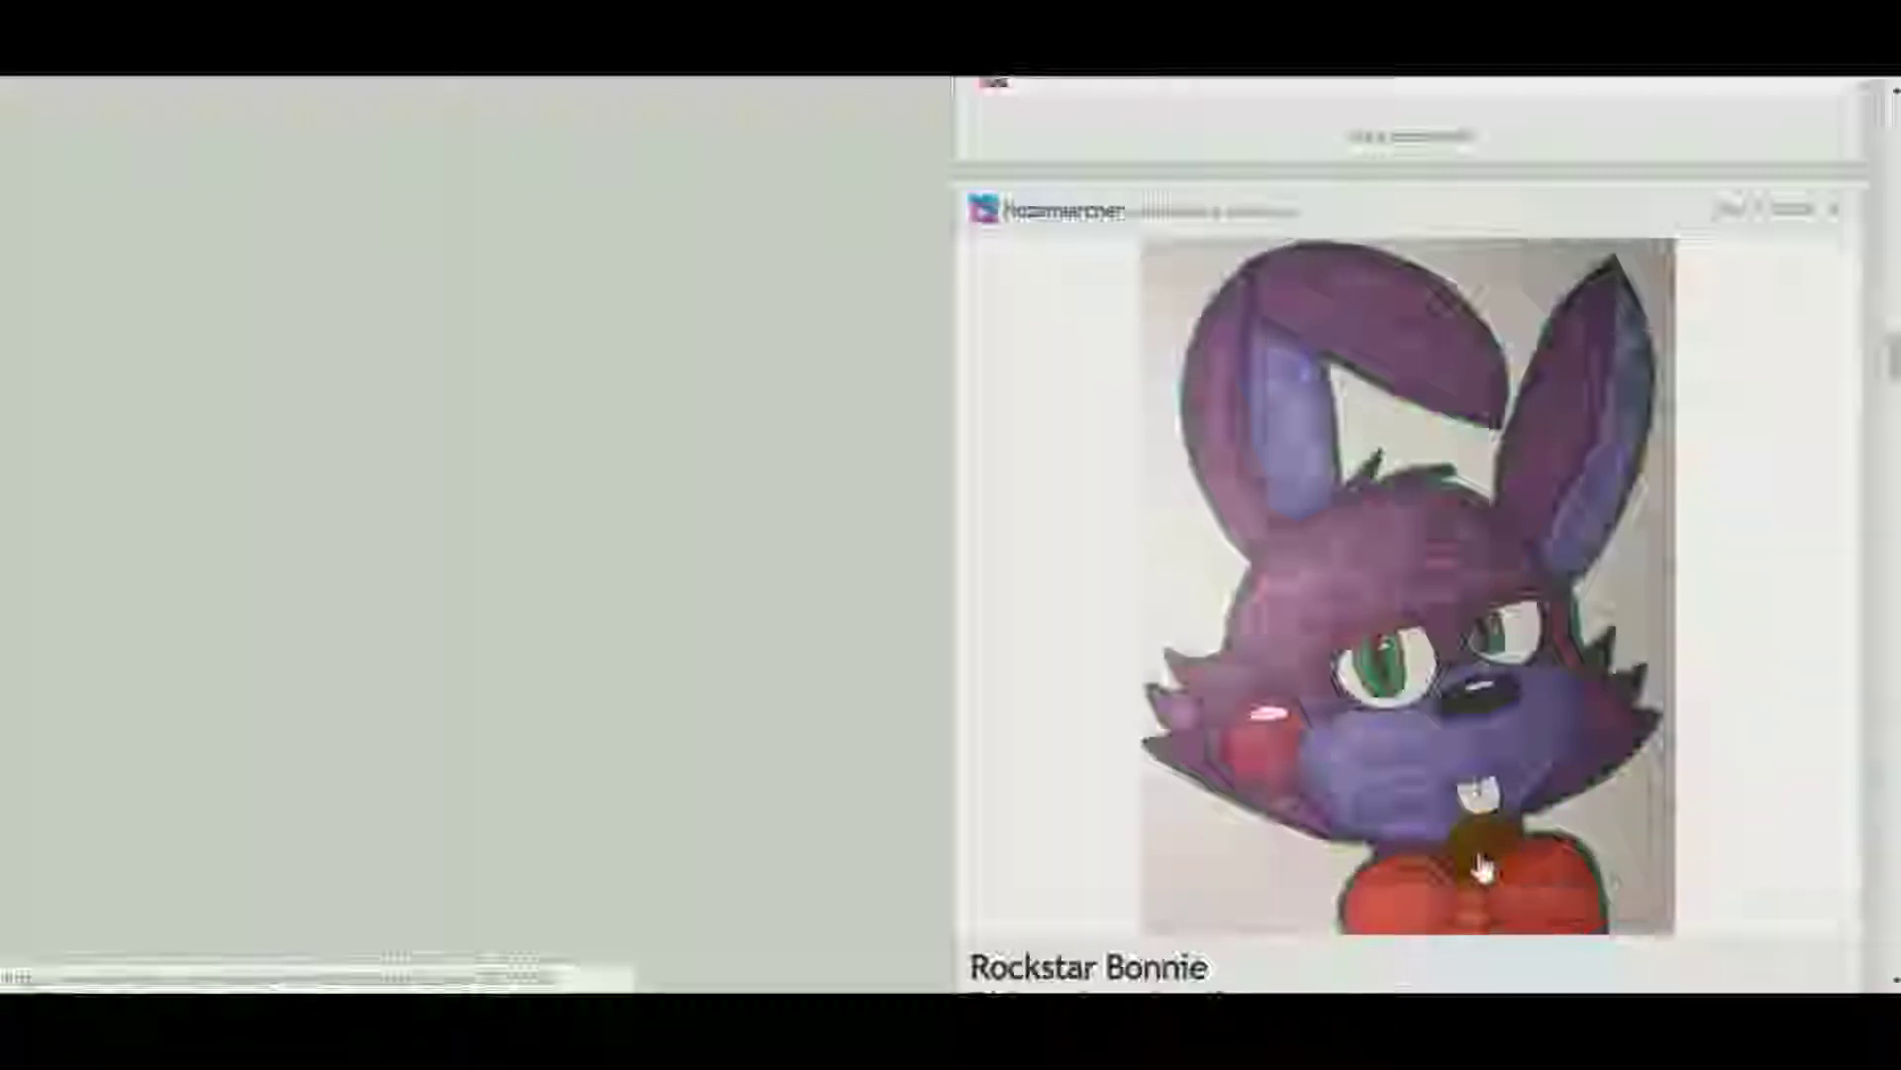
Step: Go down the profile page to the Comments section and start a new comment
scroll(1317, 713, "up", 10)
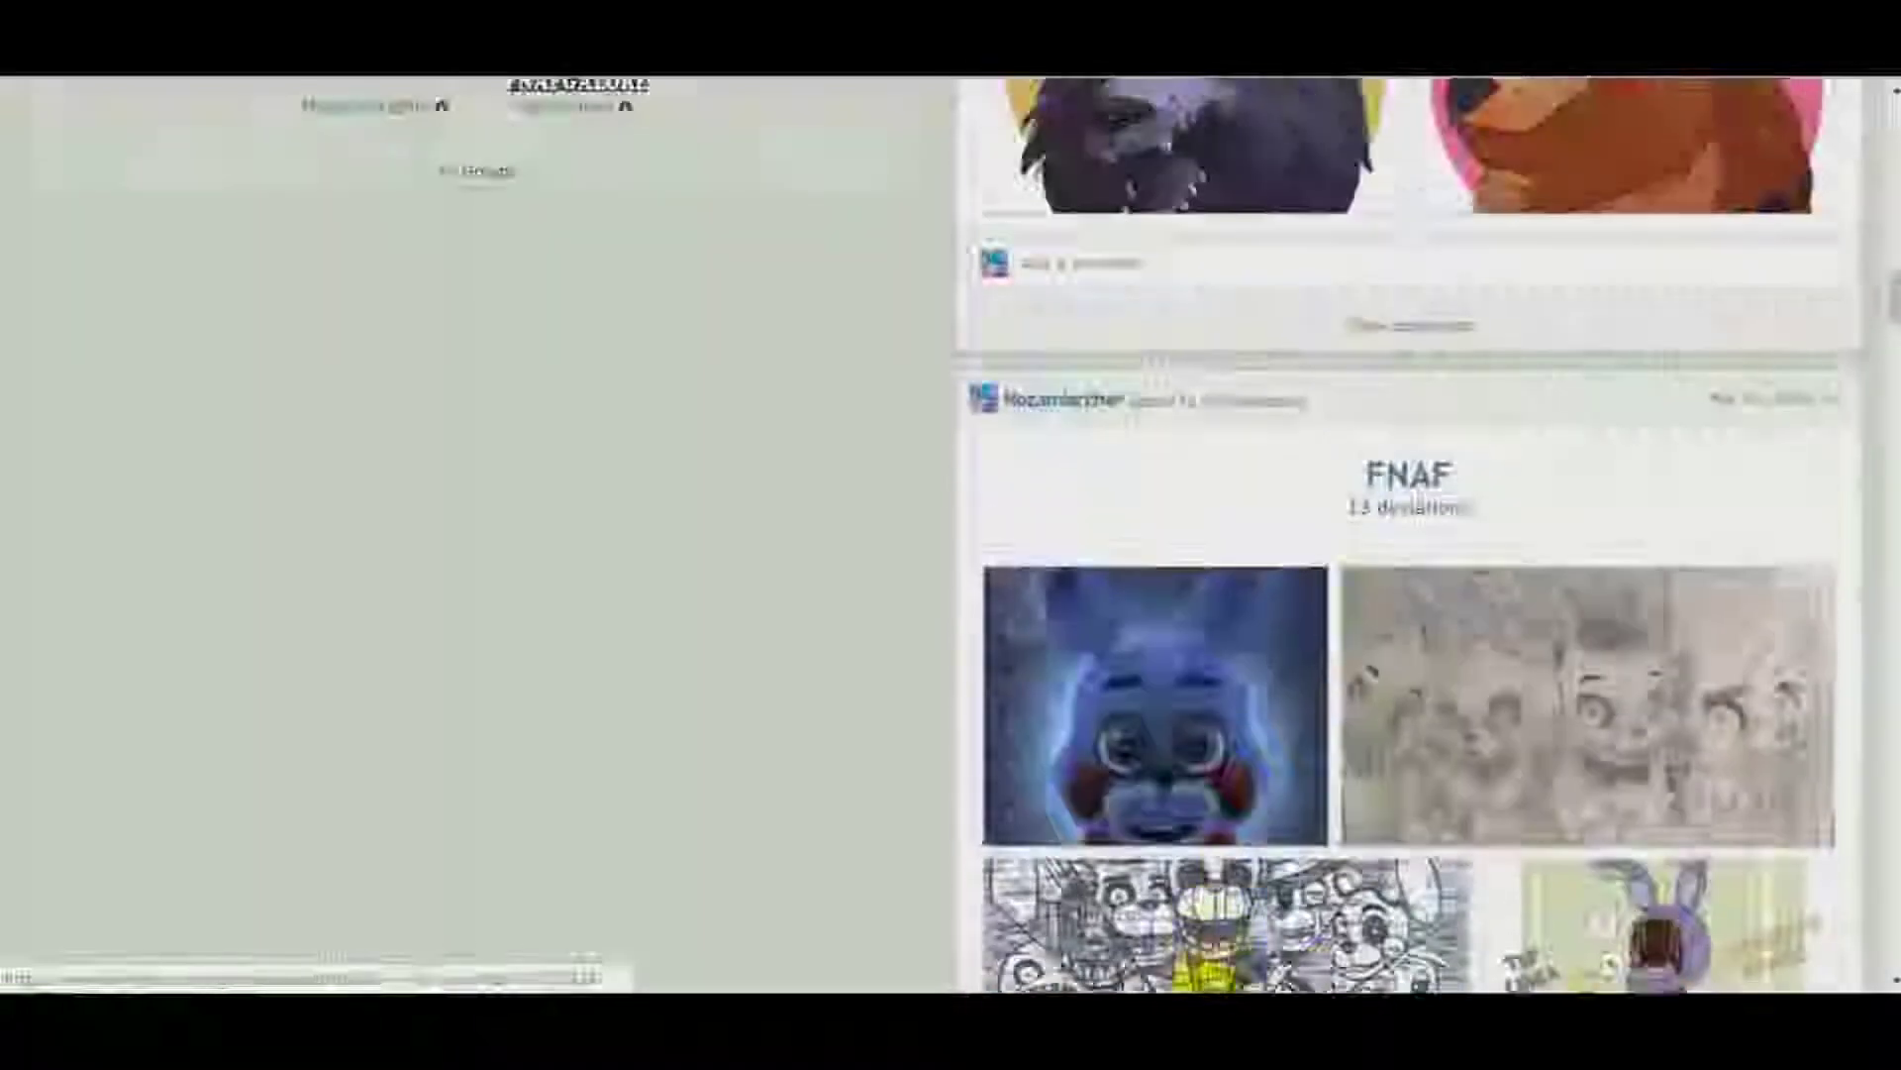
scroll(1812, 297, "down", 1)
scroll(1812, 298, "down", 15)
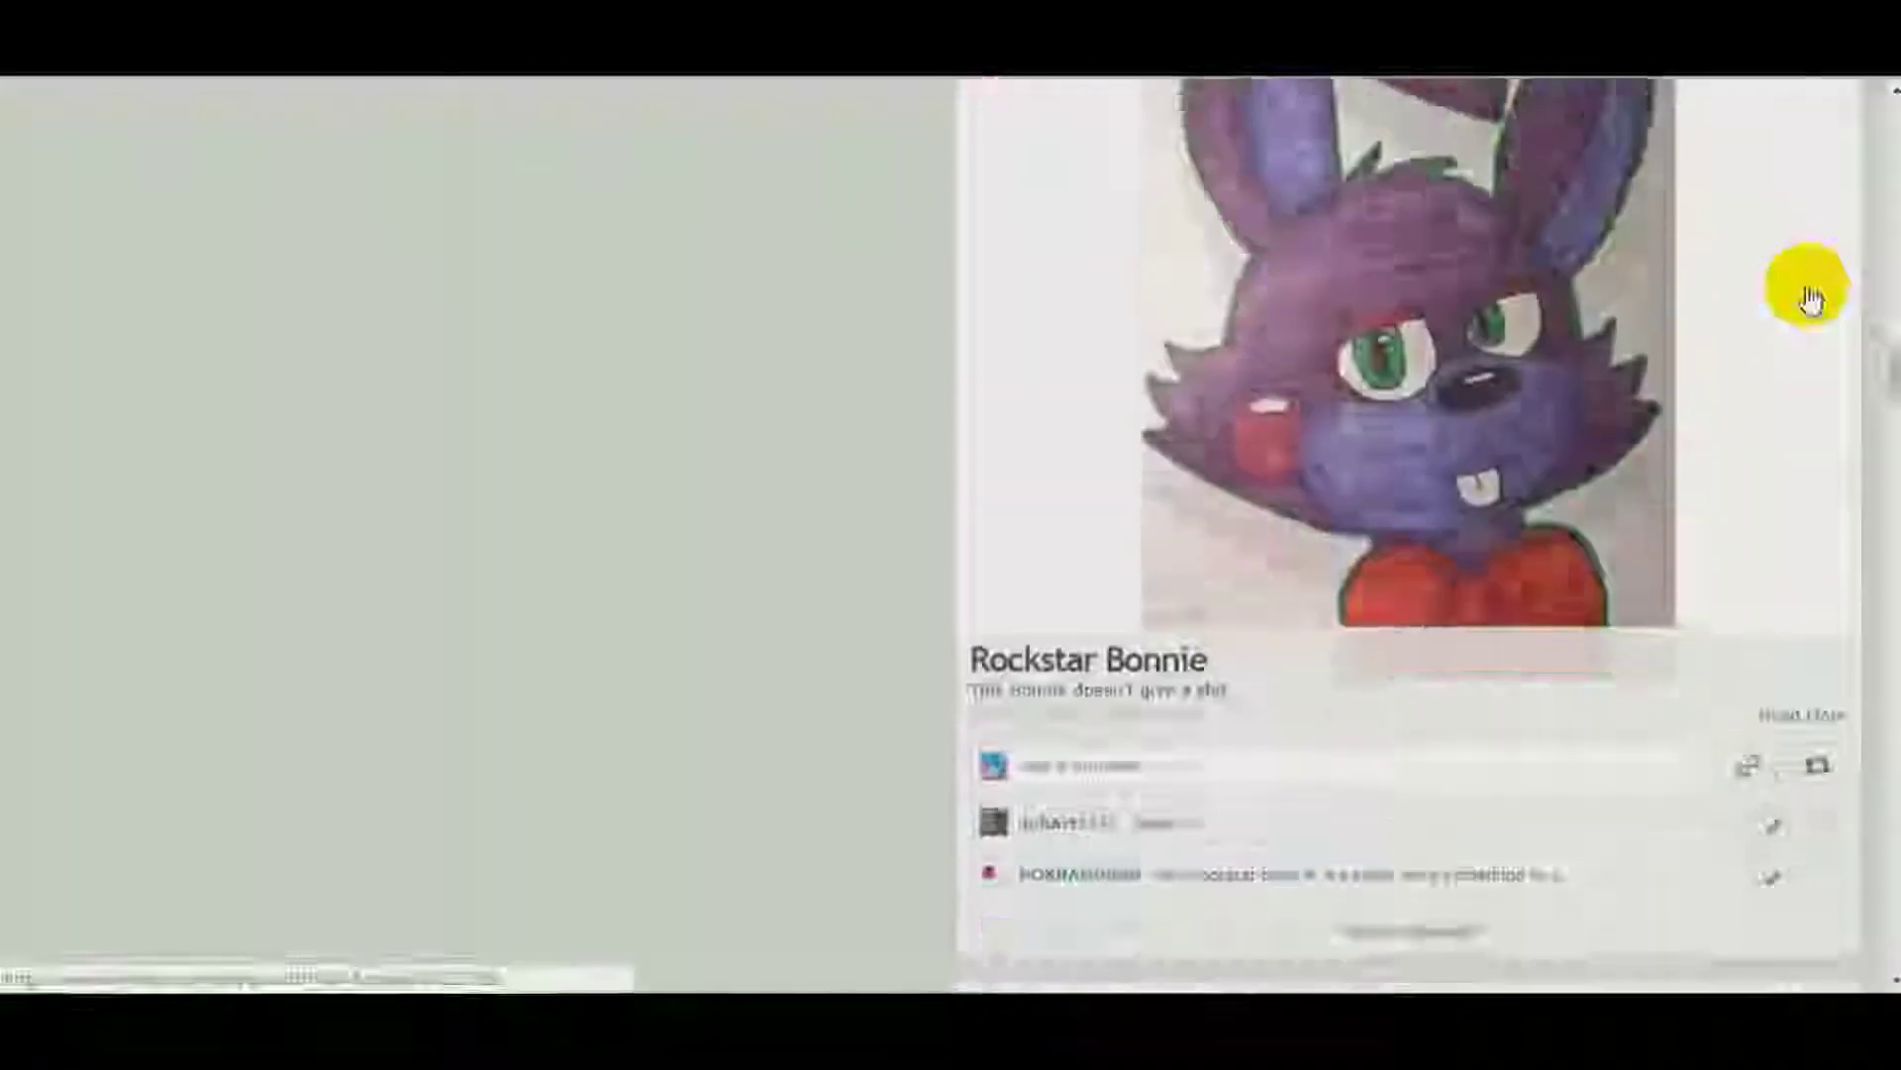
scroll(1813, 297, "down", 20)
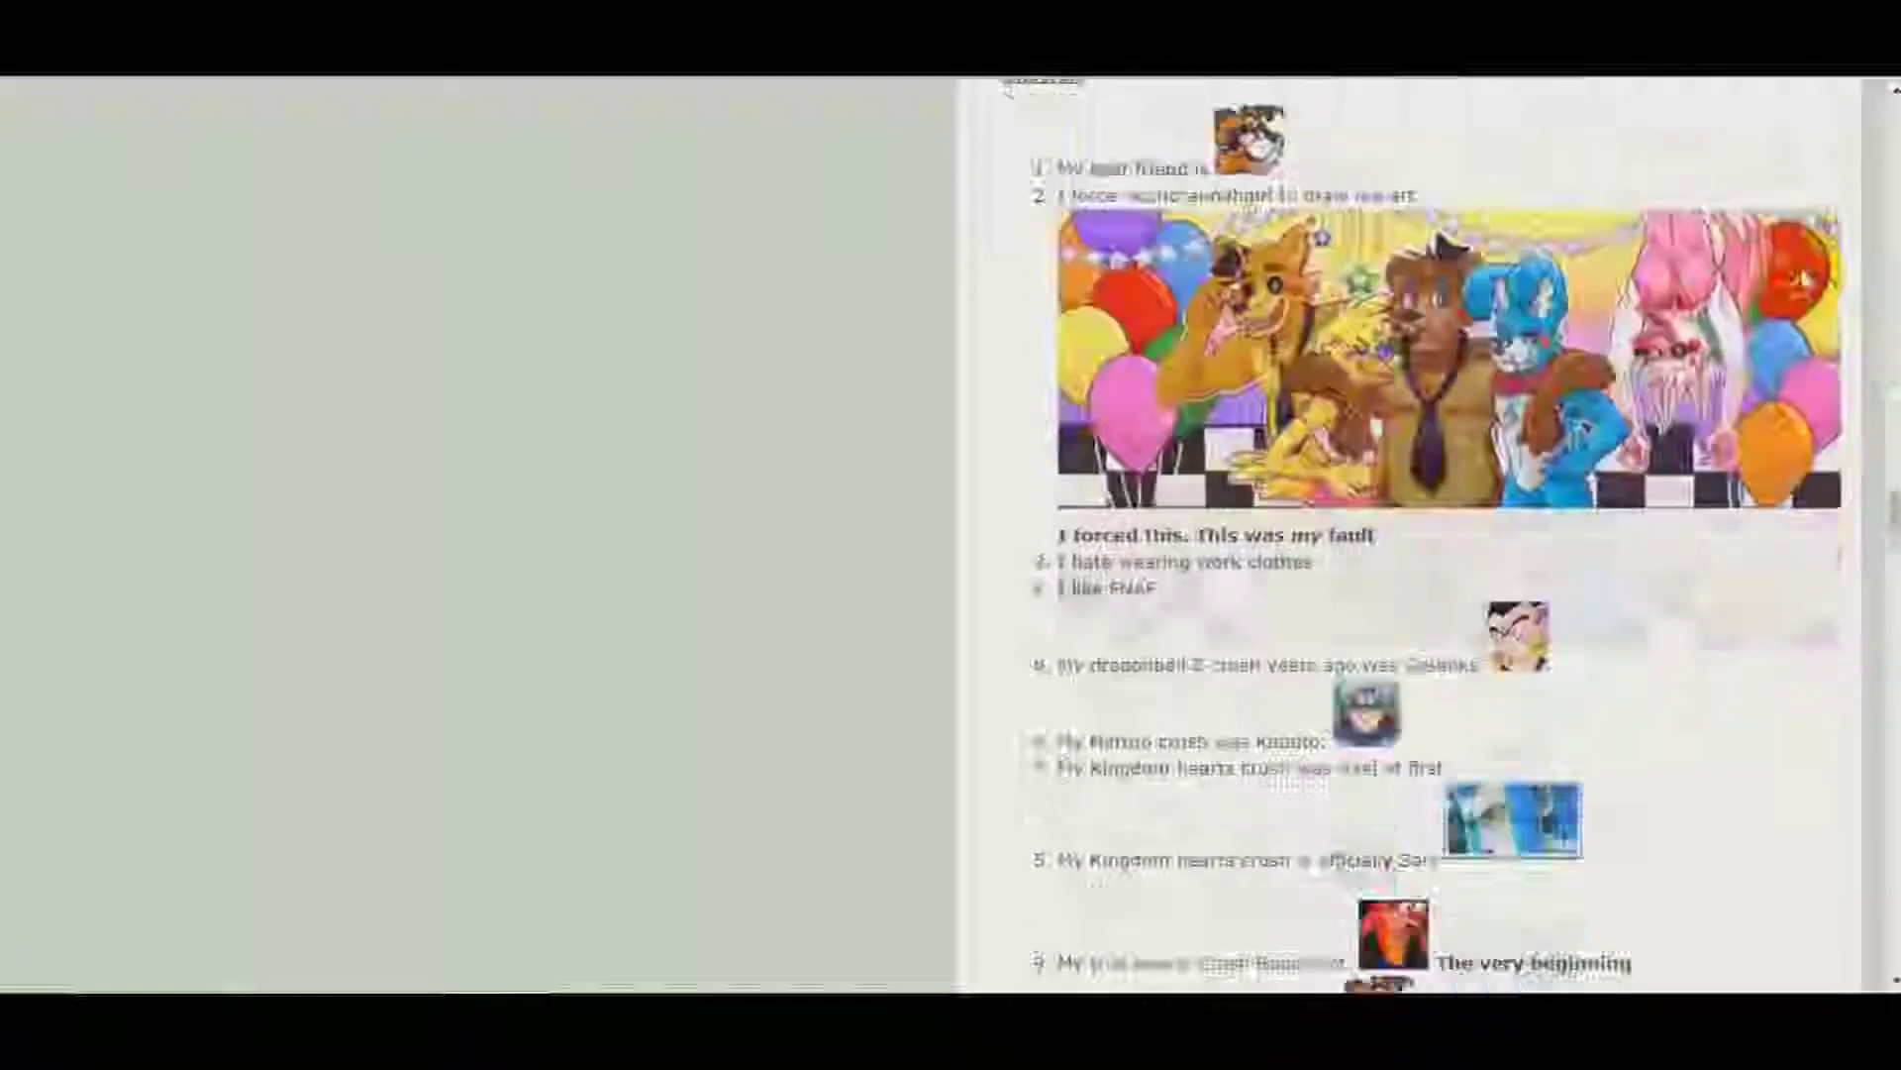
scroll(1801, 276, "down", 20)
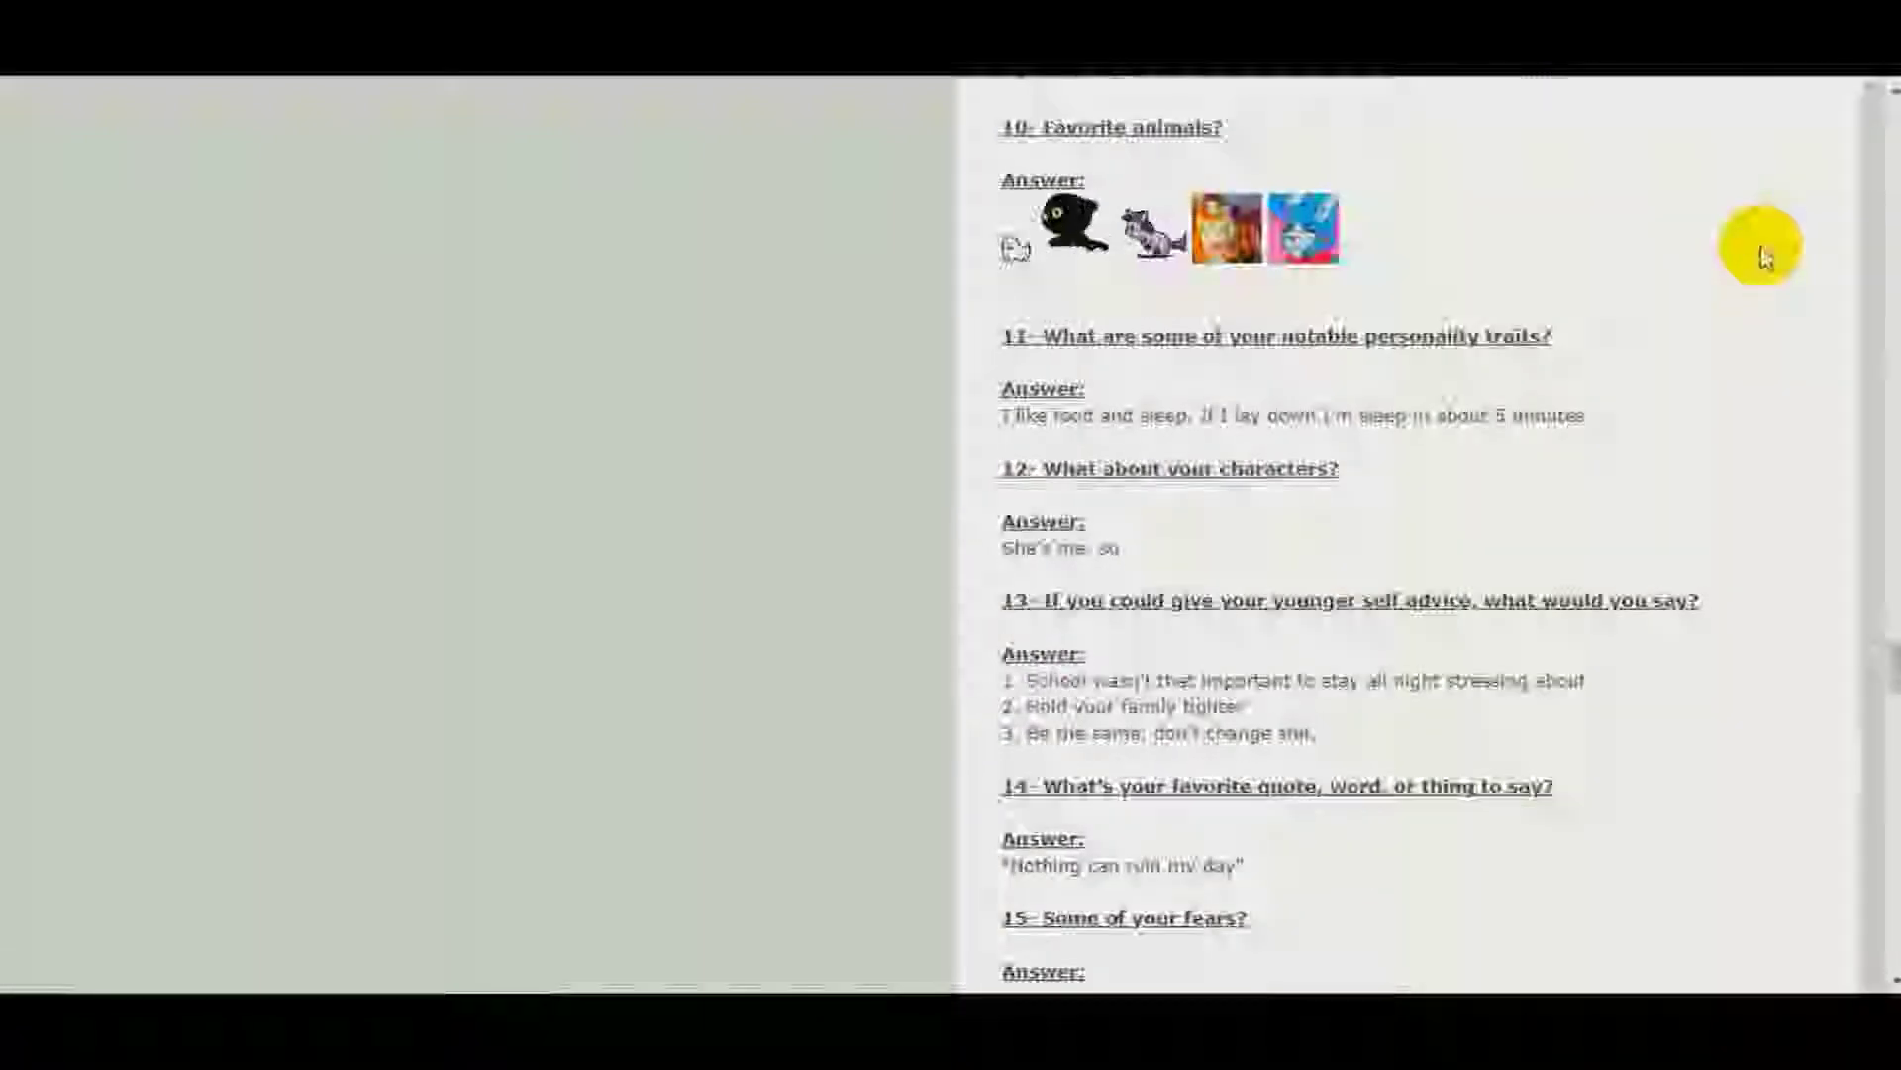
scroll(1763, 256, "down", 20)
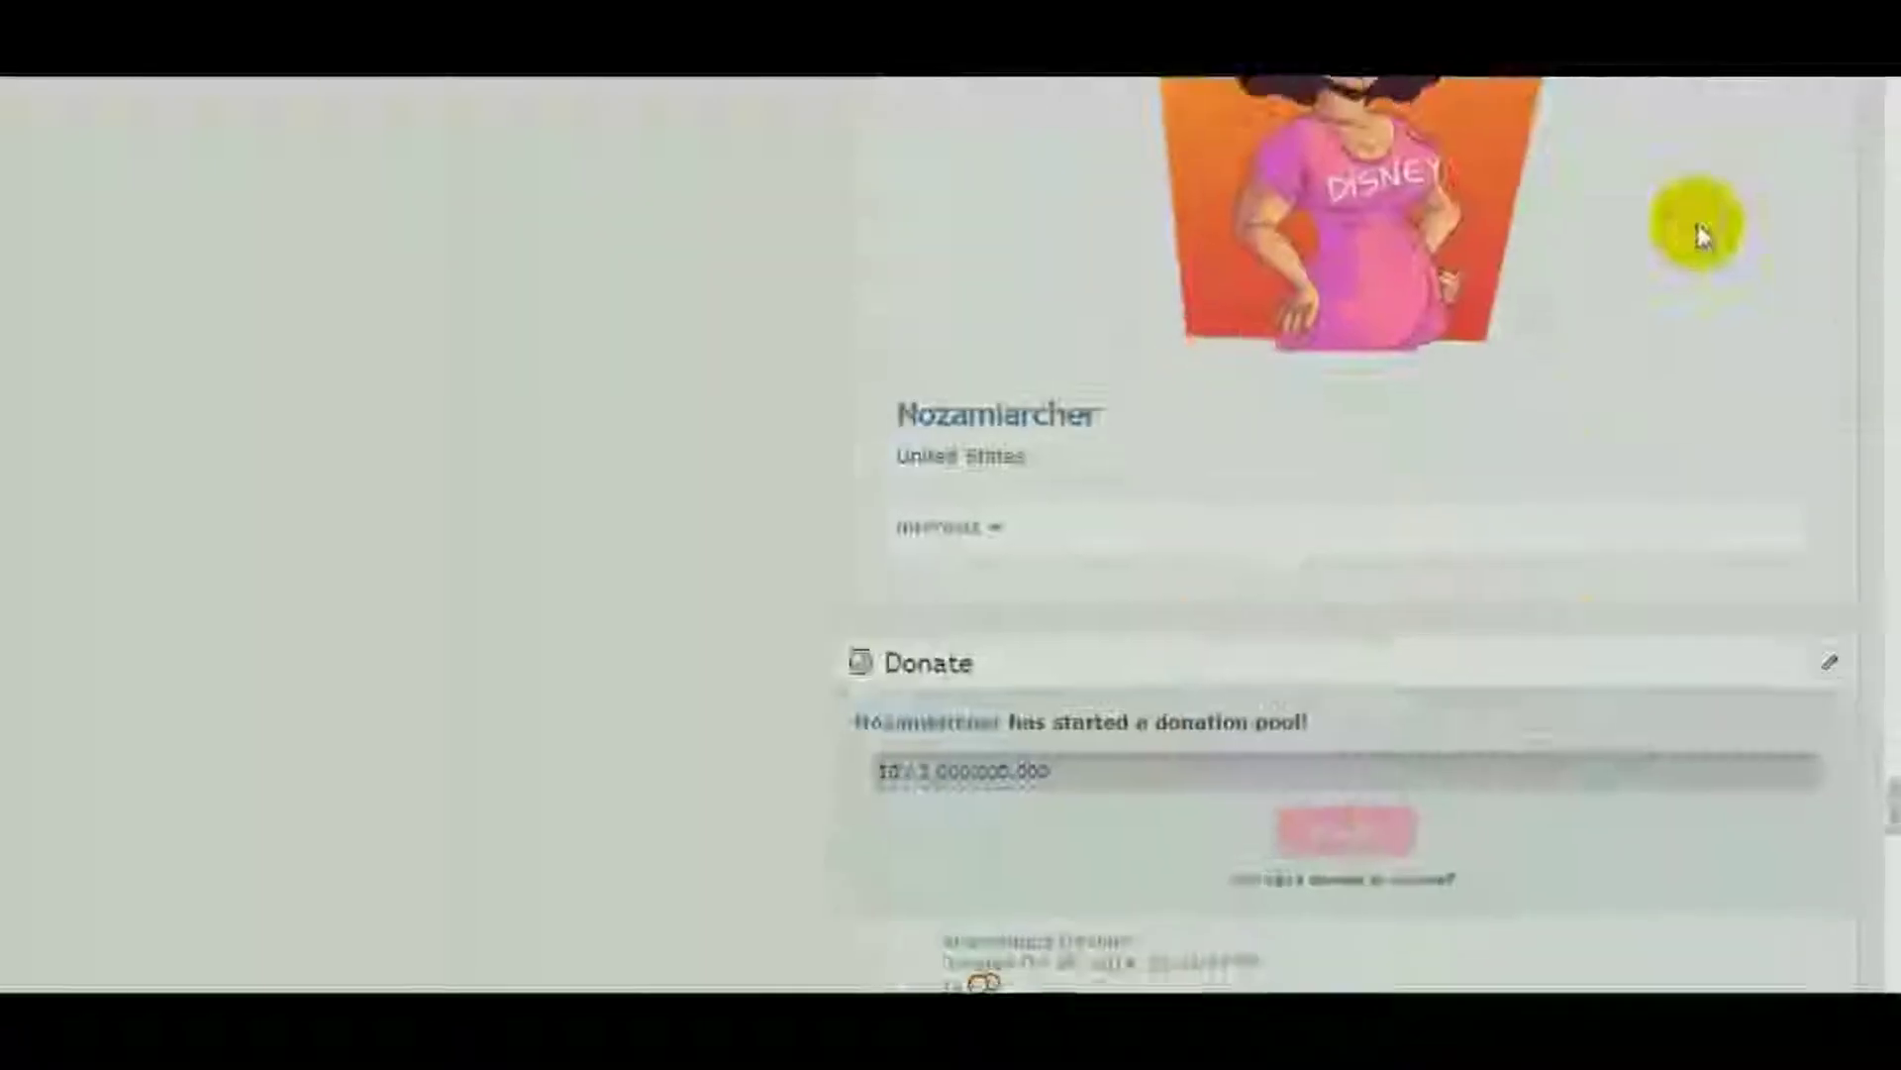
scroll(1693, 213, "down", 12)
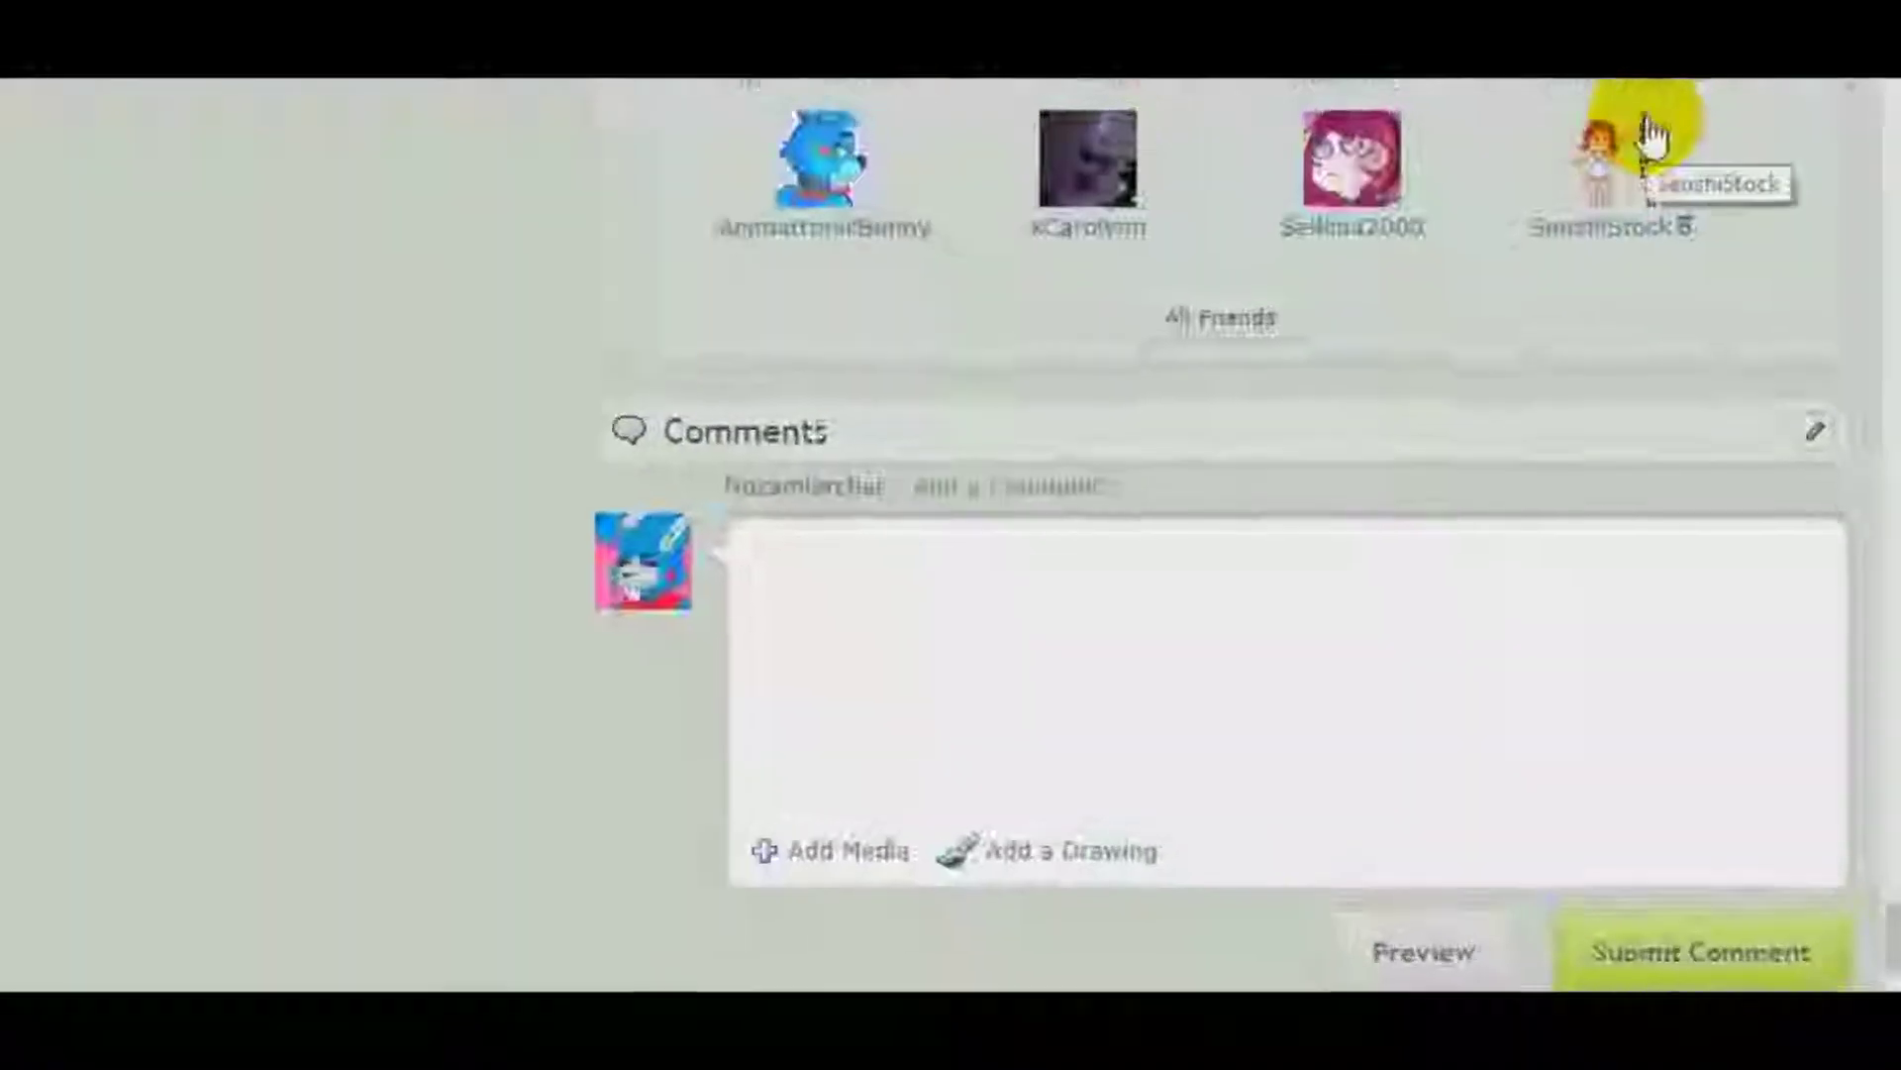
left_click(1172, 684)
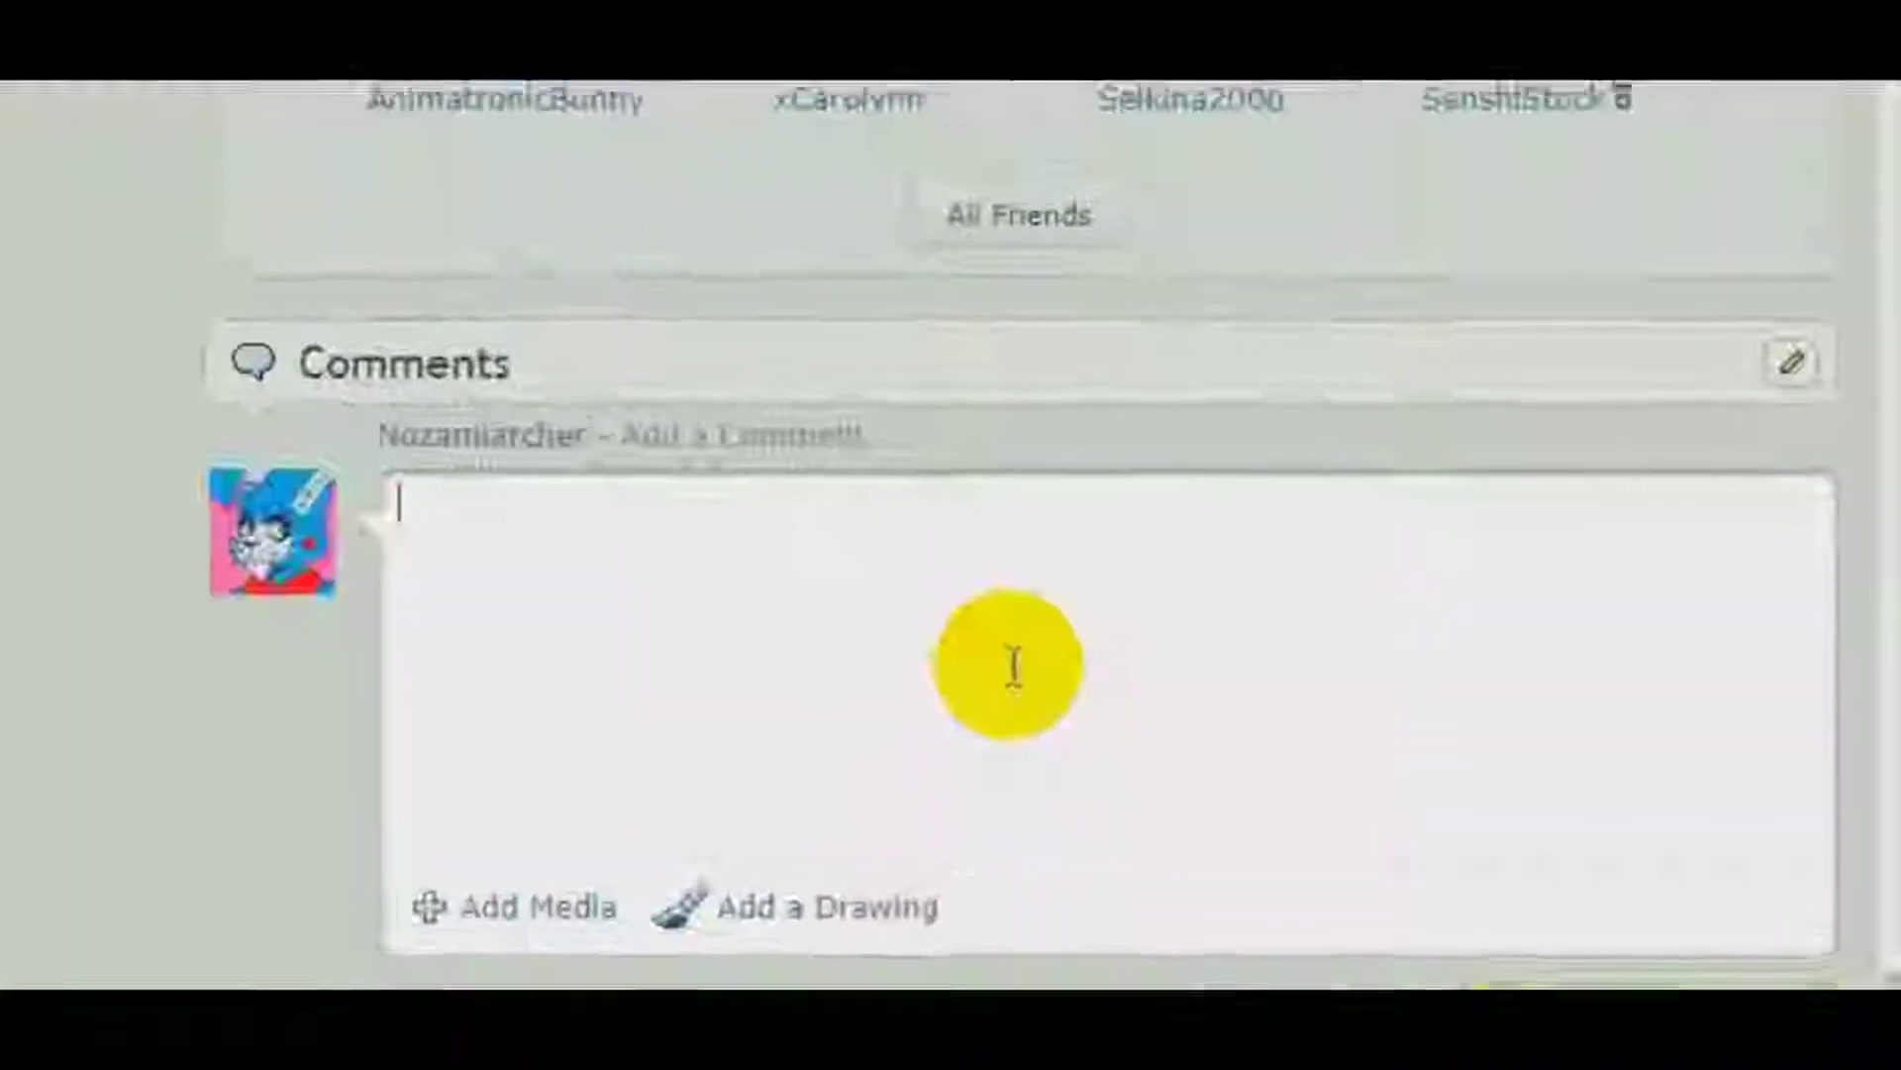
scroll(926, 520, "down", 4)
scroll(921, 500, "up", 2)
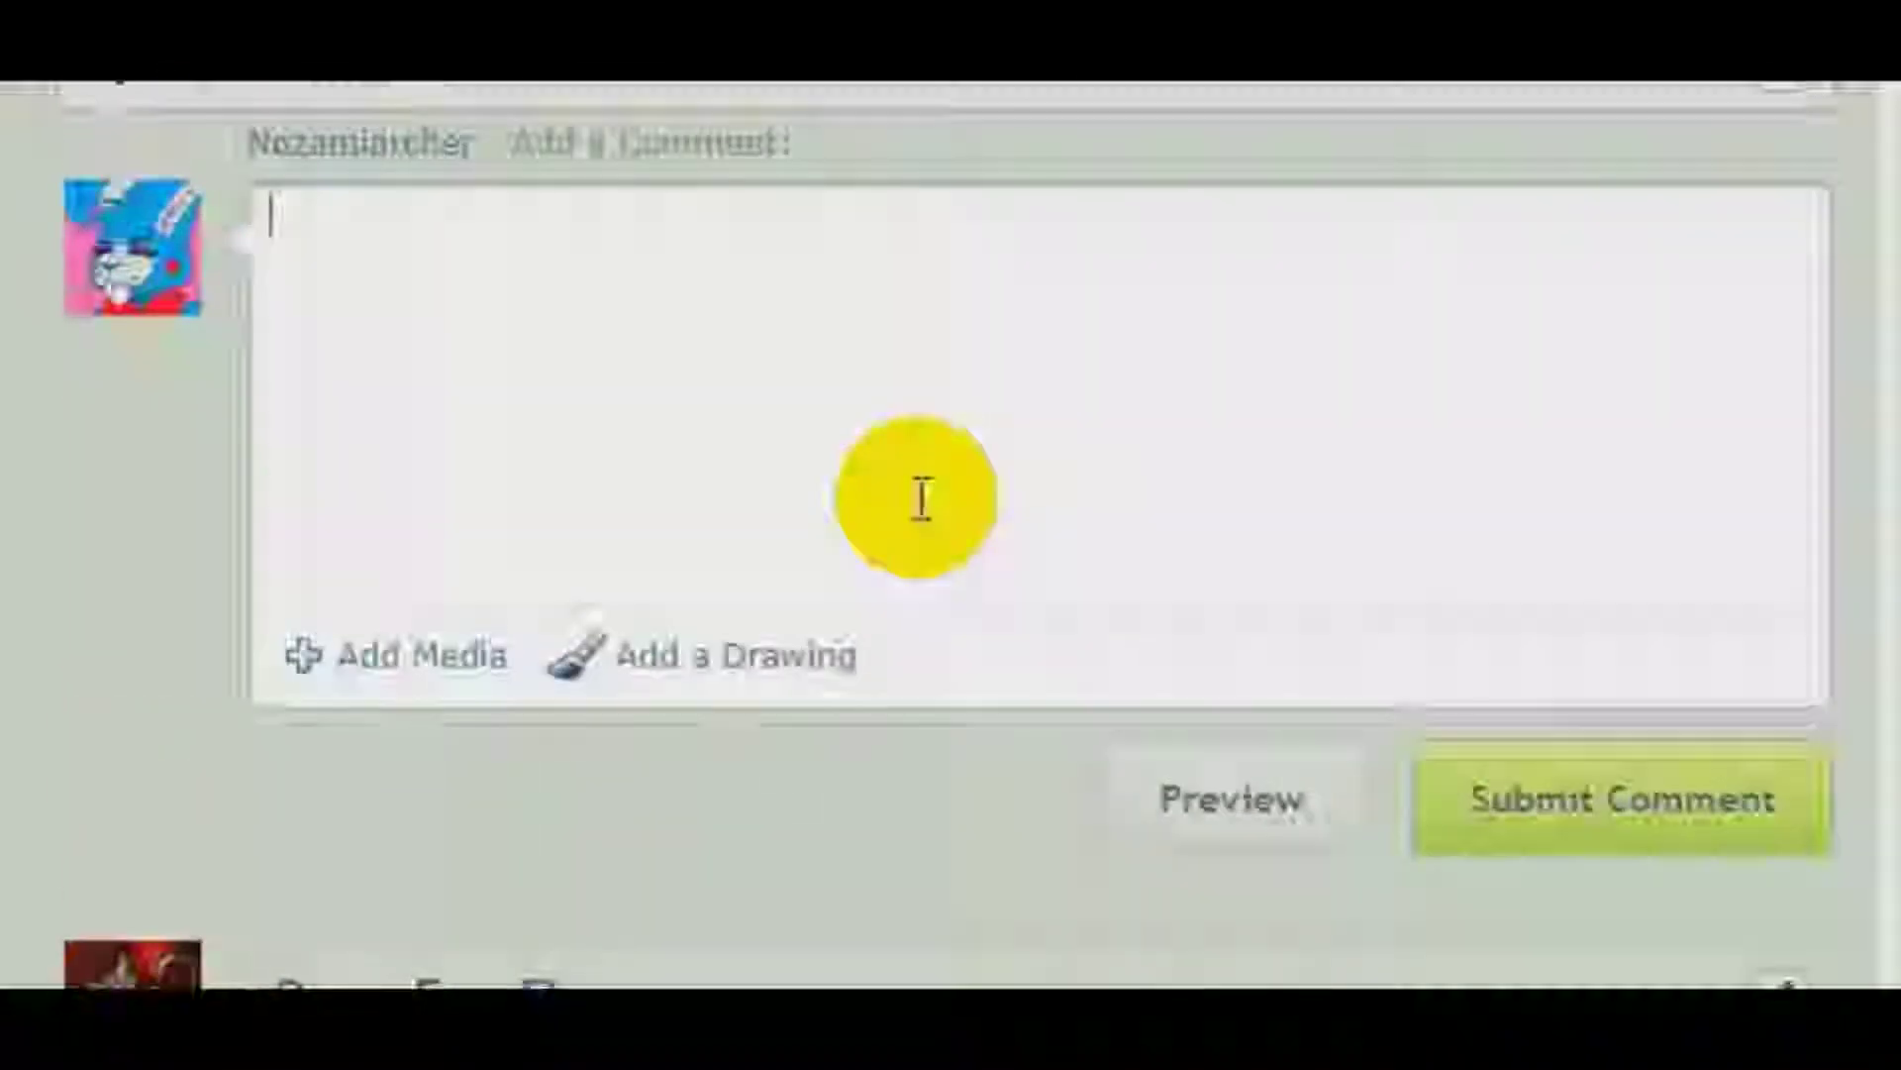
Step: Write "Hi Youtube!" in the new comment
type("Hi ")
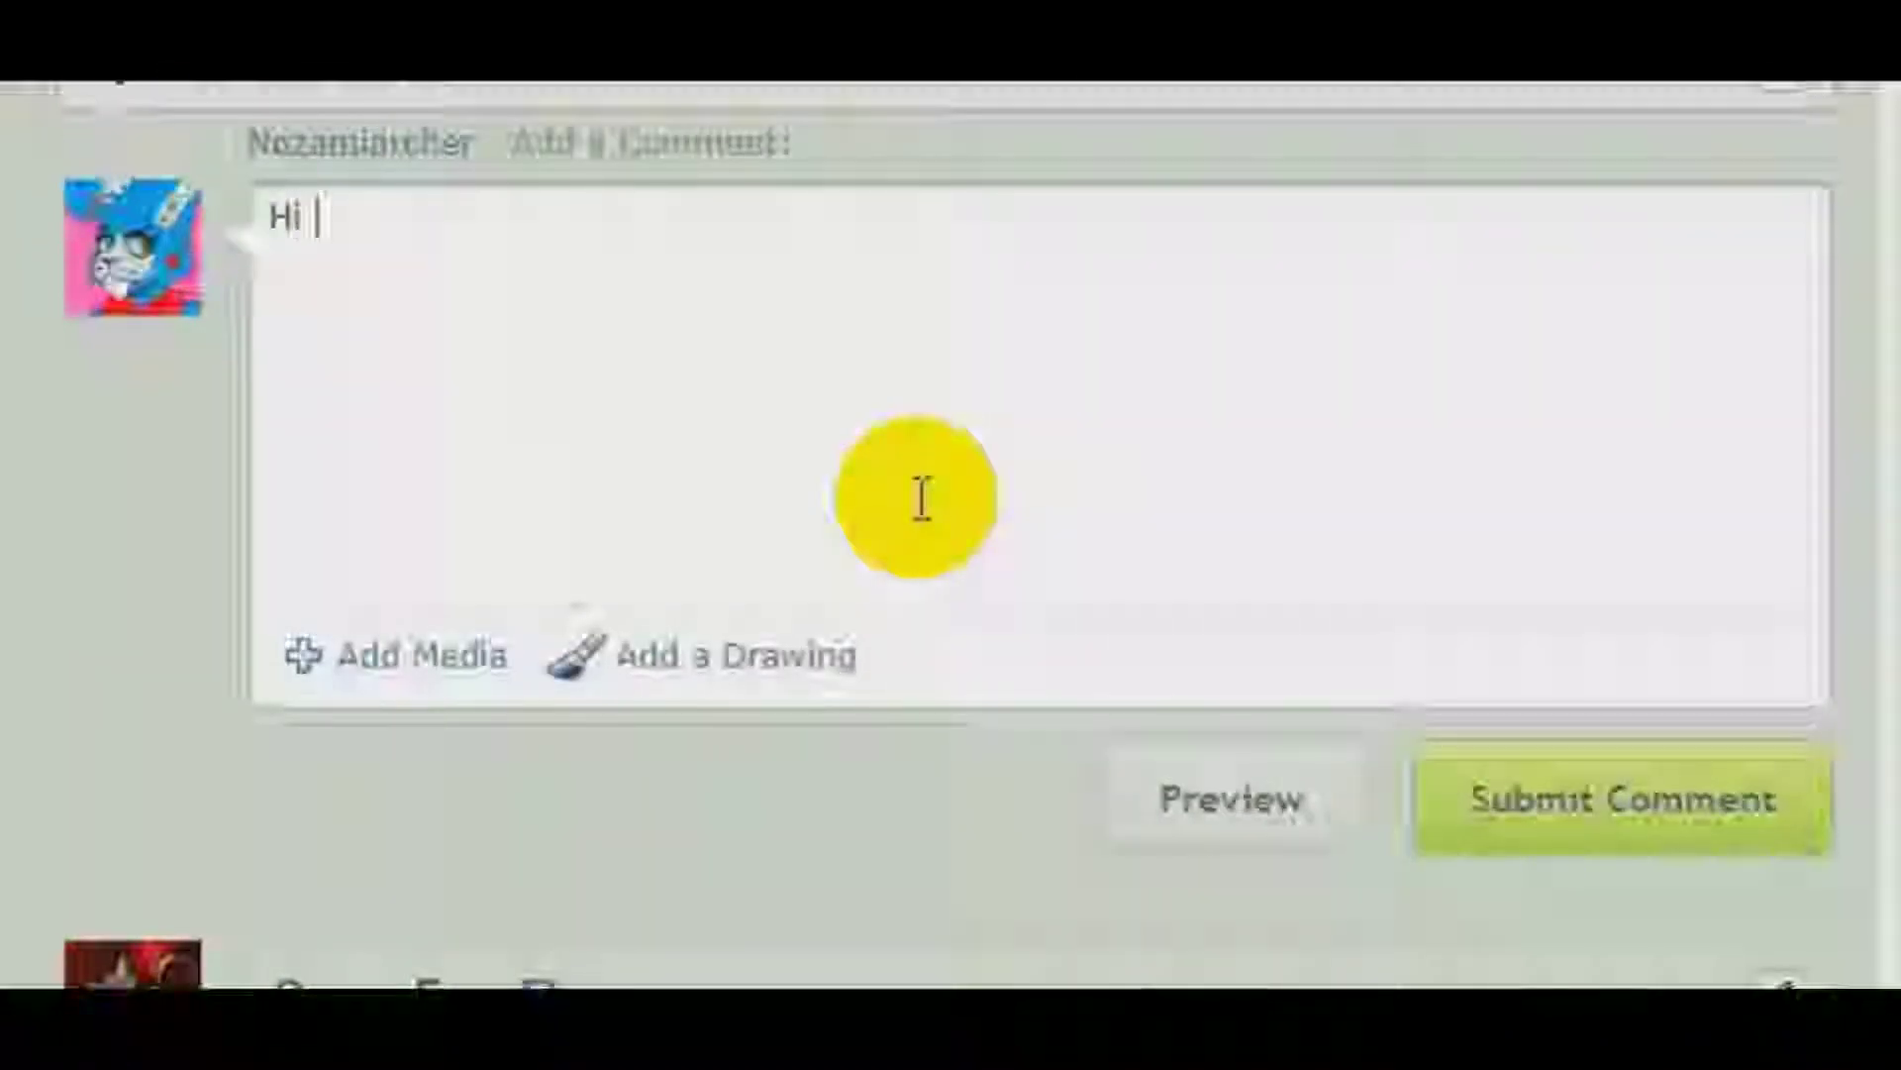
type("Youtube!")
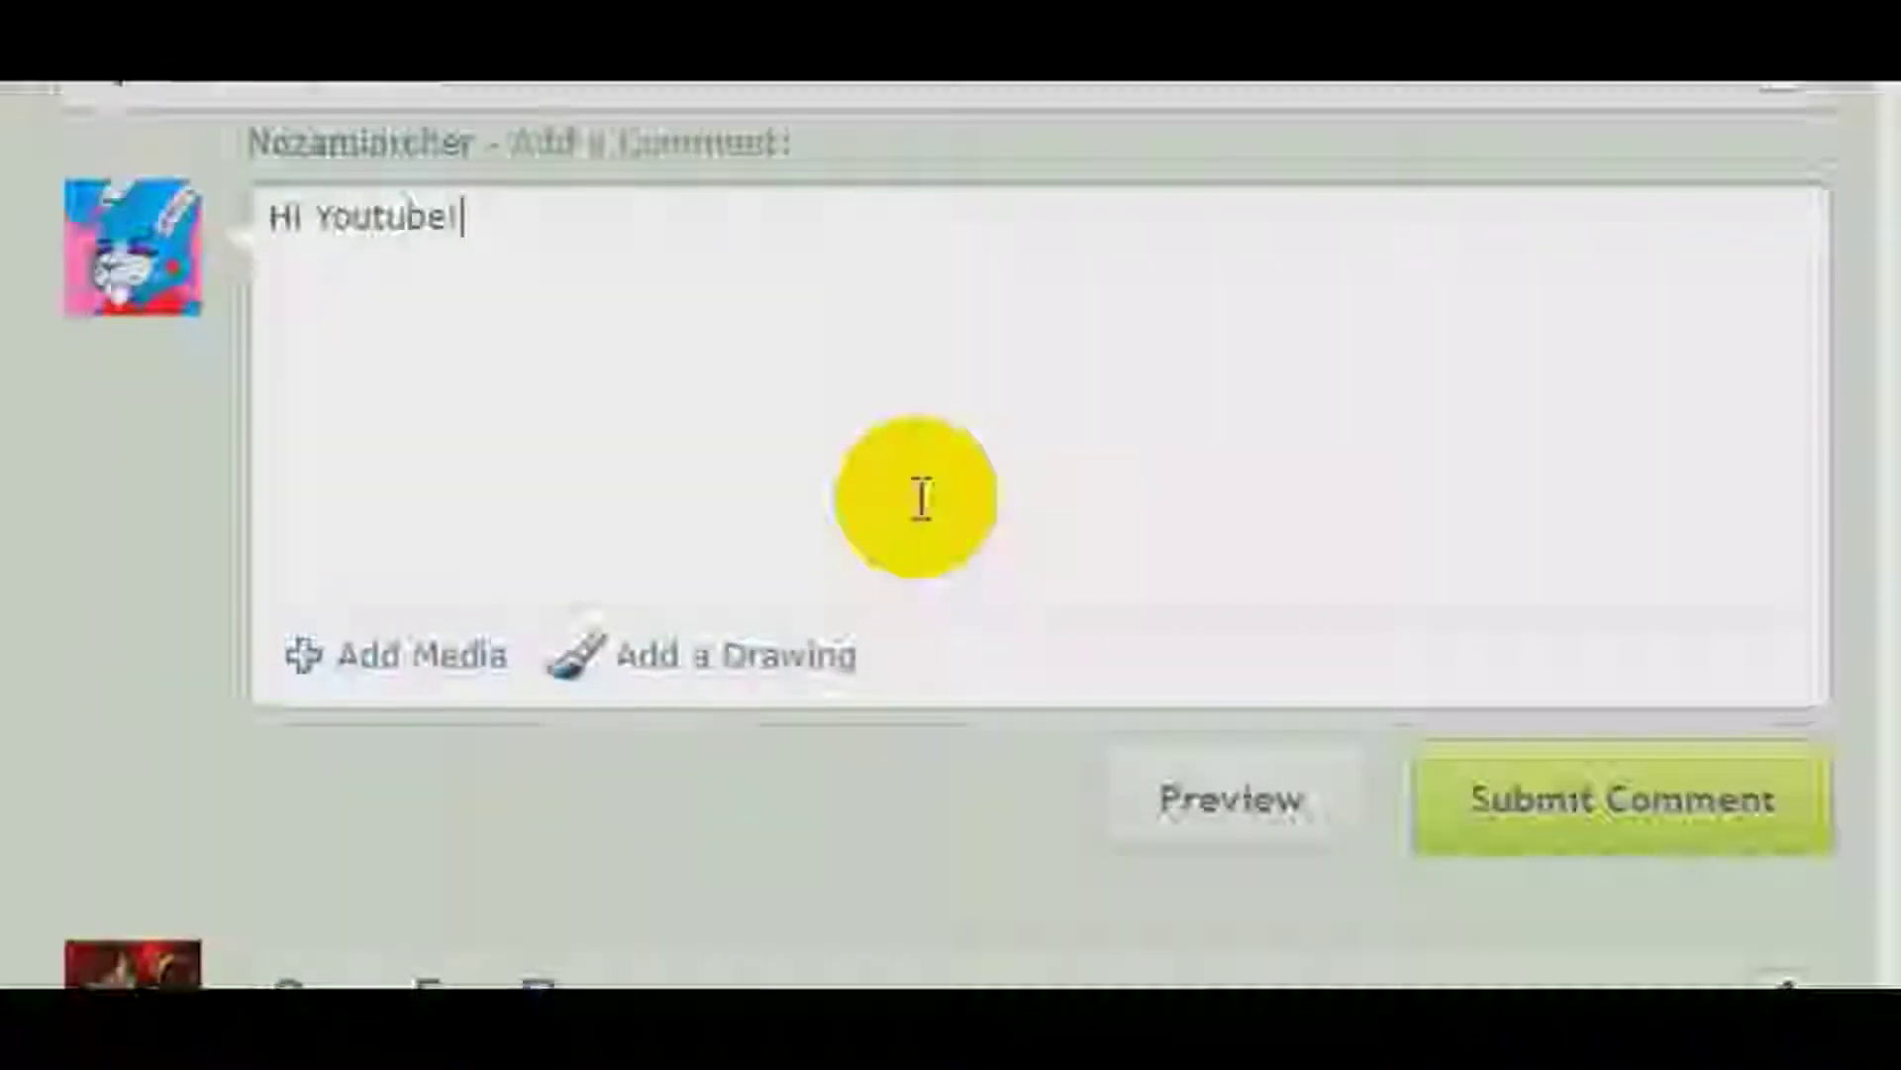
key("BackSpace")
type("!")
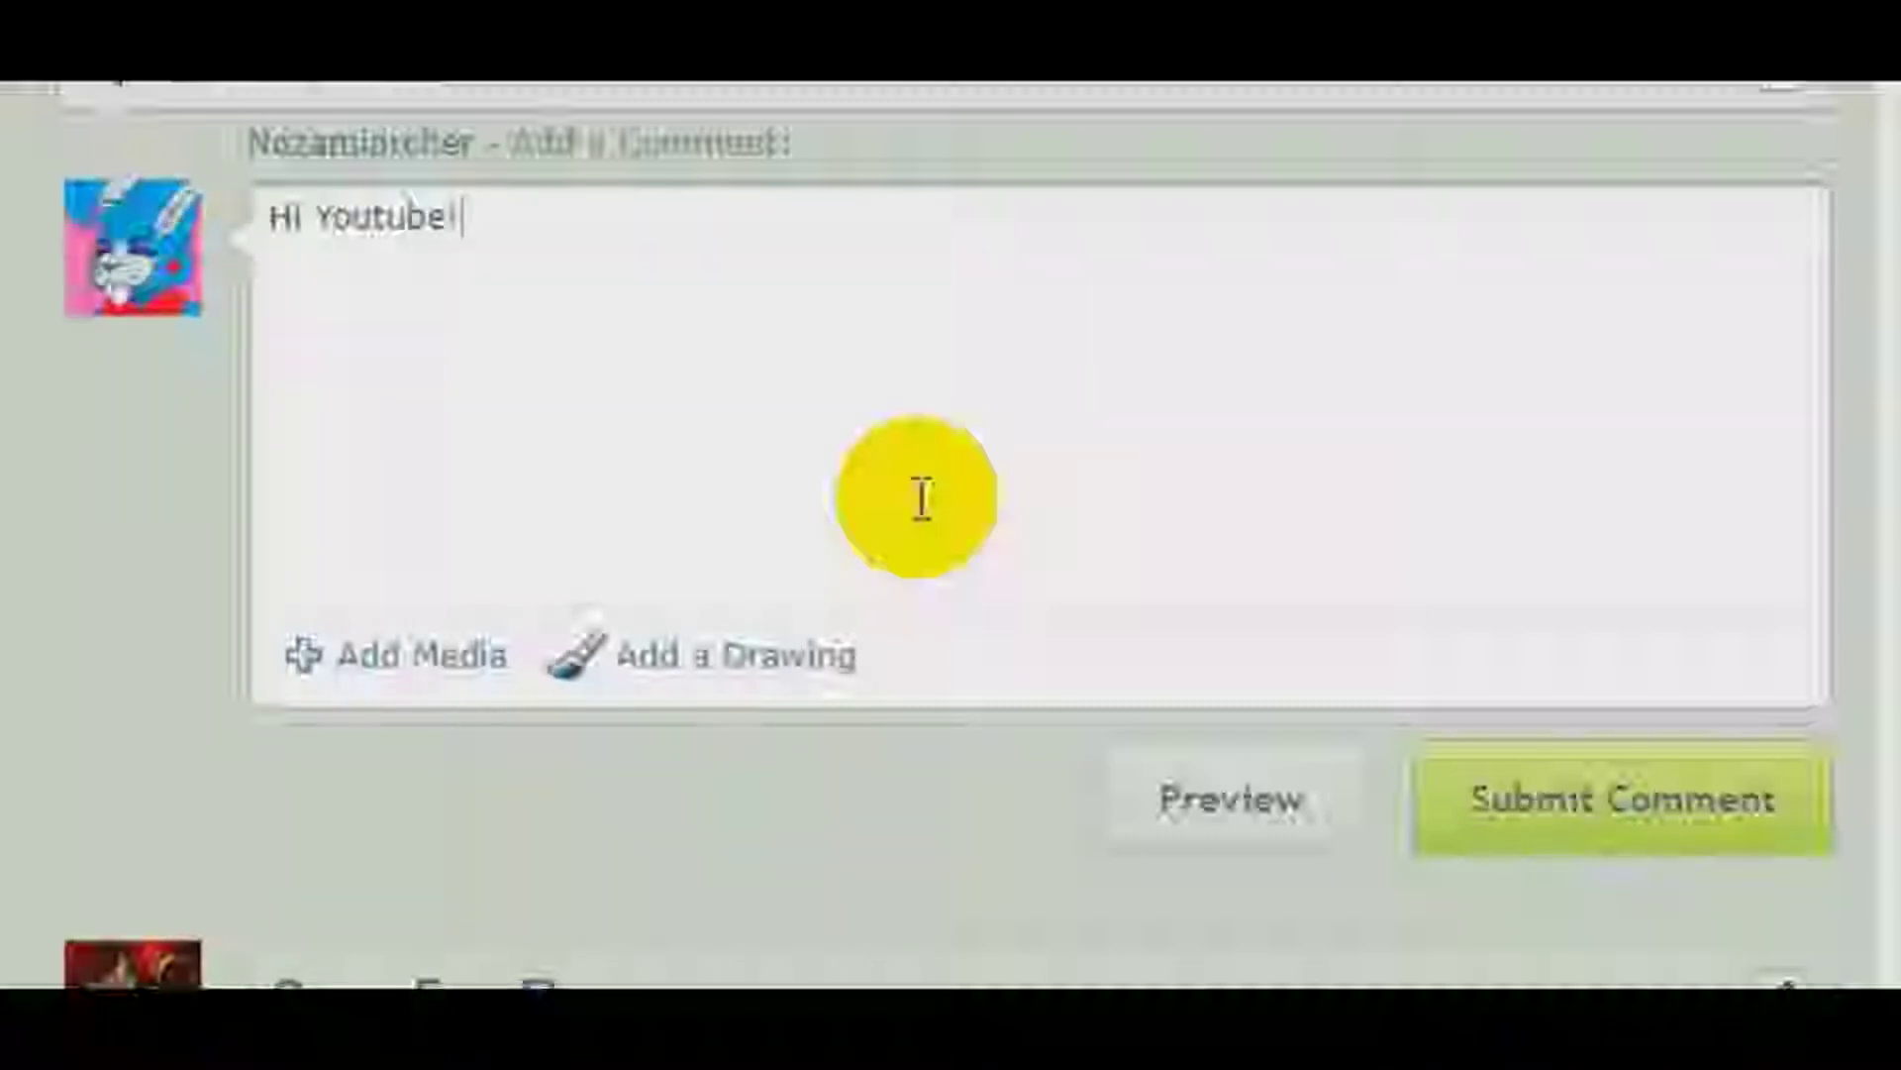
Step: Clear all the greeting text from the comment
key("BackSpace")
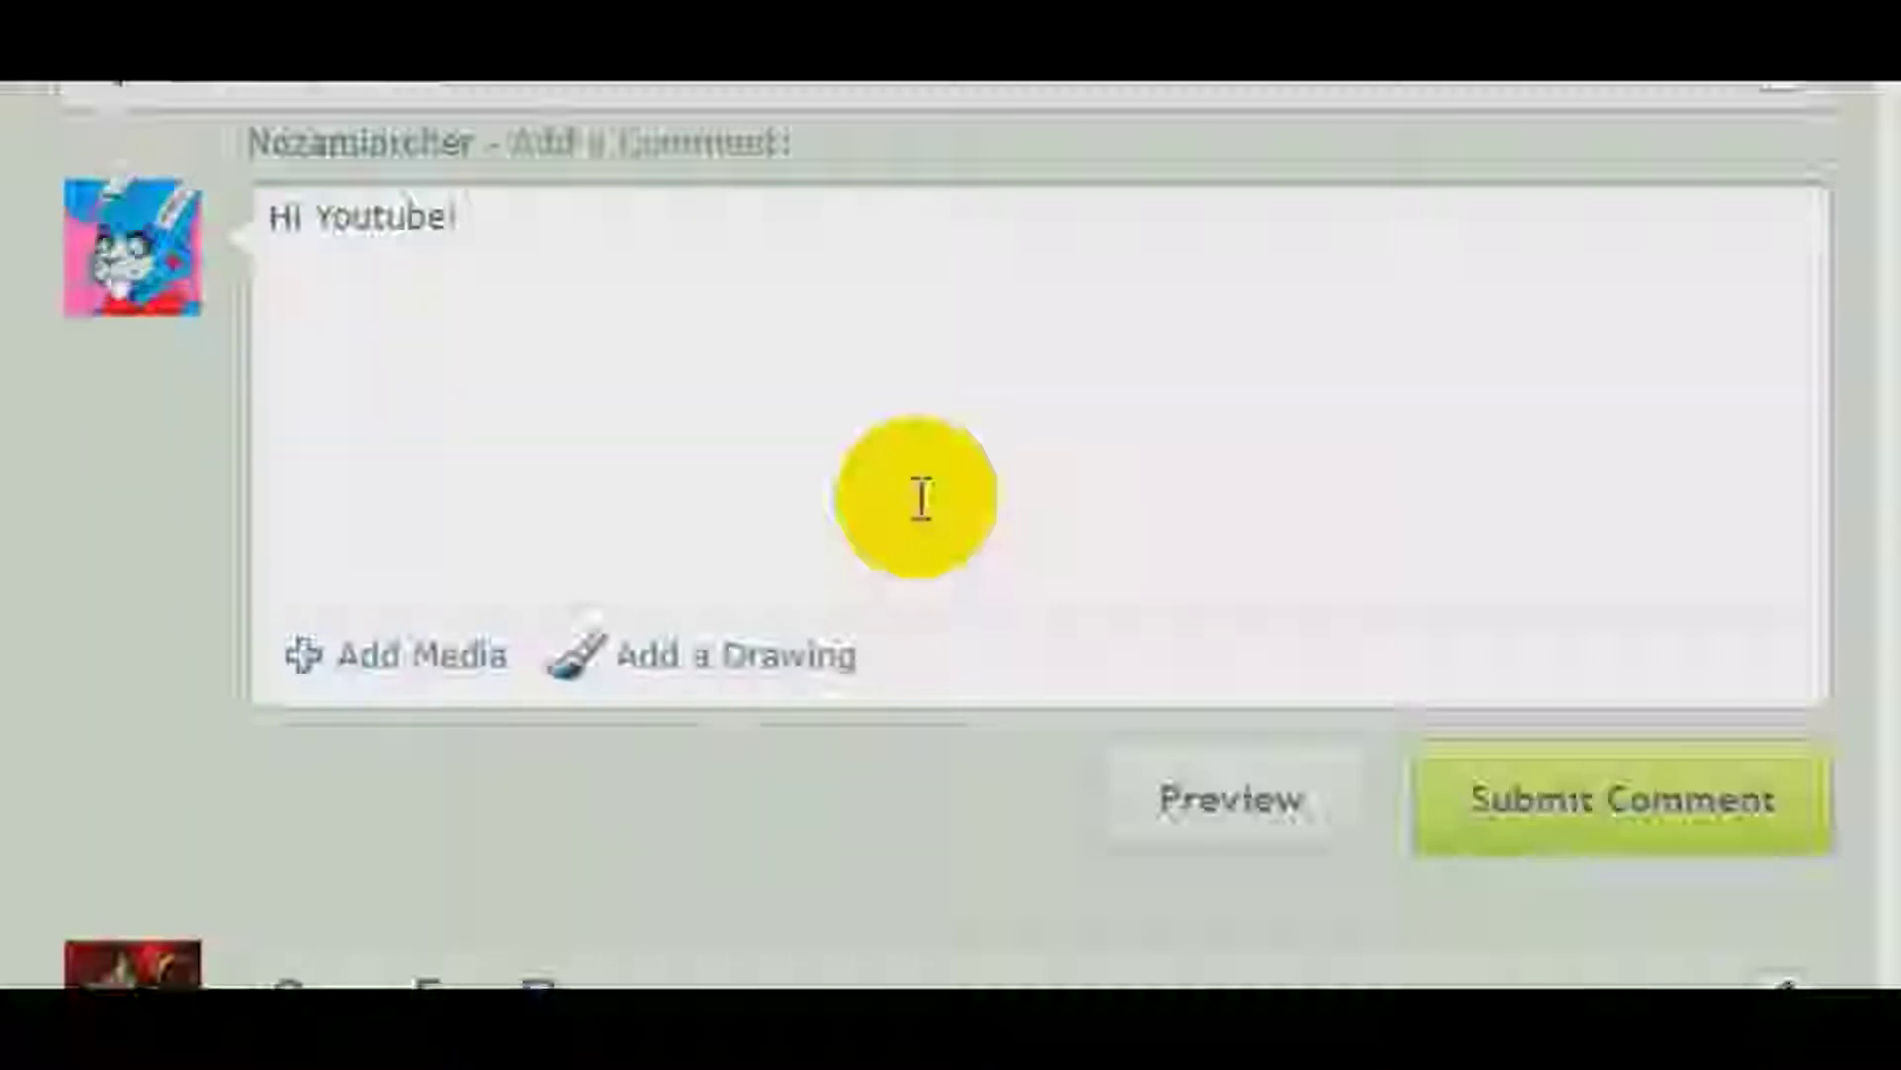
key("BackSpace")
key("BackSpace")
key("BackSpace")
key("BackSpace")
key("BackSpace")
key("BackSpace")
key("BackSpace")
key("BackSpace")
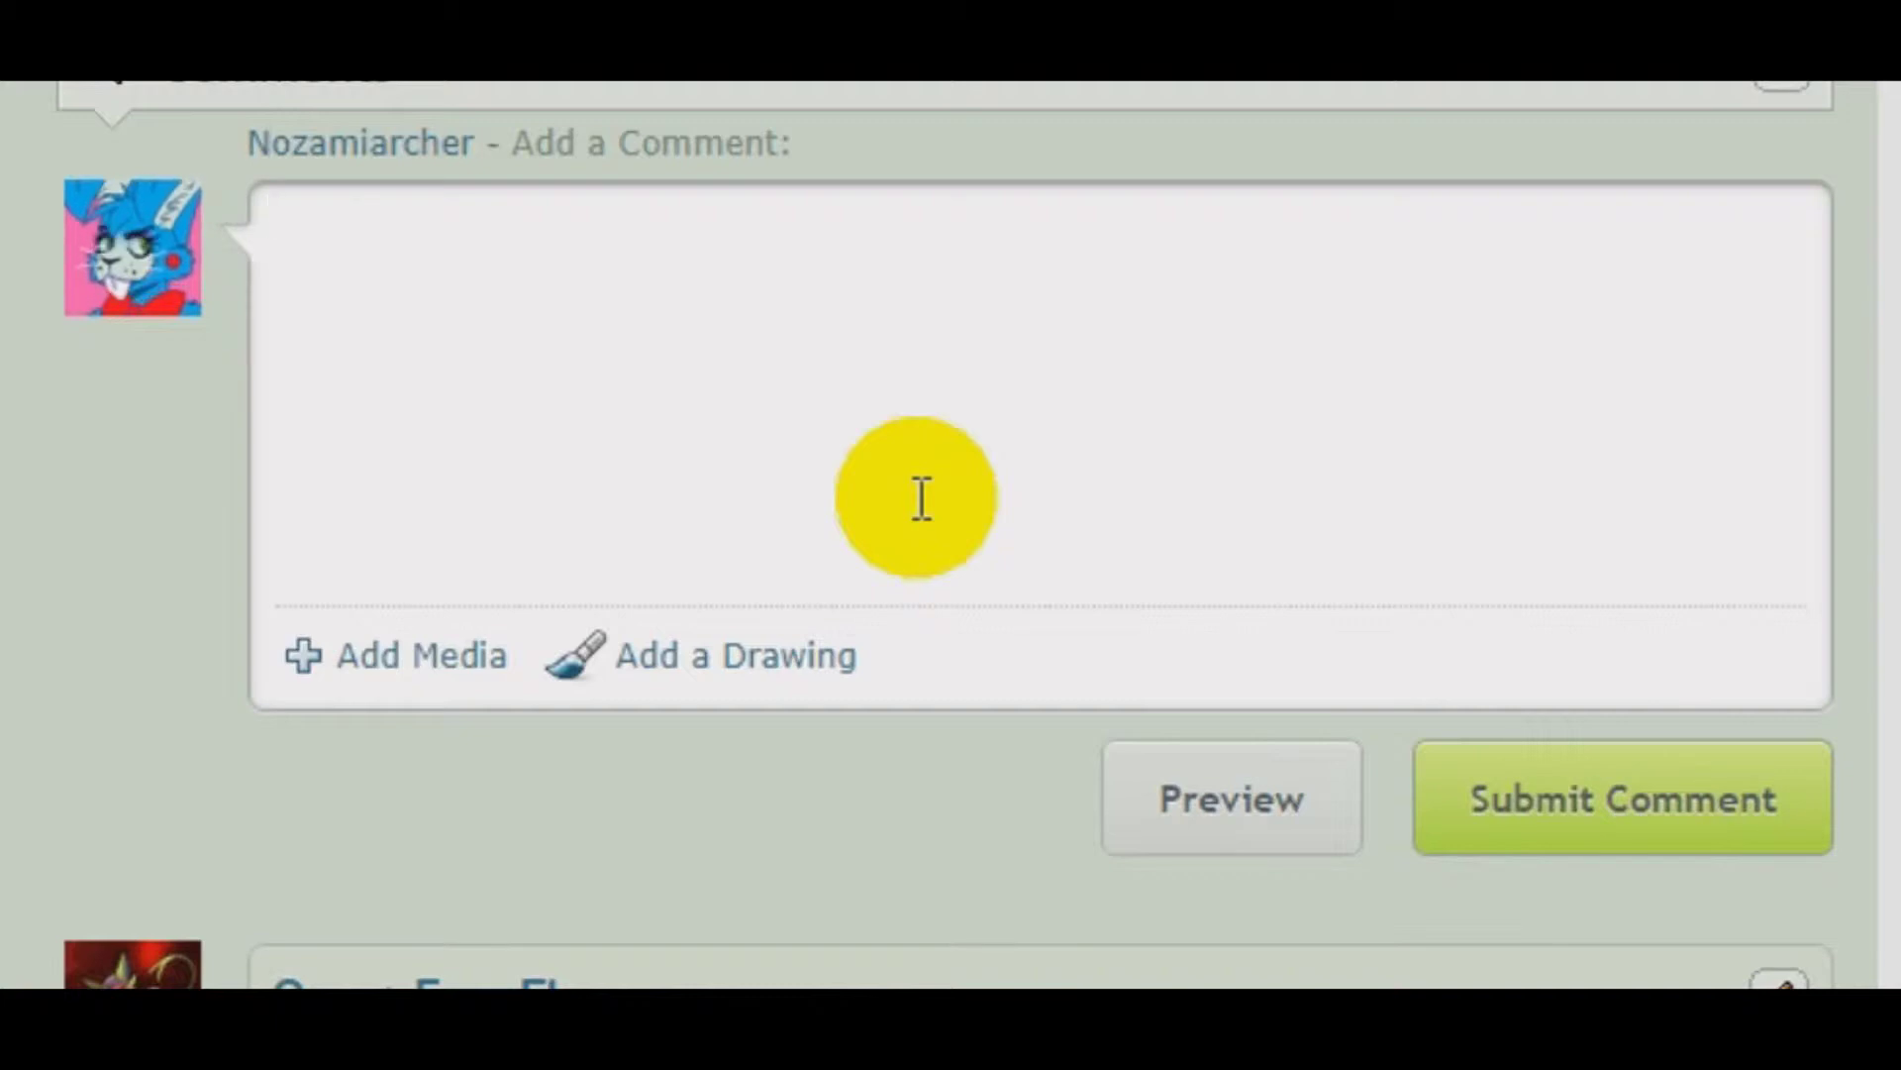
key("BackSpace")
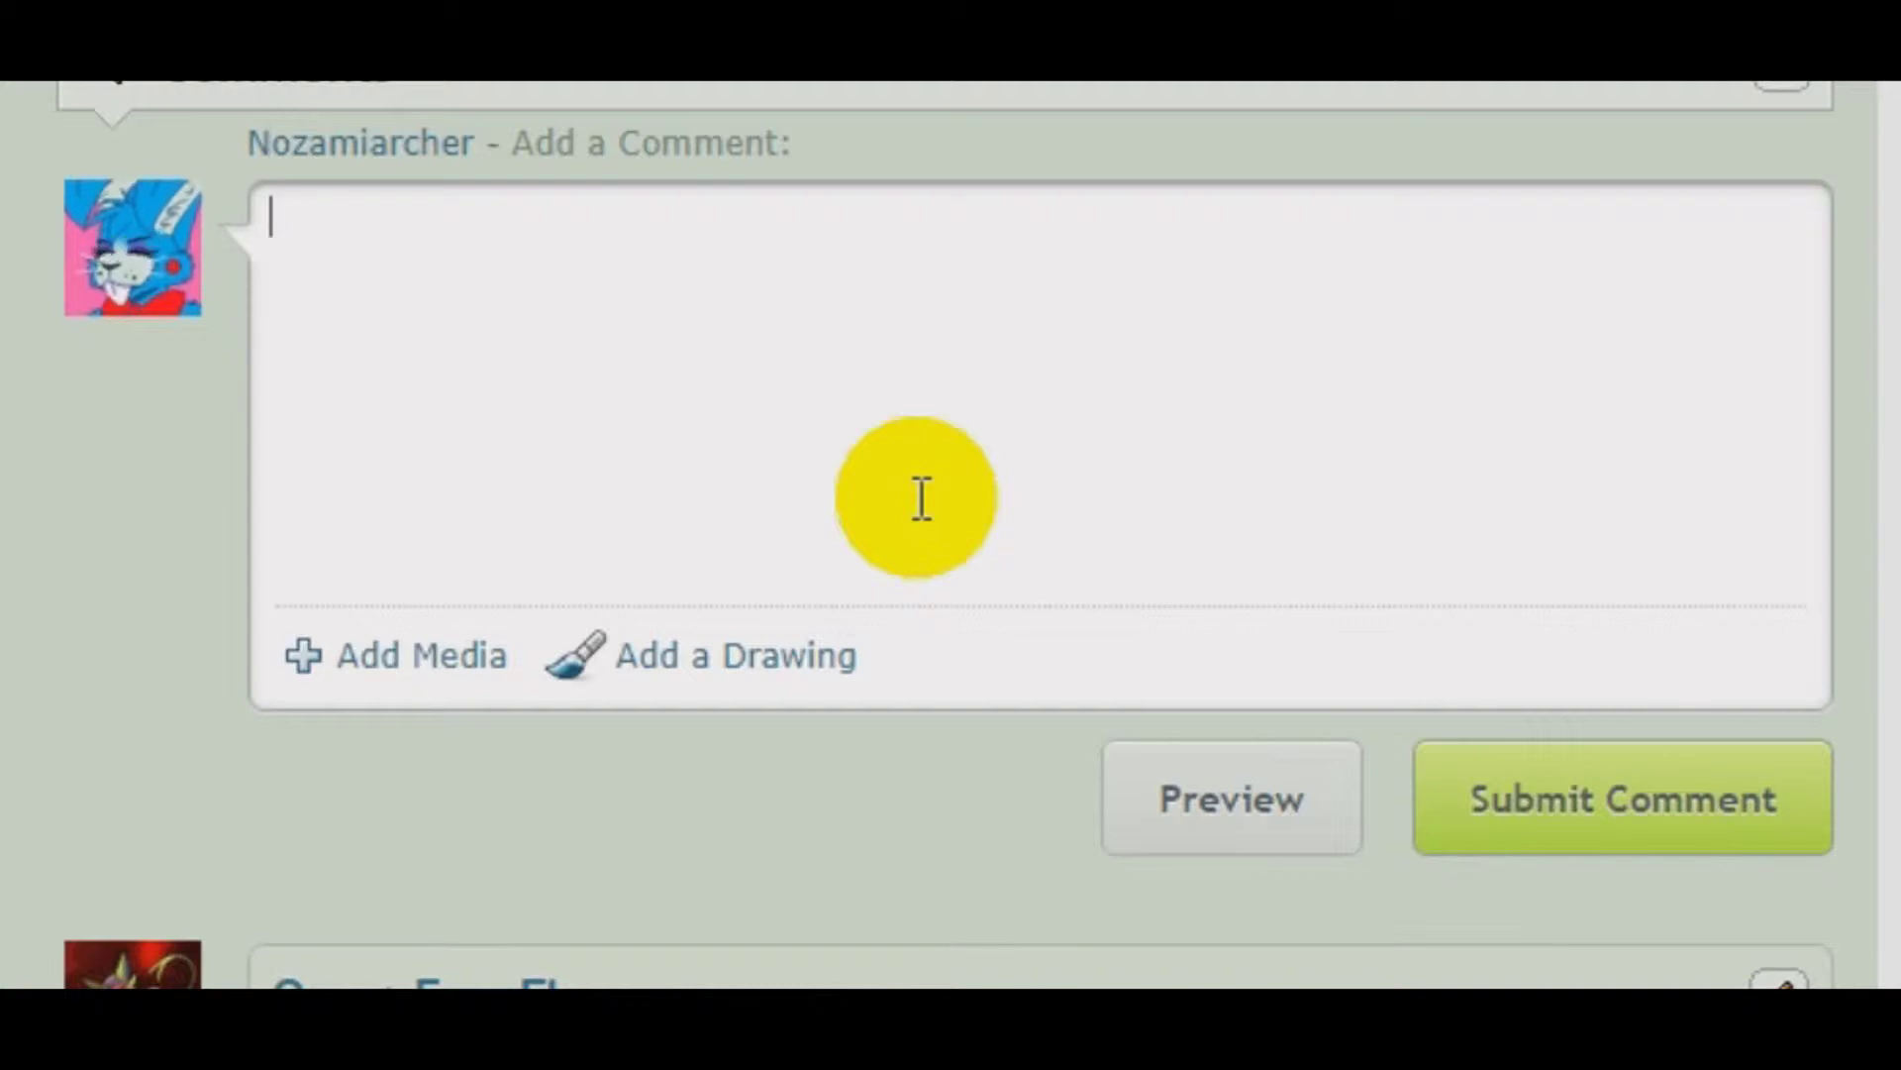
Step: Begin the comment with an opening <i> tag, followed by "Hello my name is" and the account's username with a period
type("<i>")
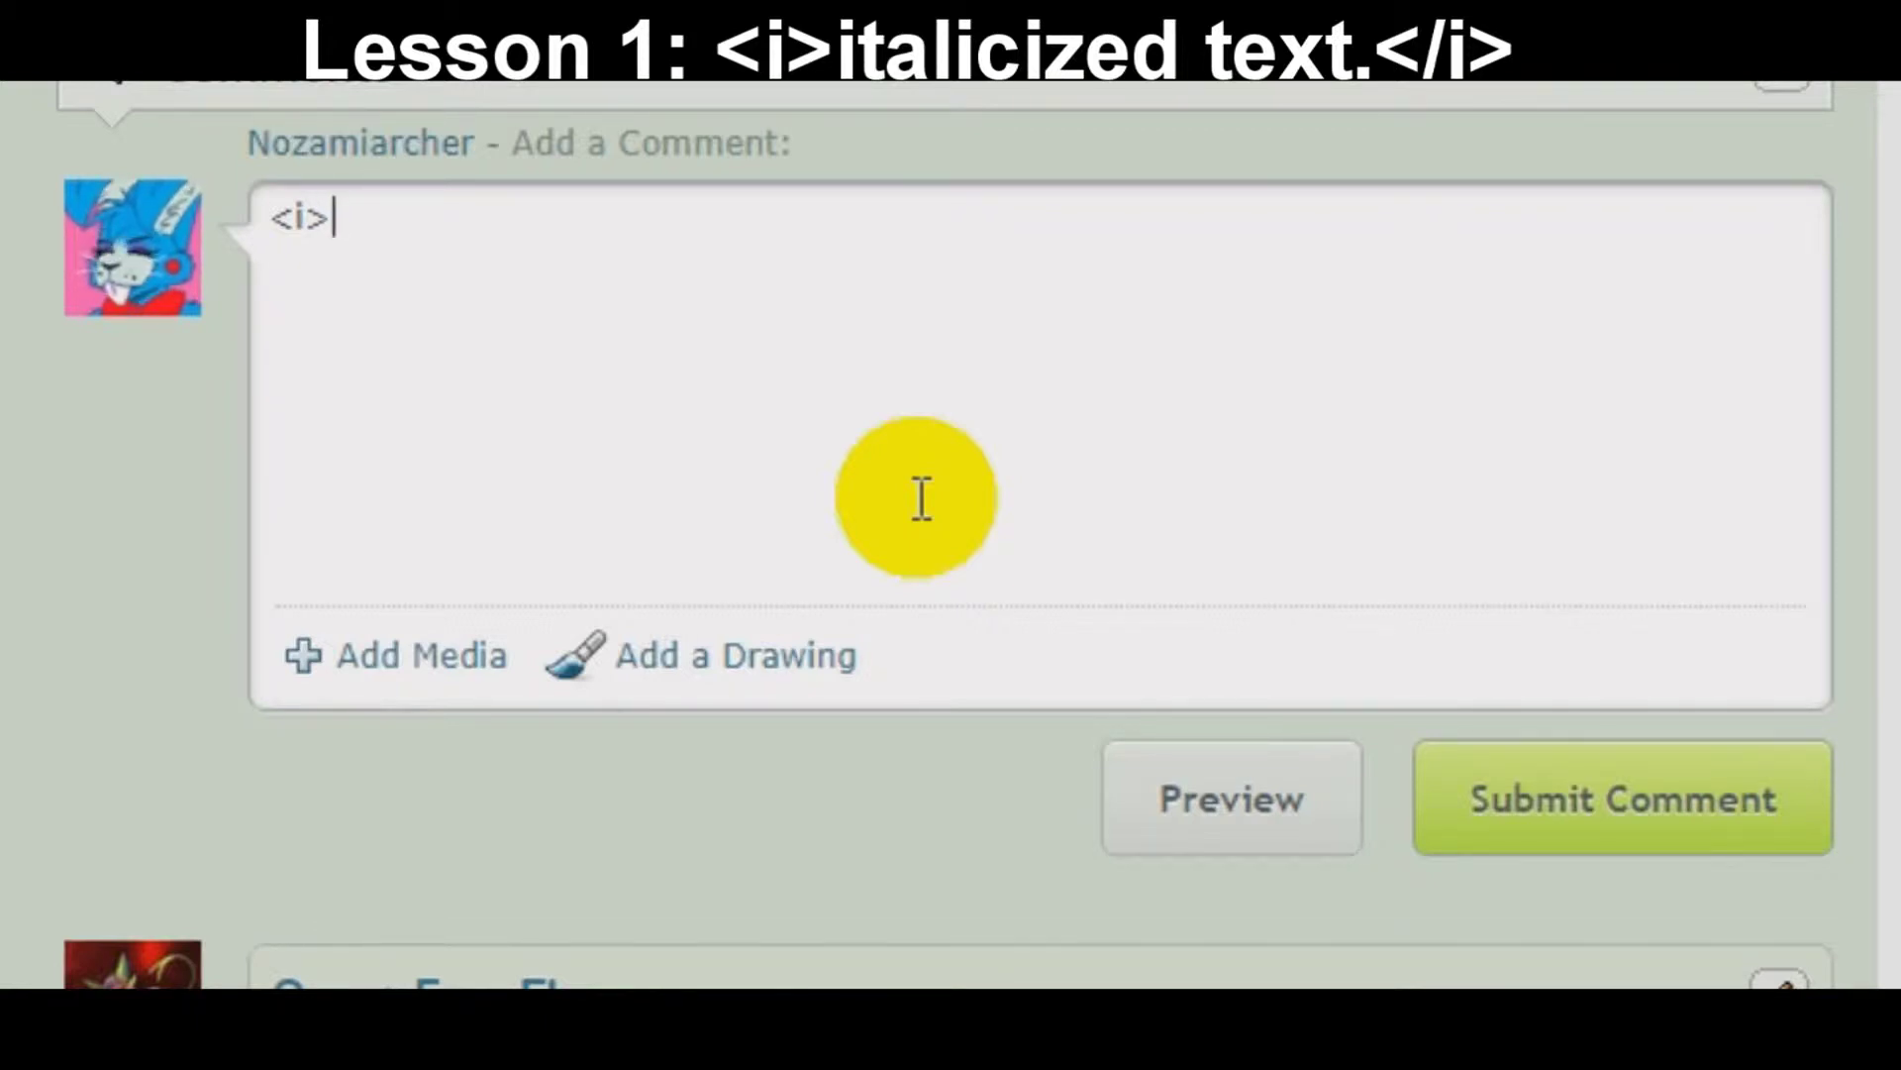
type("H")
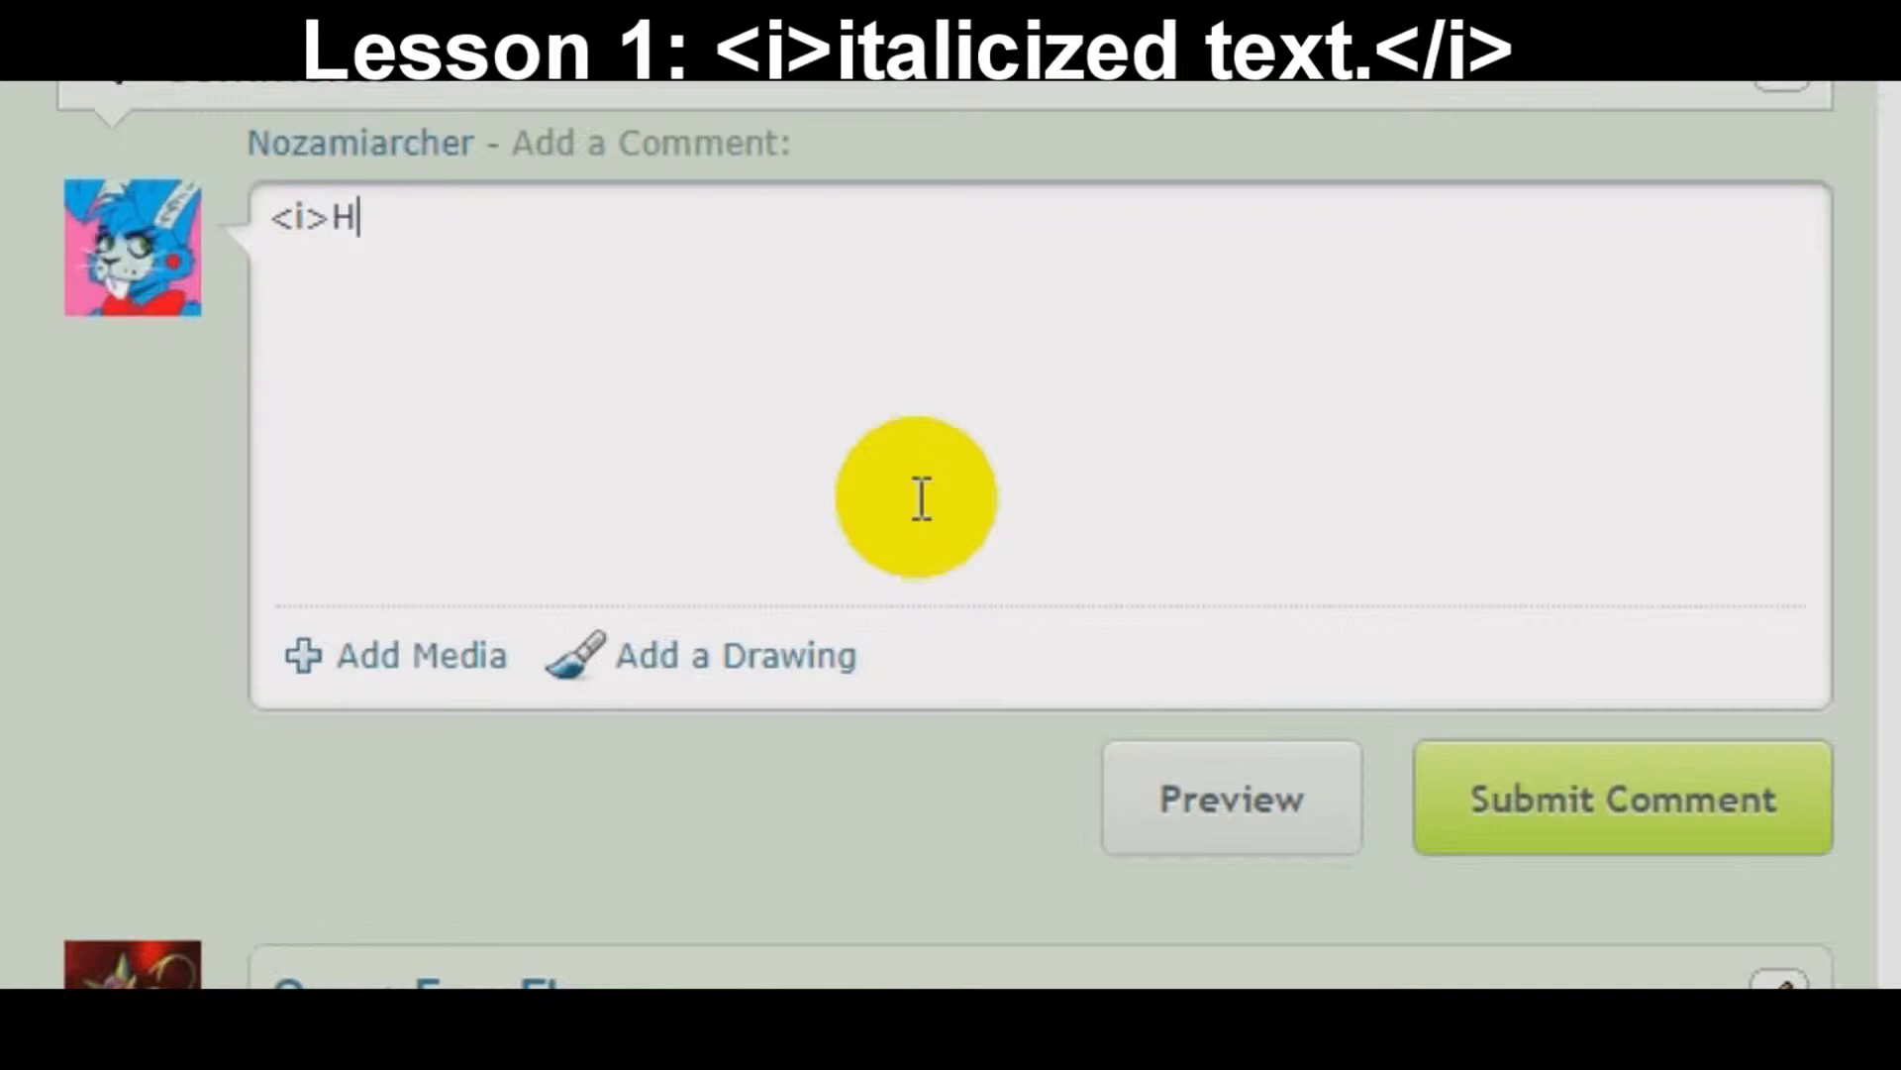
type("ello m")
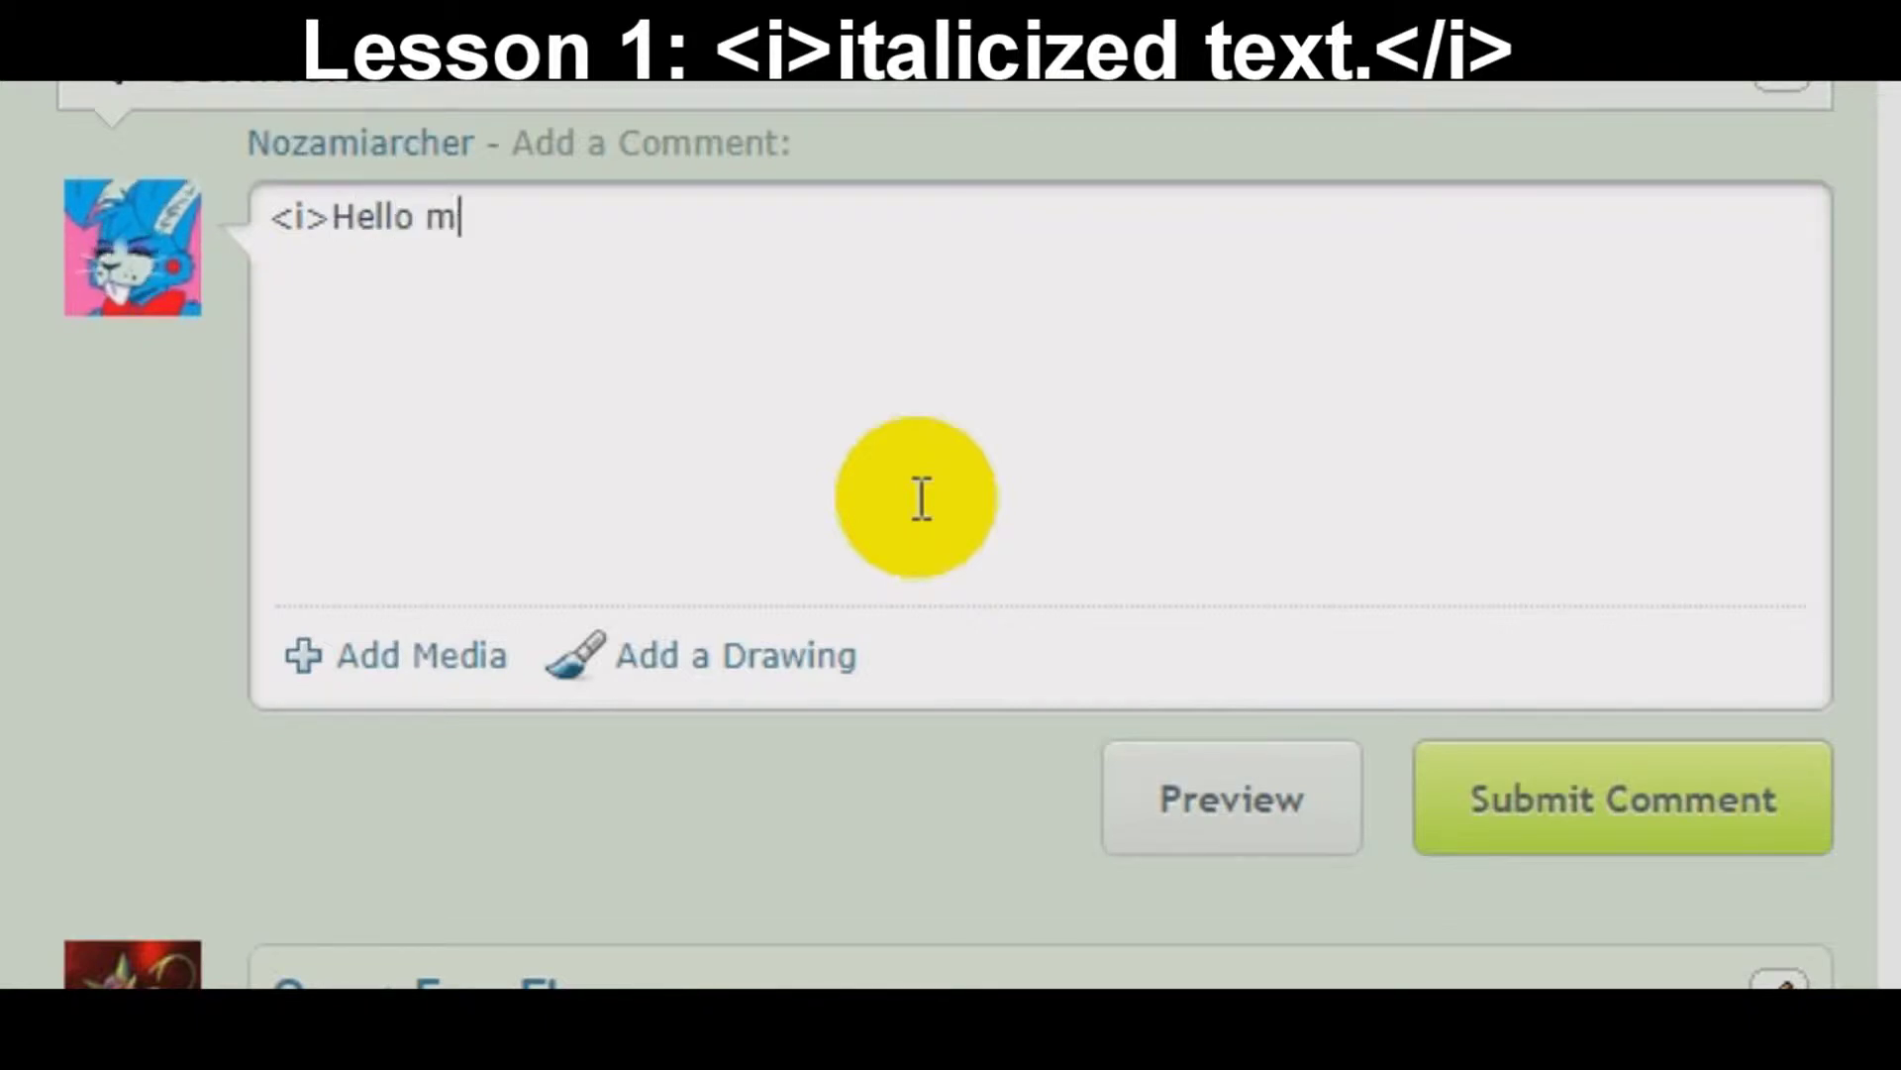
type("y name is Nozam")
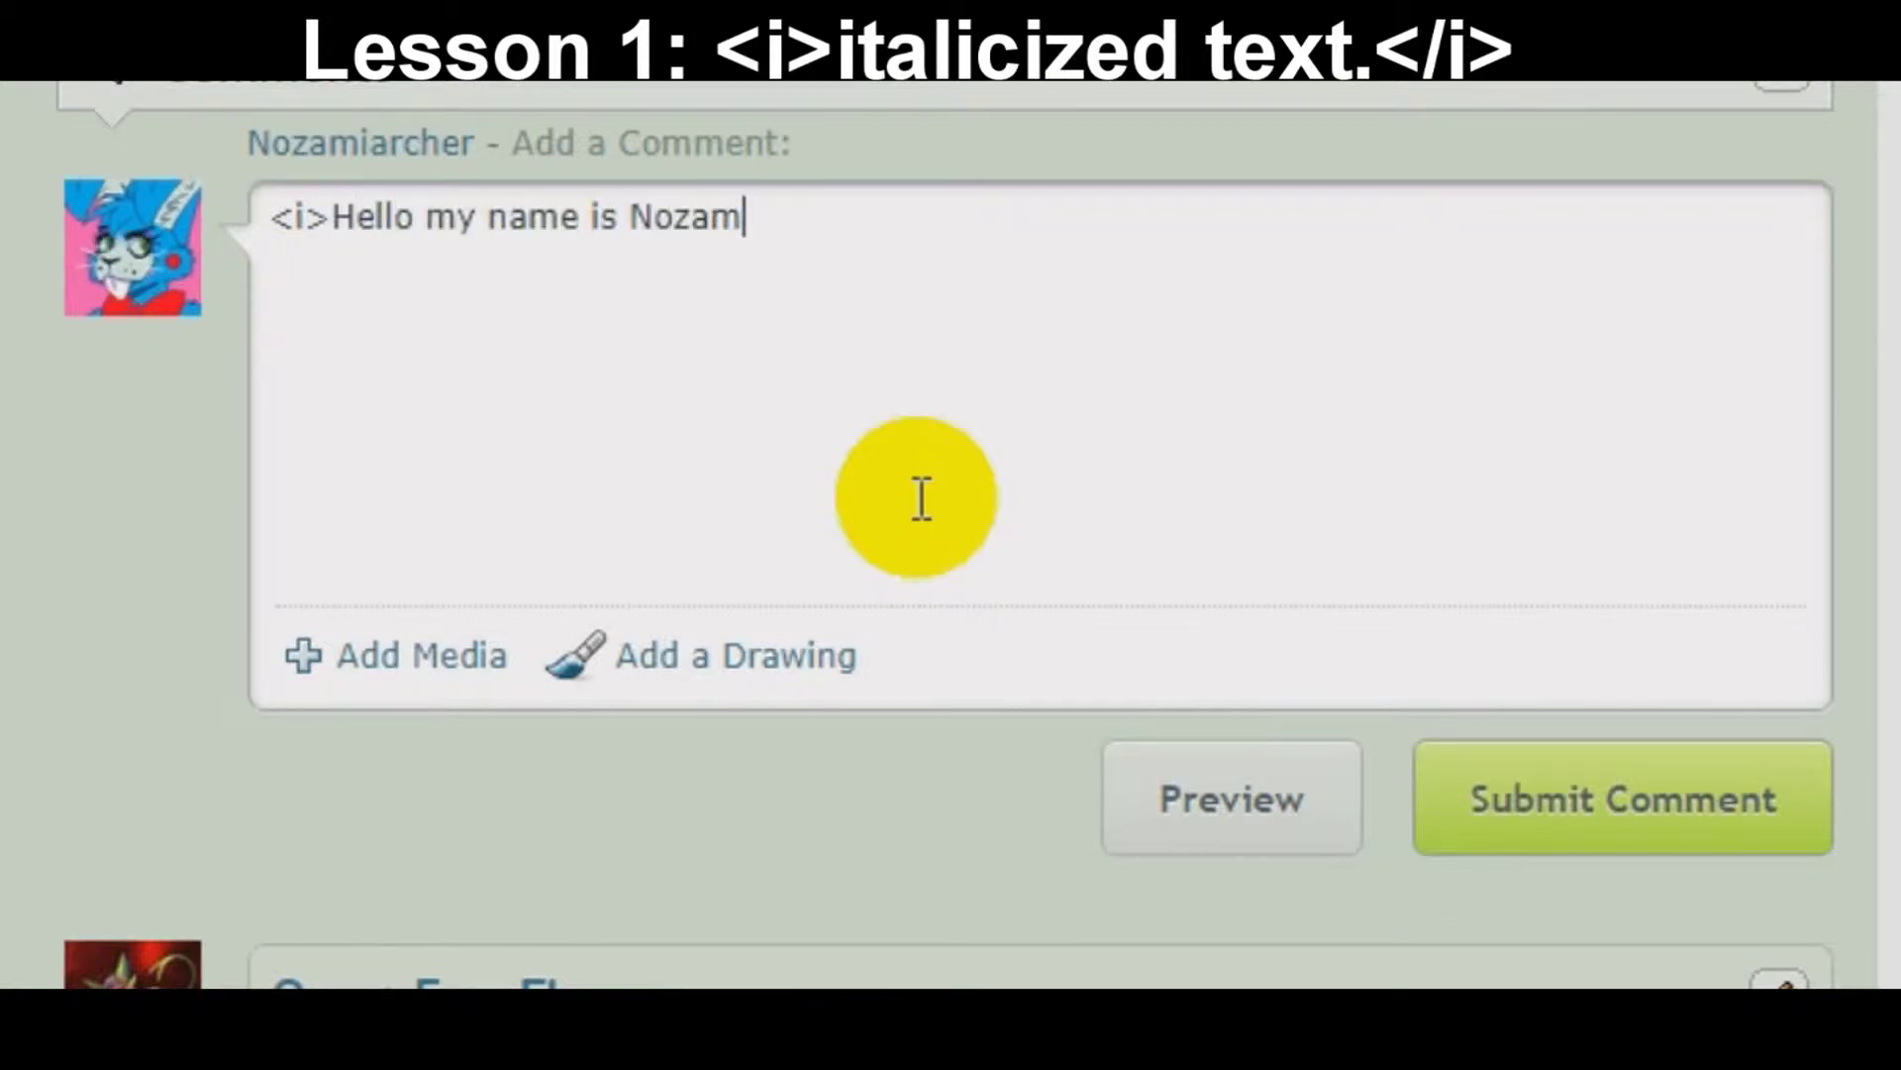
type("iarcher.")
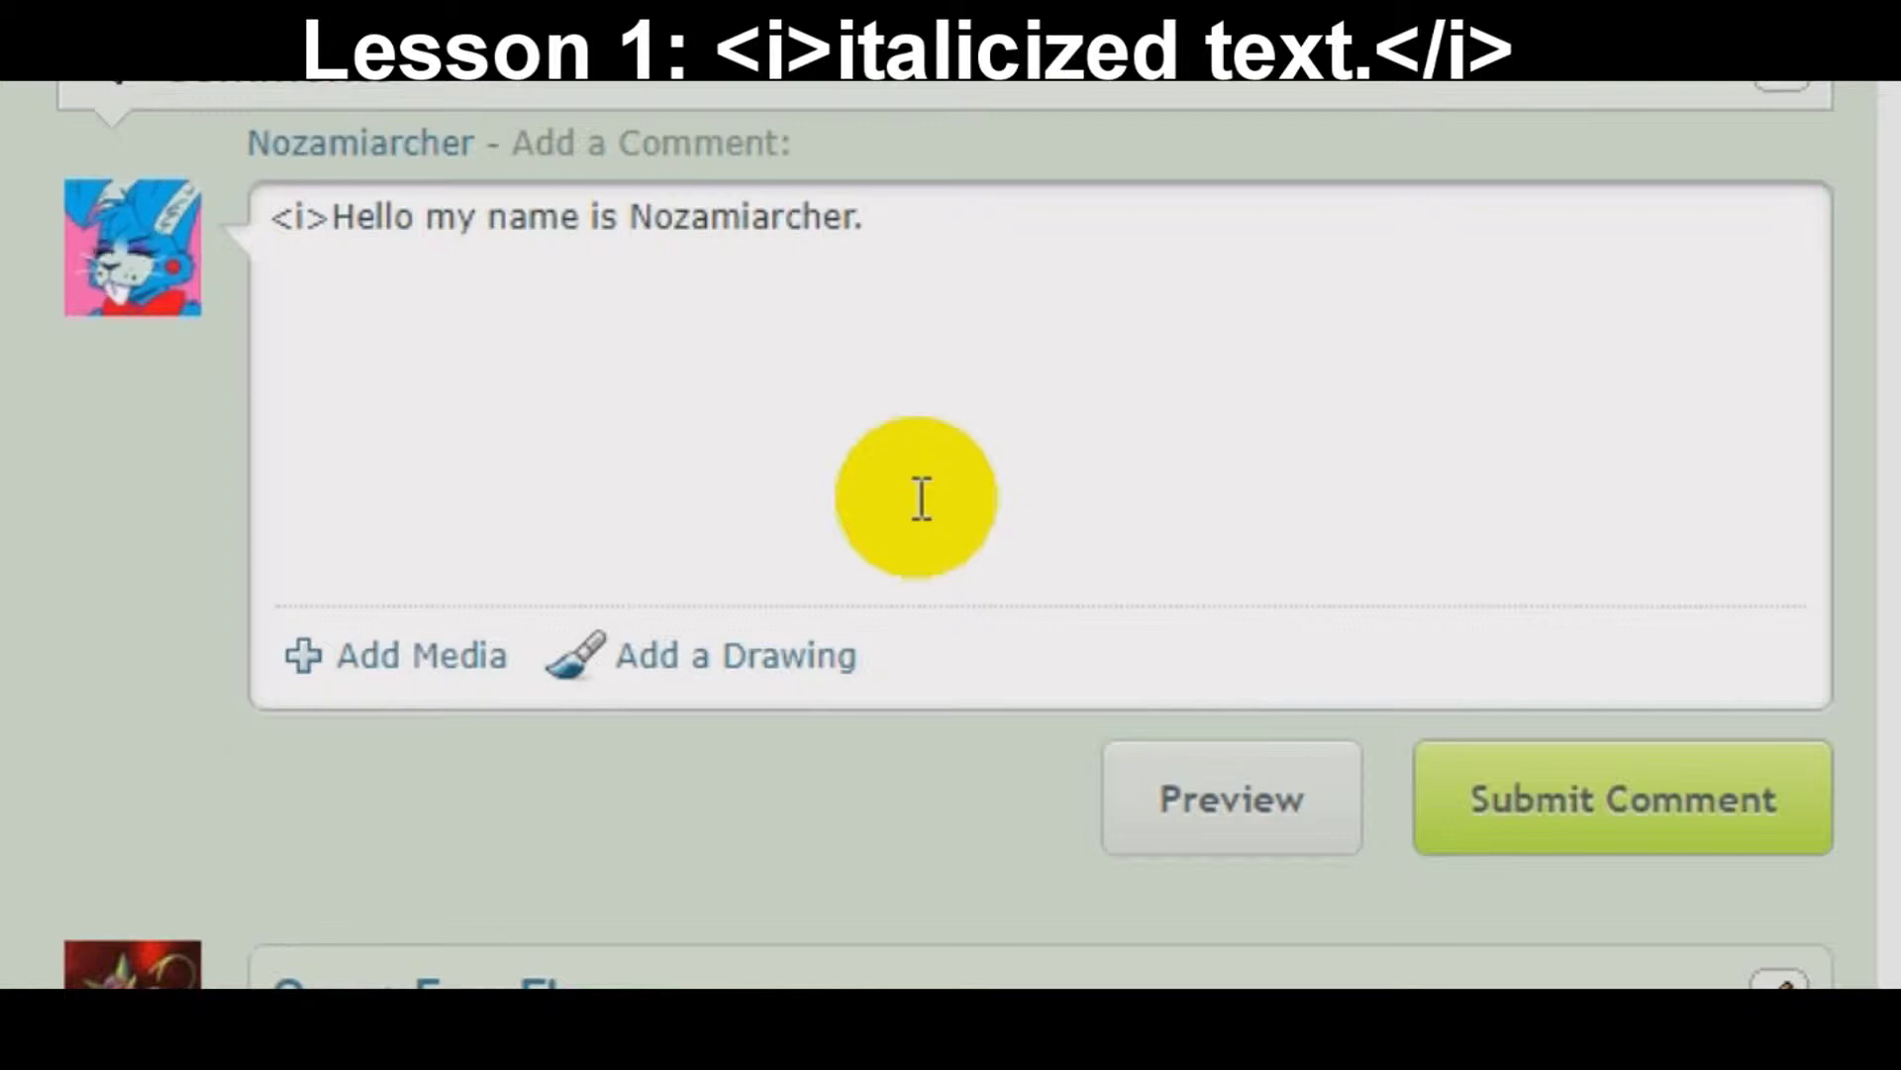
Step: Add the sentence "I am writing in Italicized text." after the introduction and preview the comment
type(" i am")
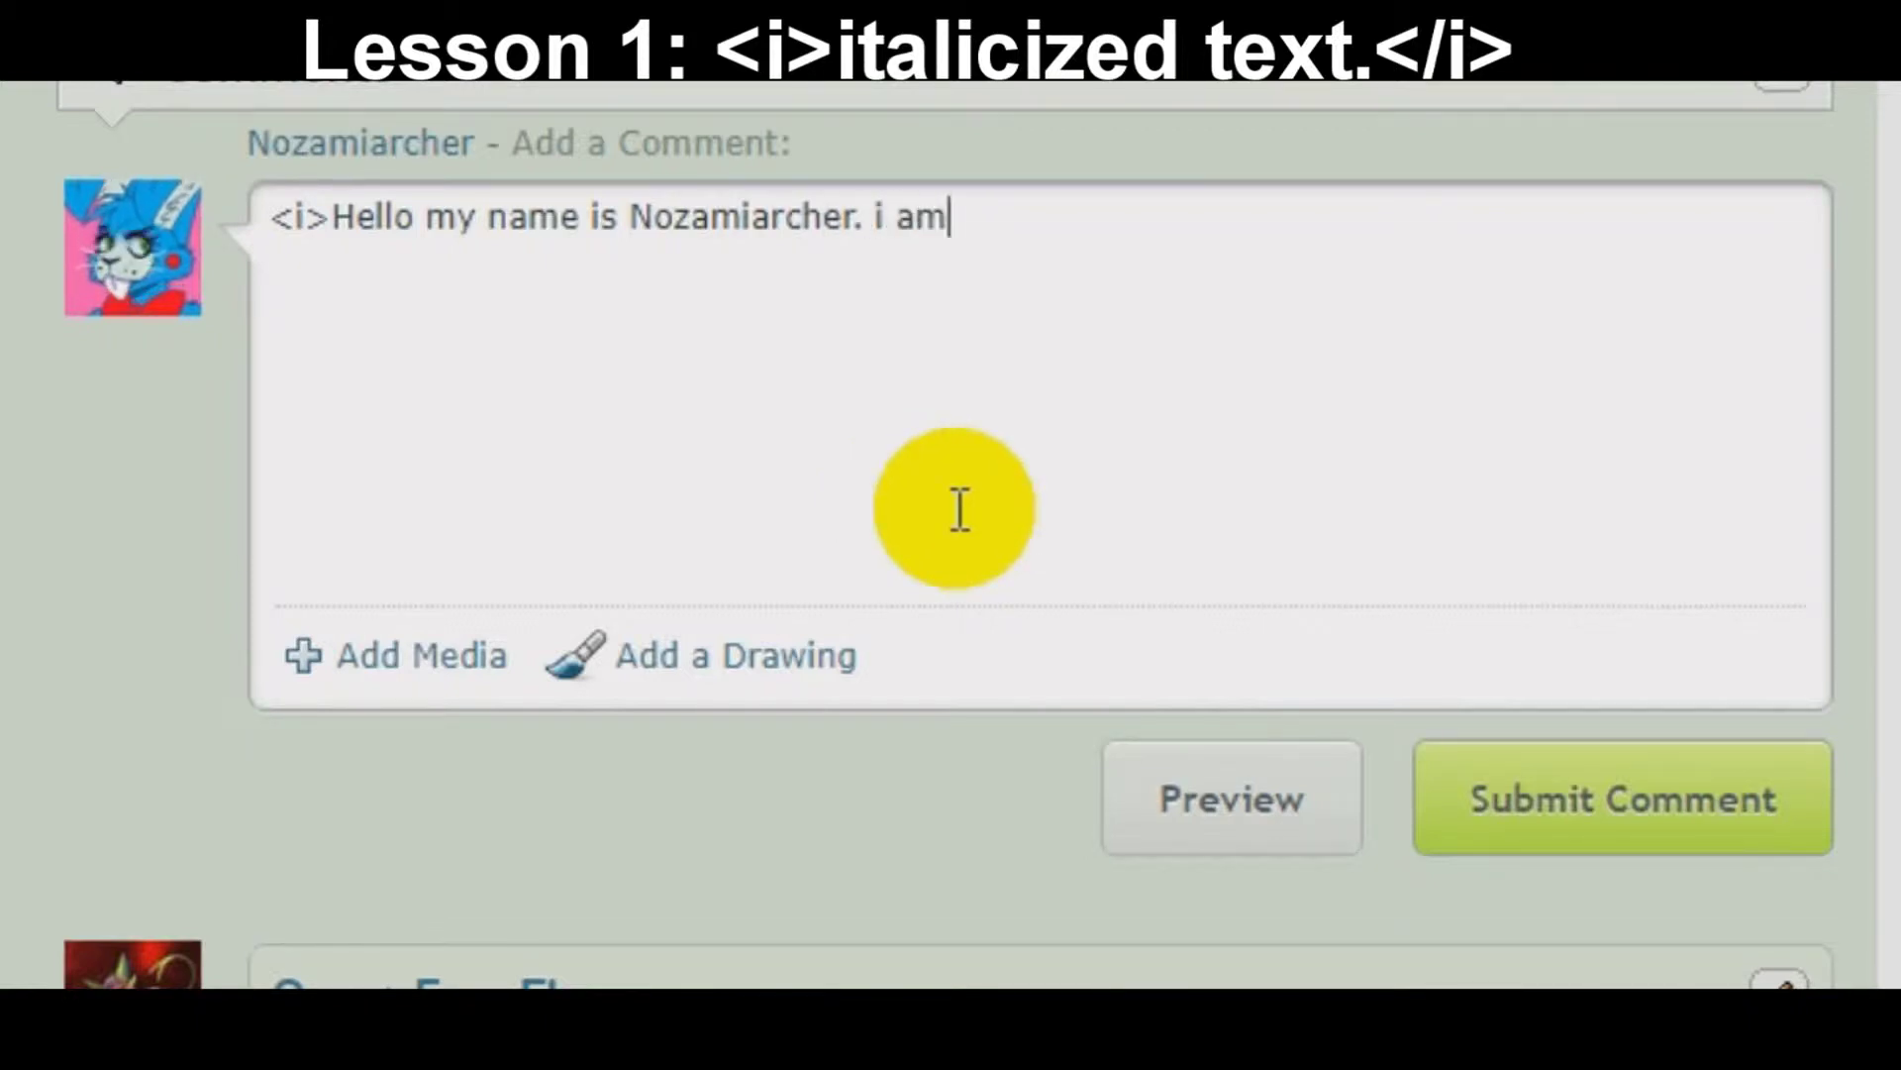
type("I am ")
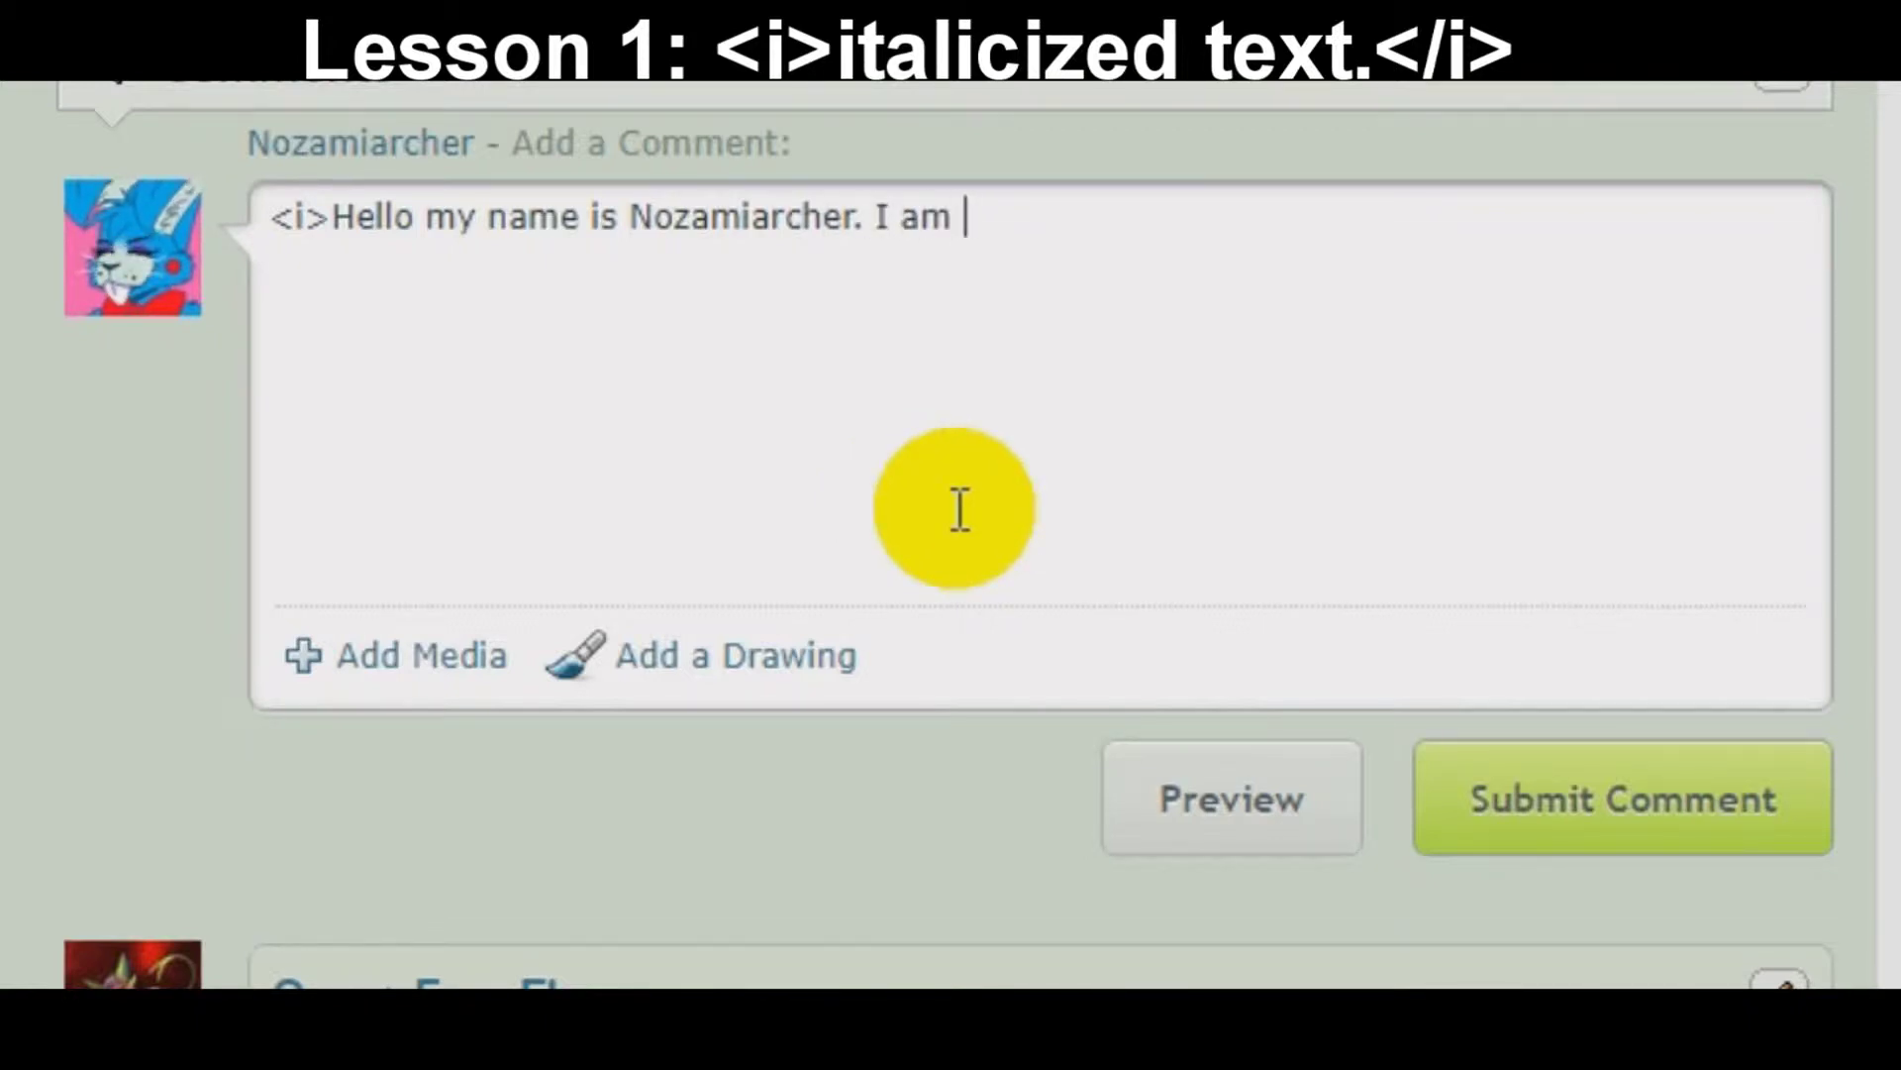
type("writing in ")
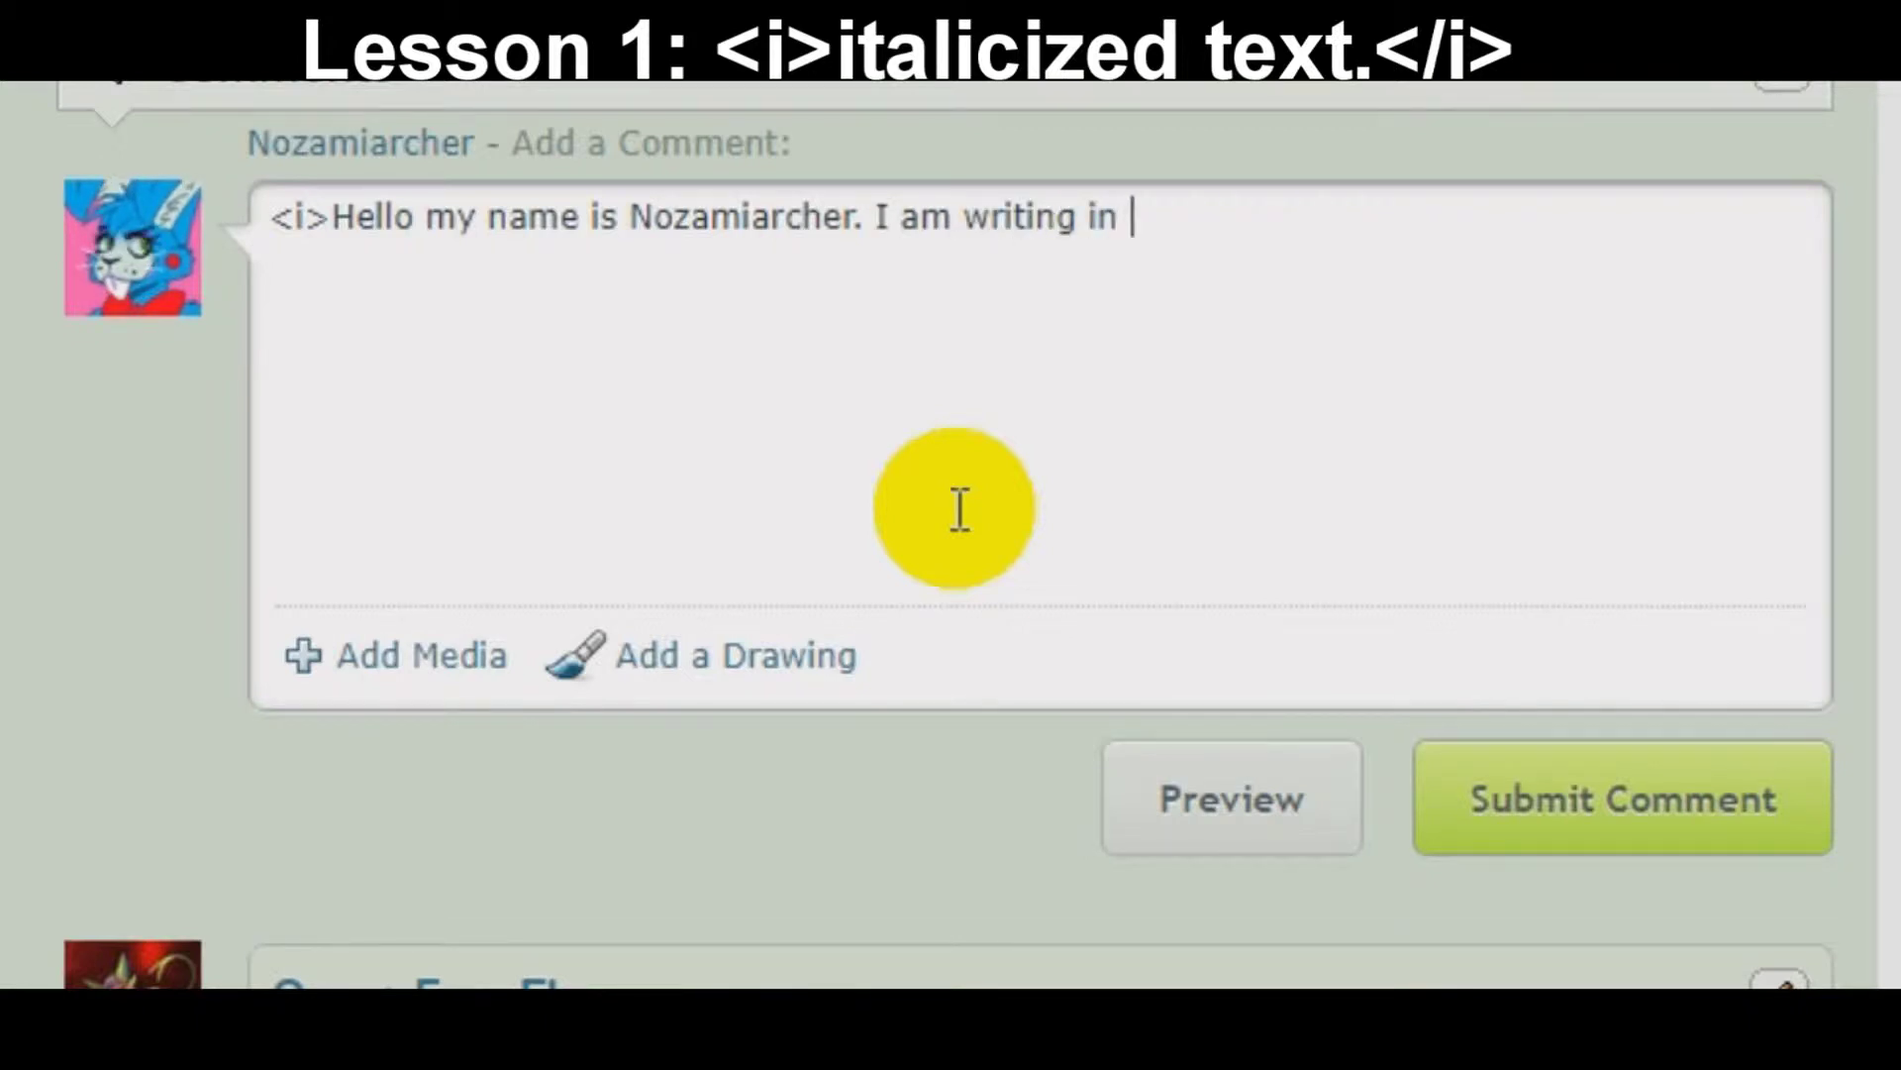
type("Italizc")
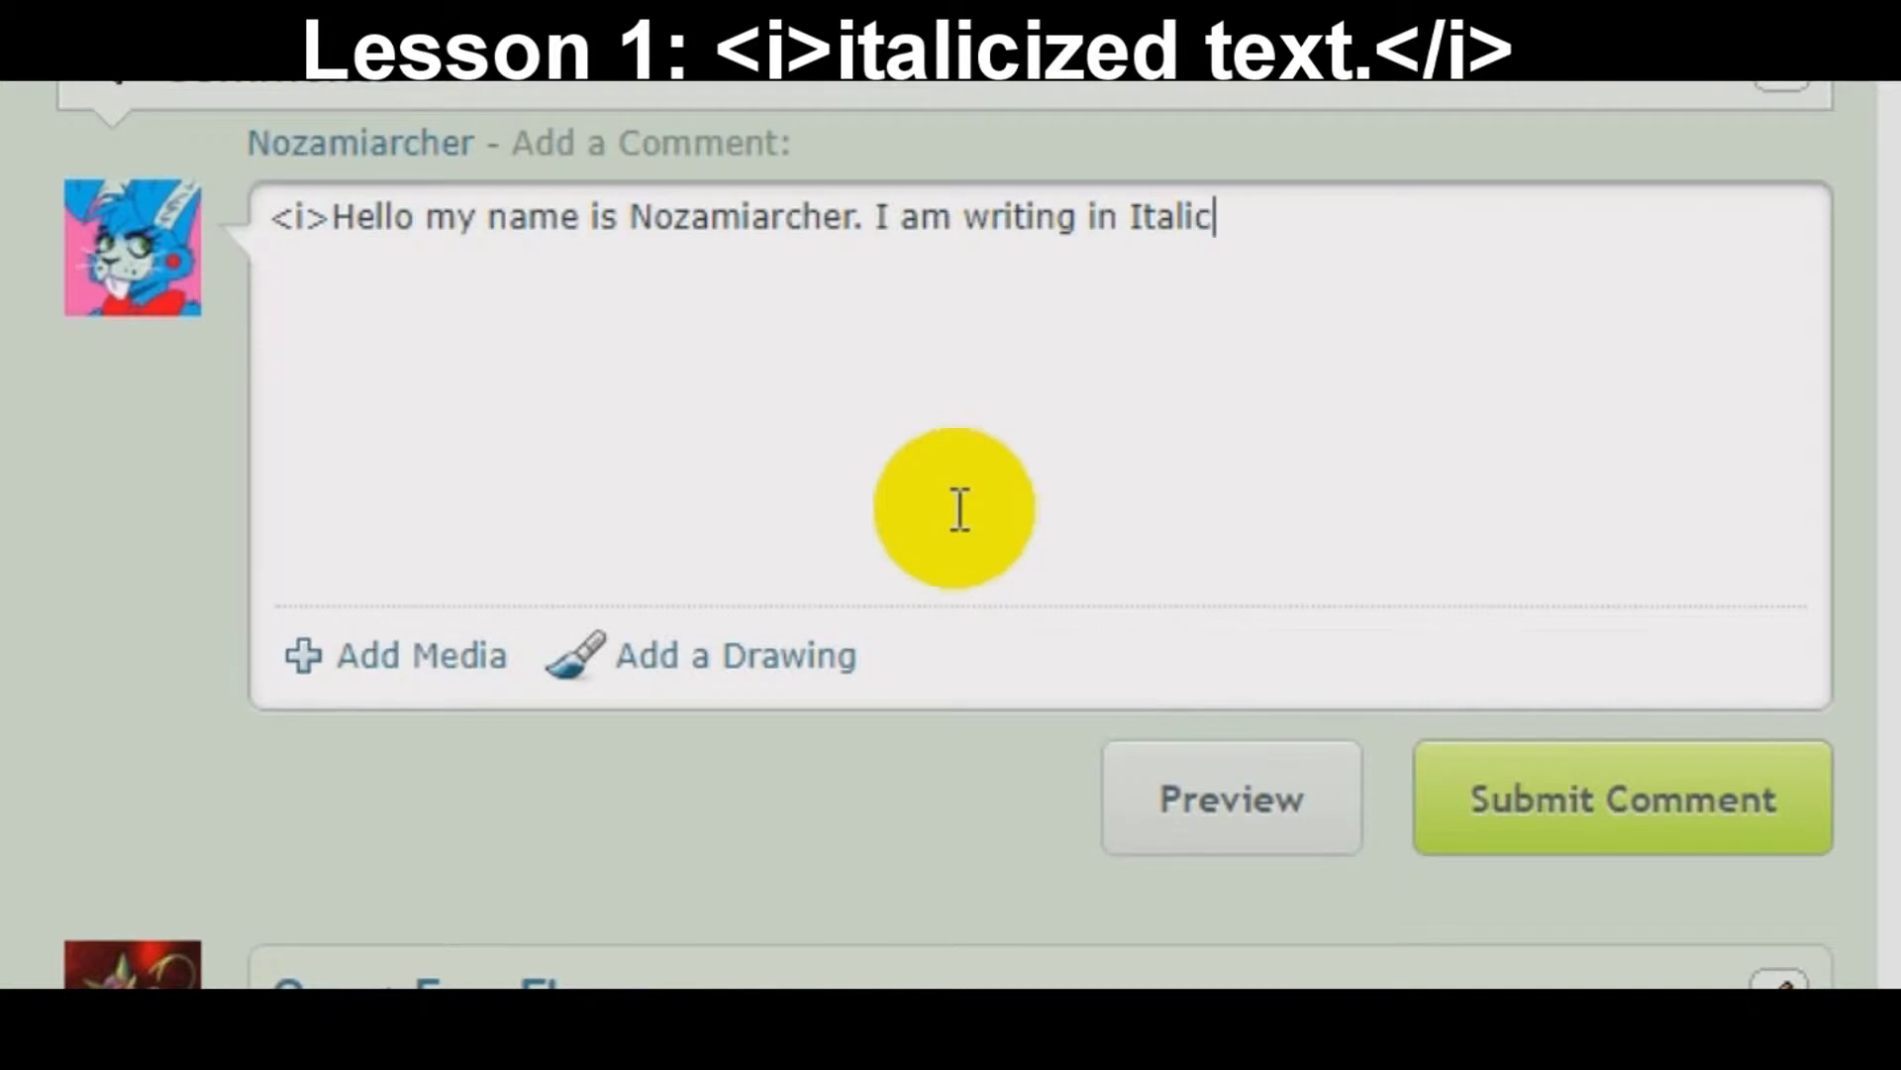
type("ized test.")
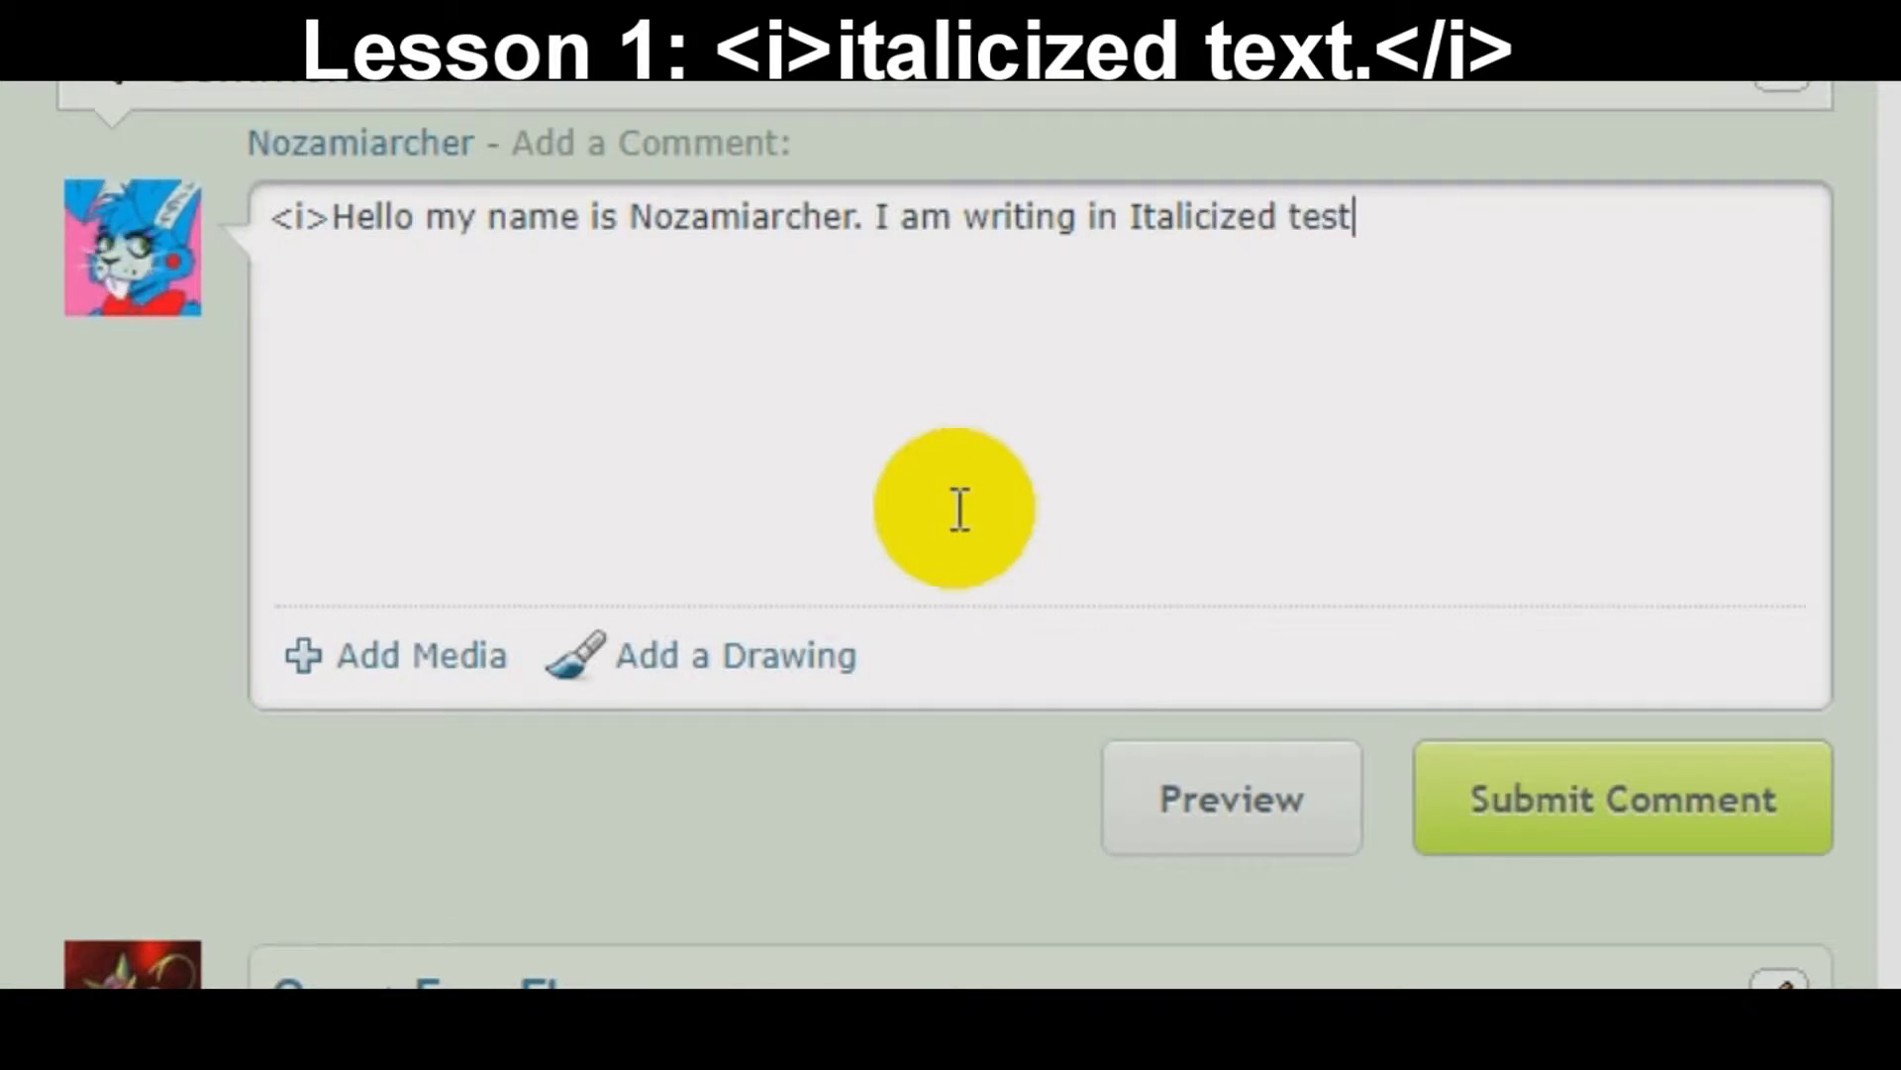
key("BackSpace")
key("BackSpace")
type("xt.")
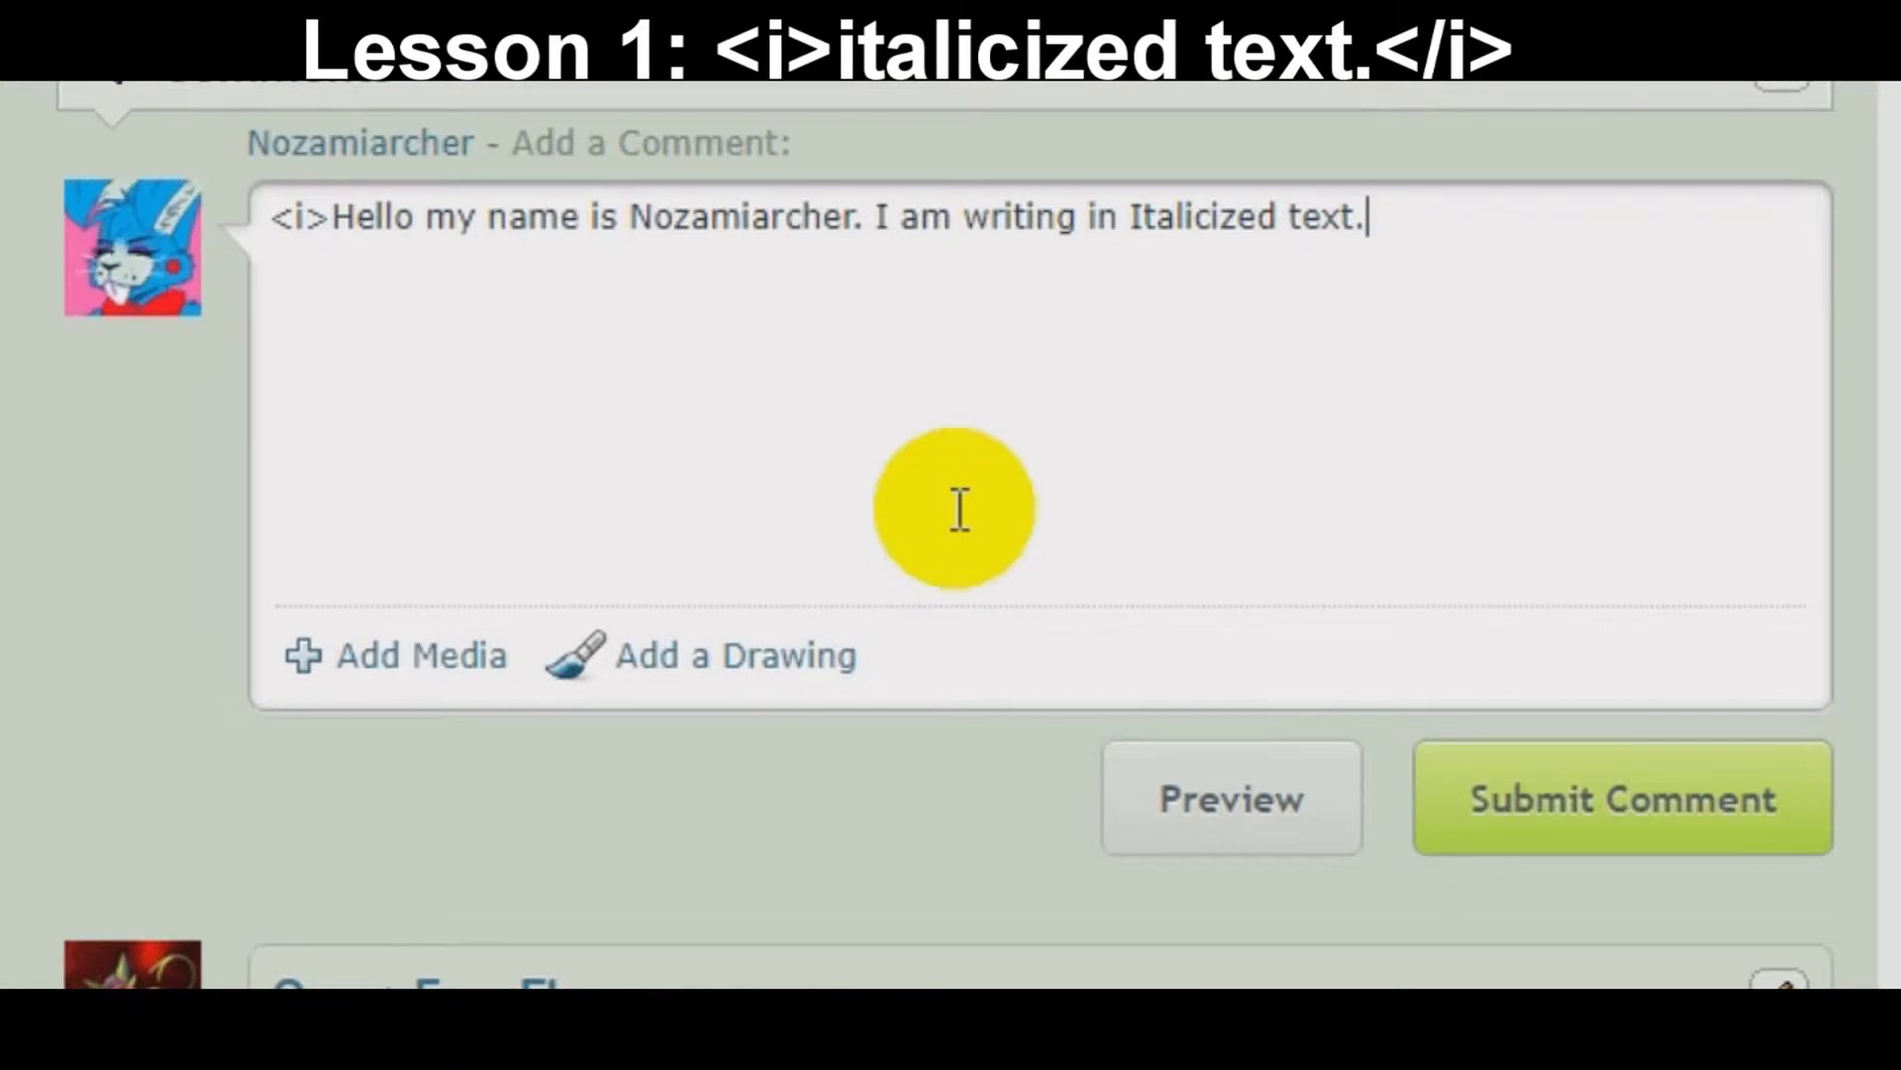
left_click(1211, 827)
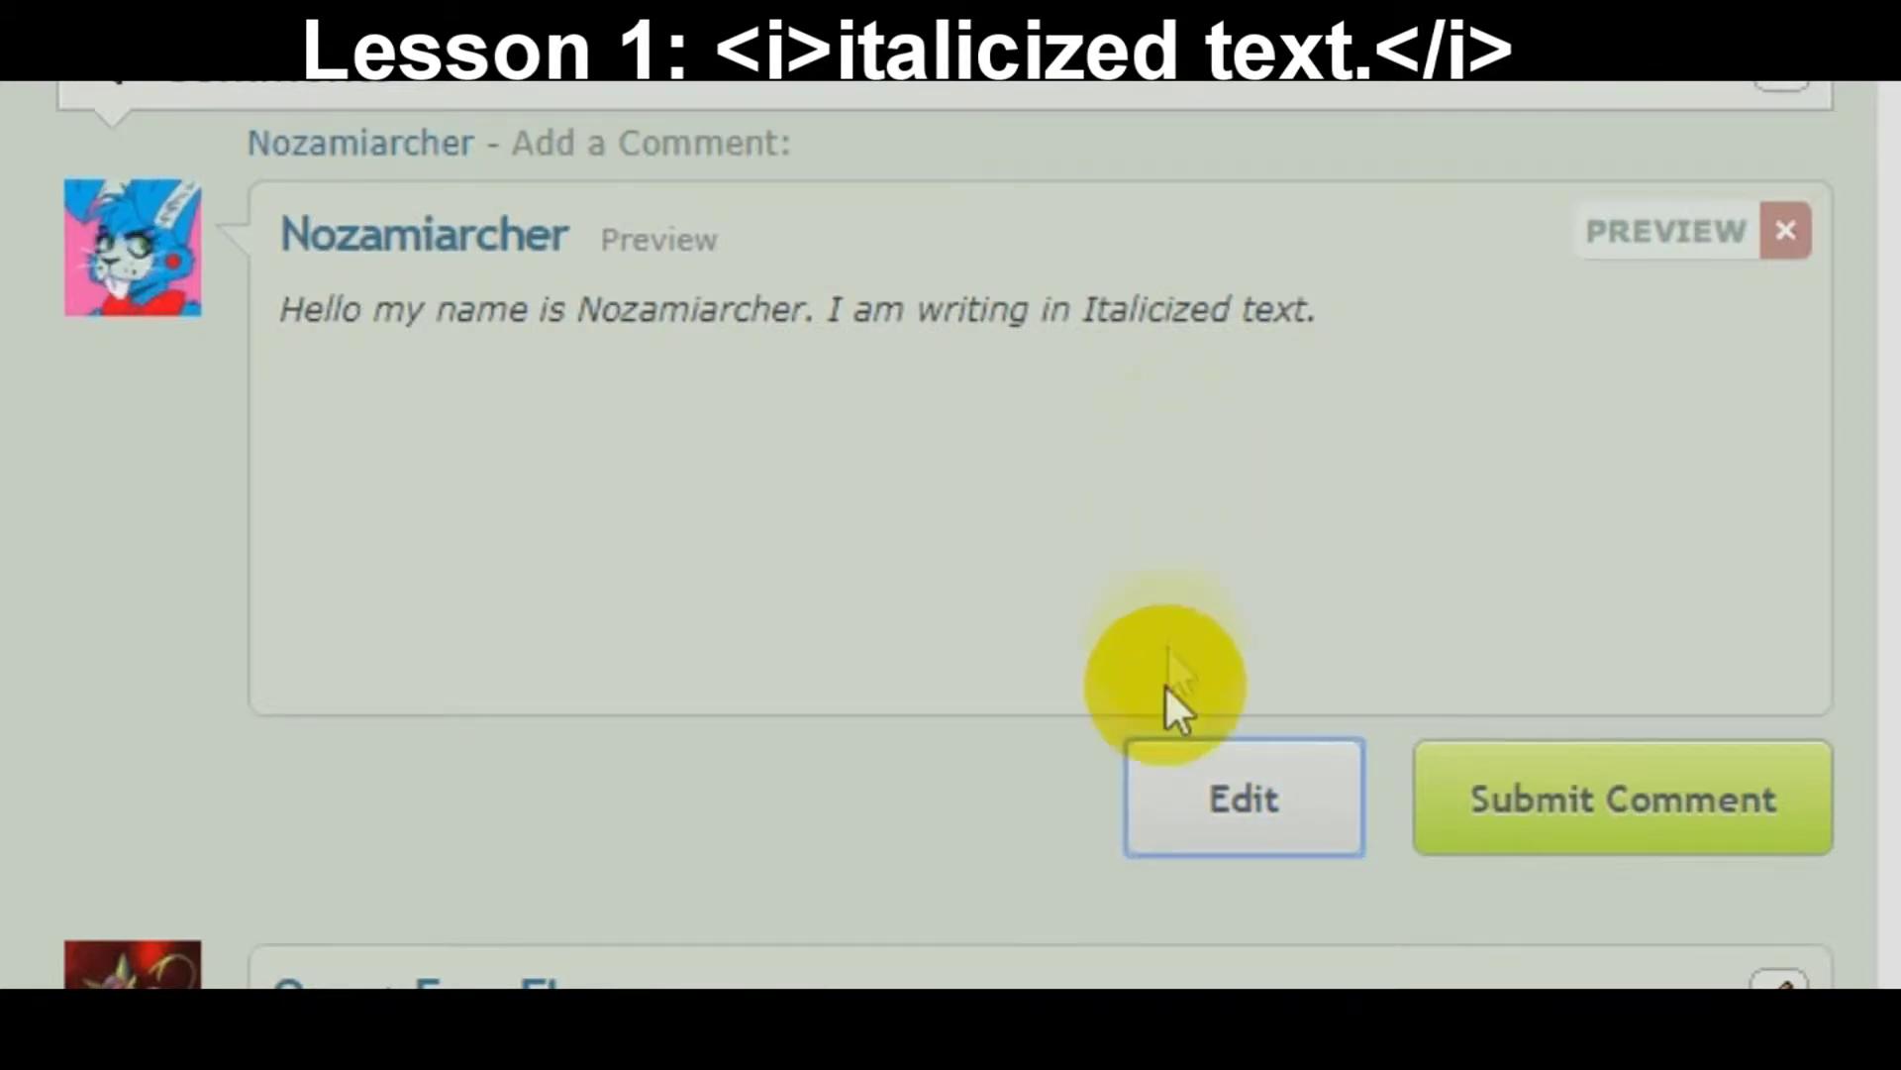
Step: Return to editing, add "I wish I could write in bold" as a separate paragraph after a blank line, and preview the comment
left_click(1171, 759)
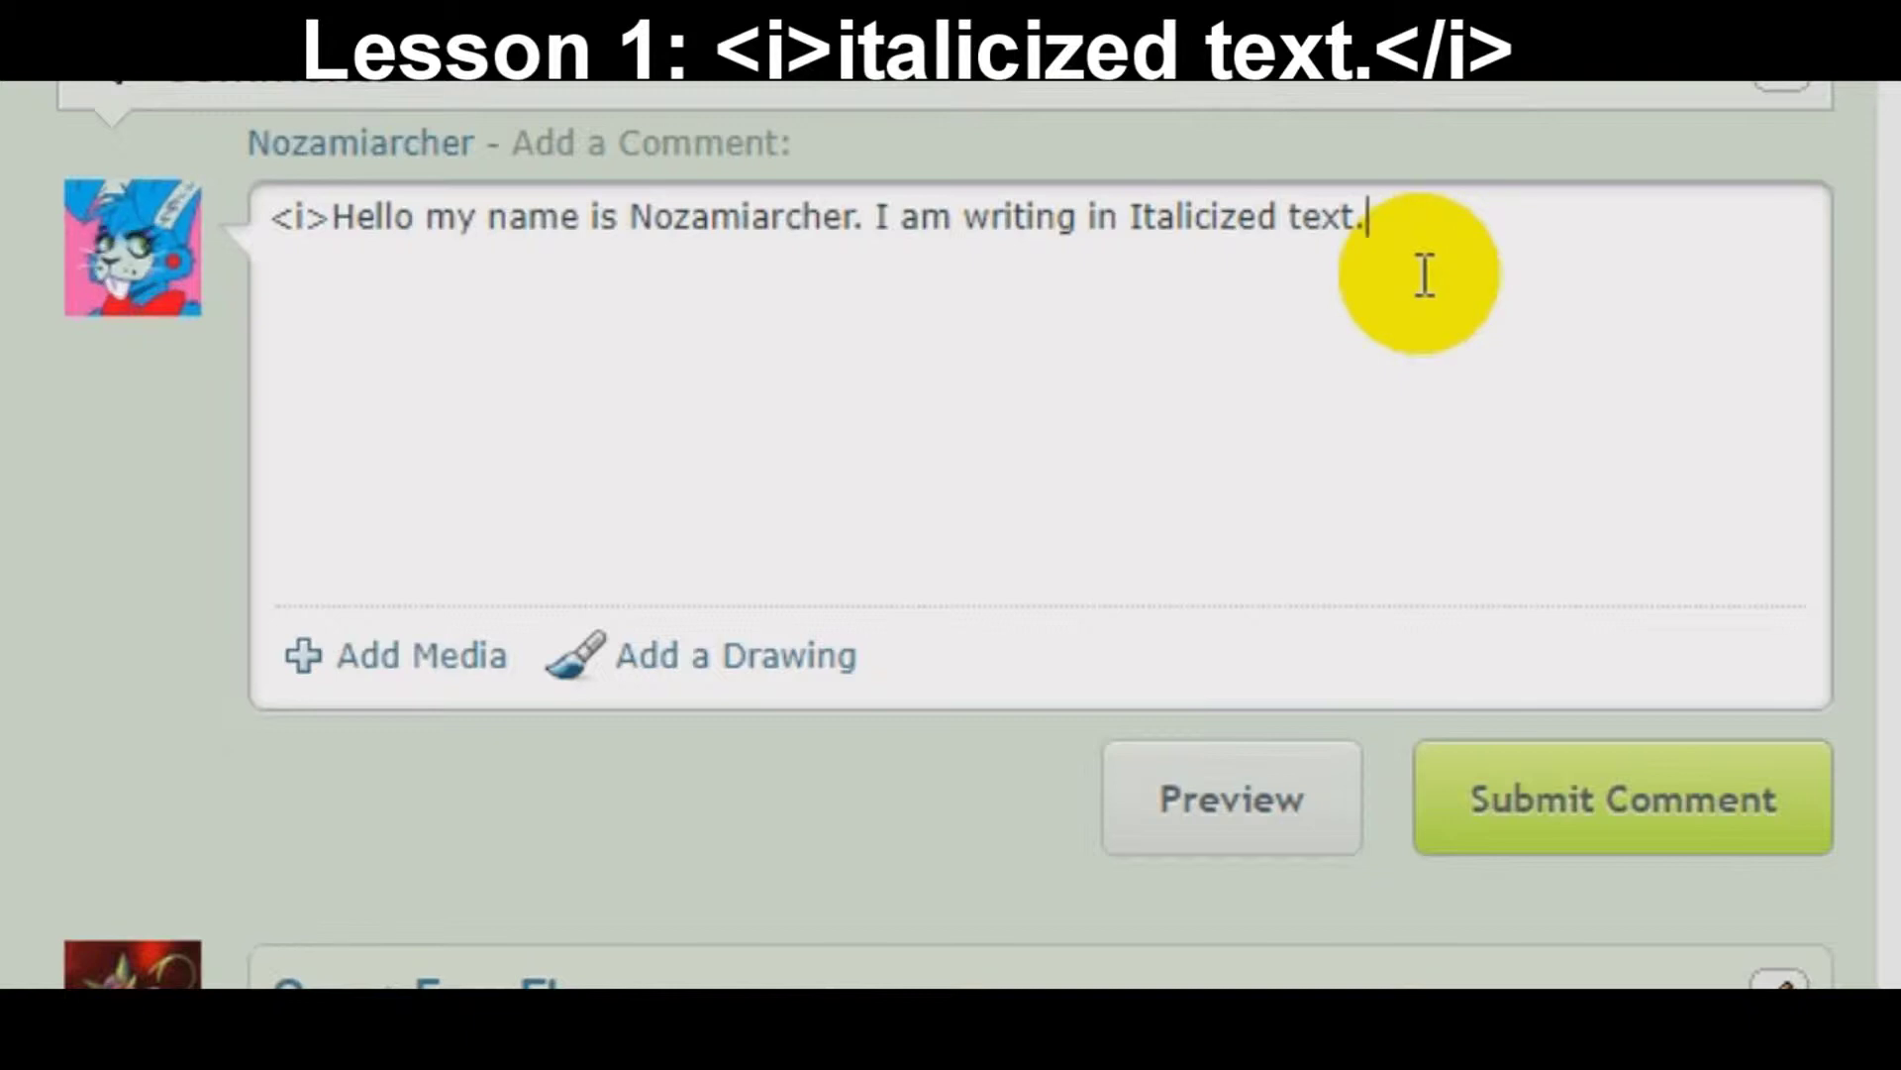
key("Return")
key("Return")
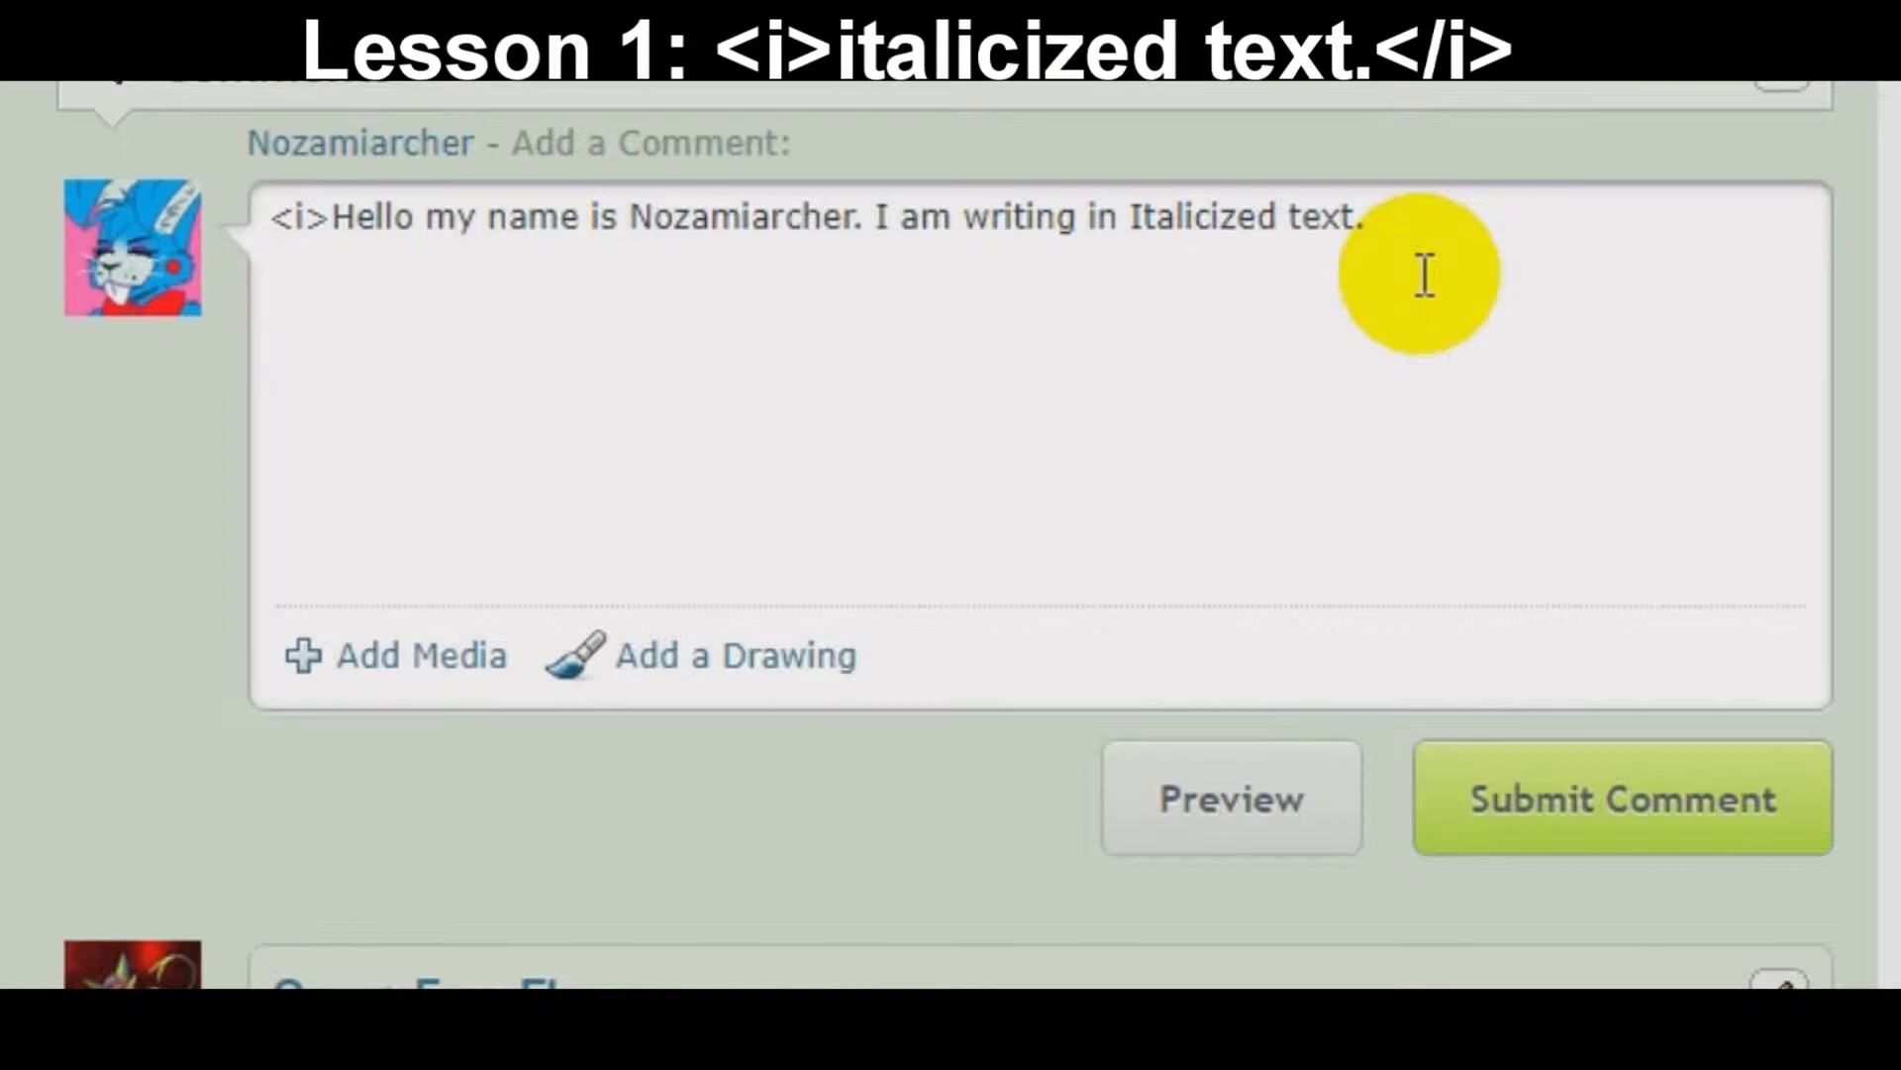
type("I wish I could write in bold")
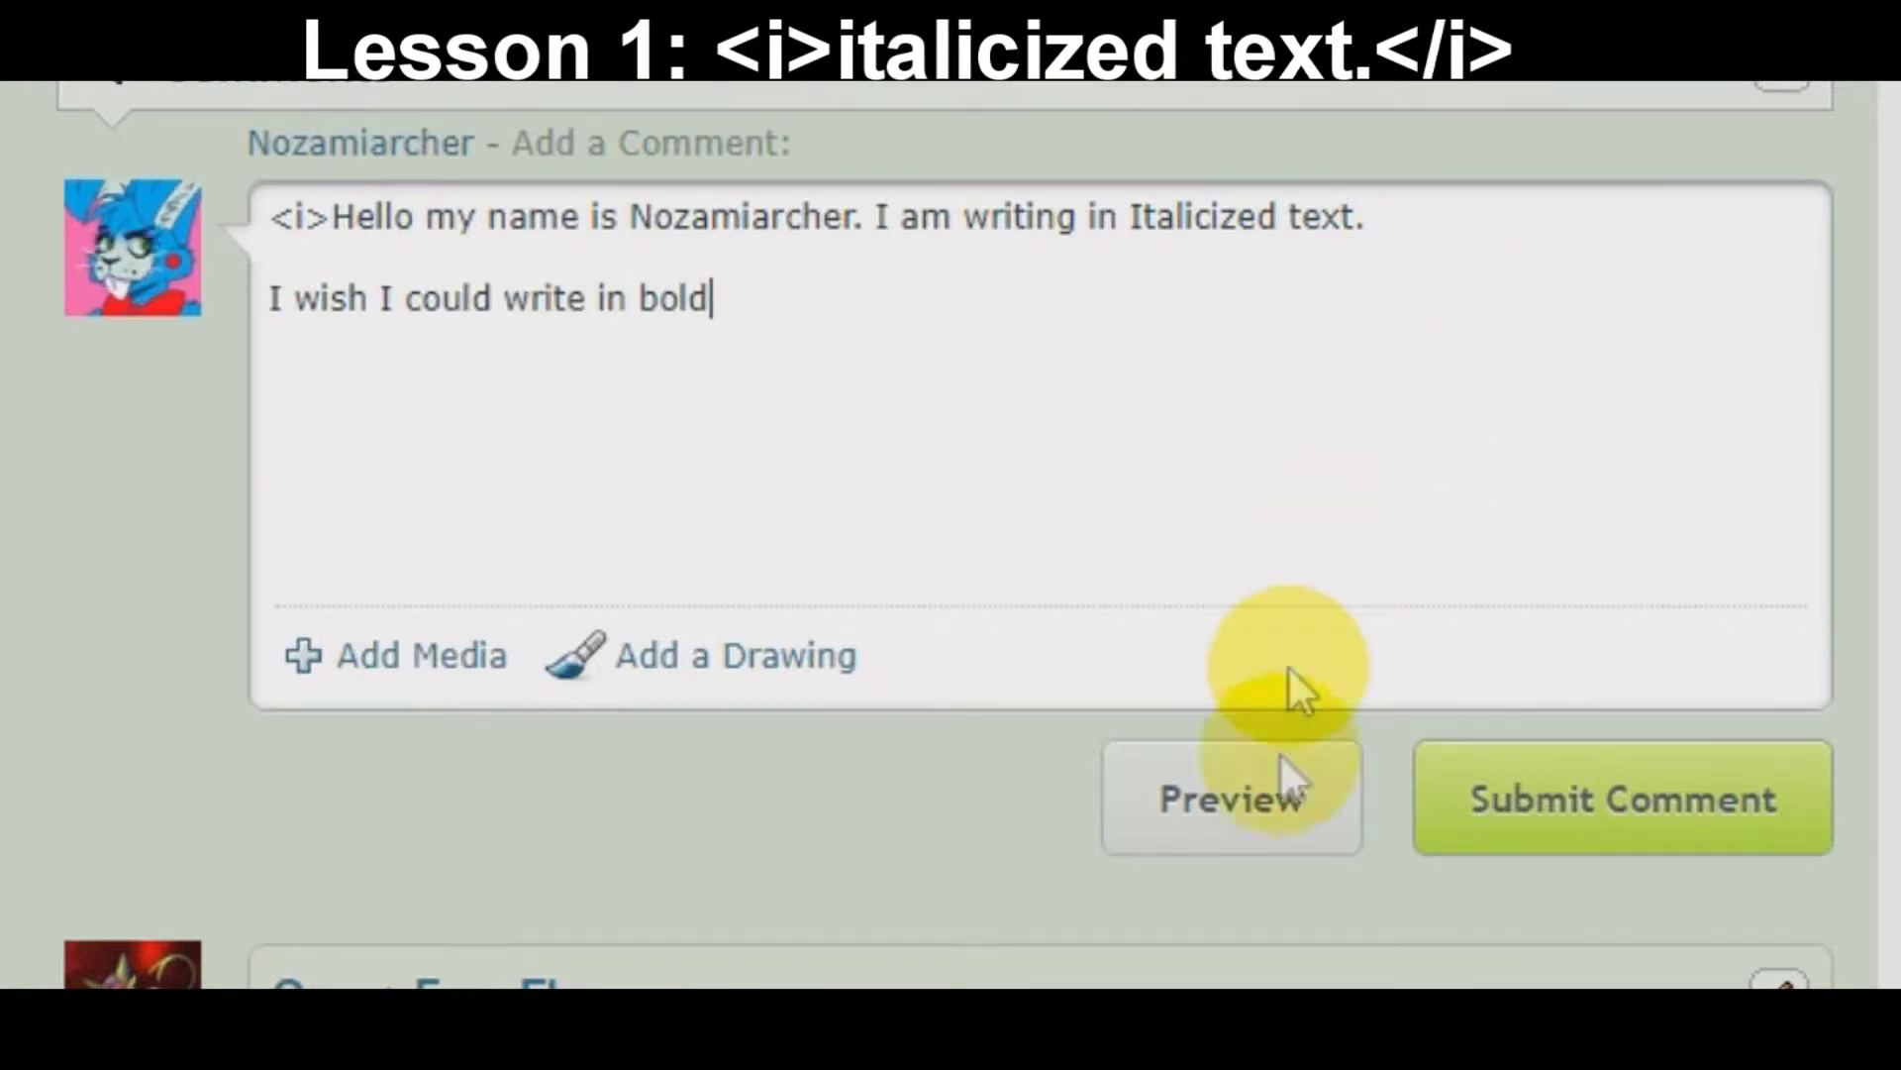
left_click(1285, 834)
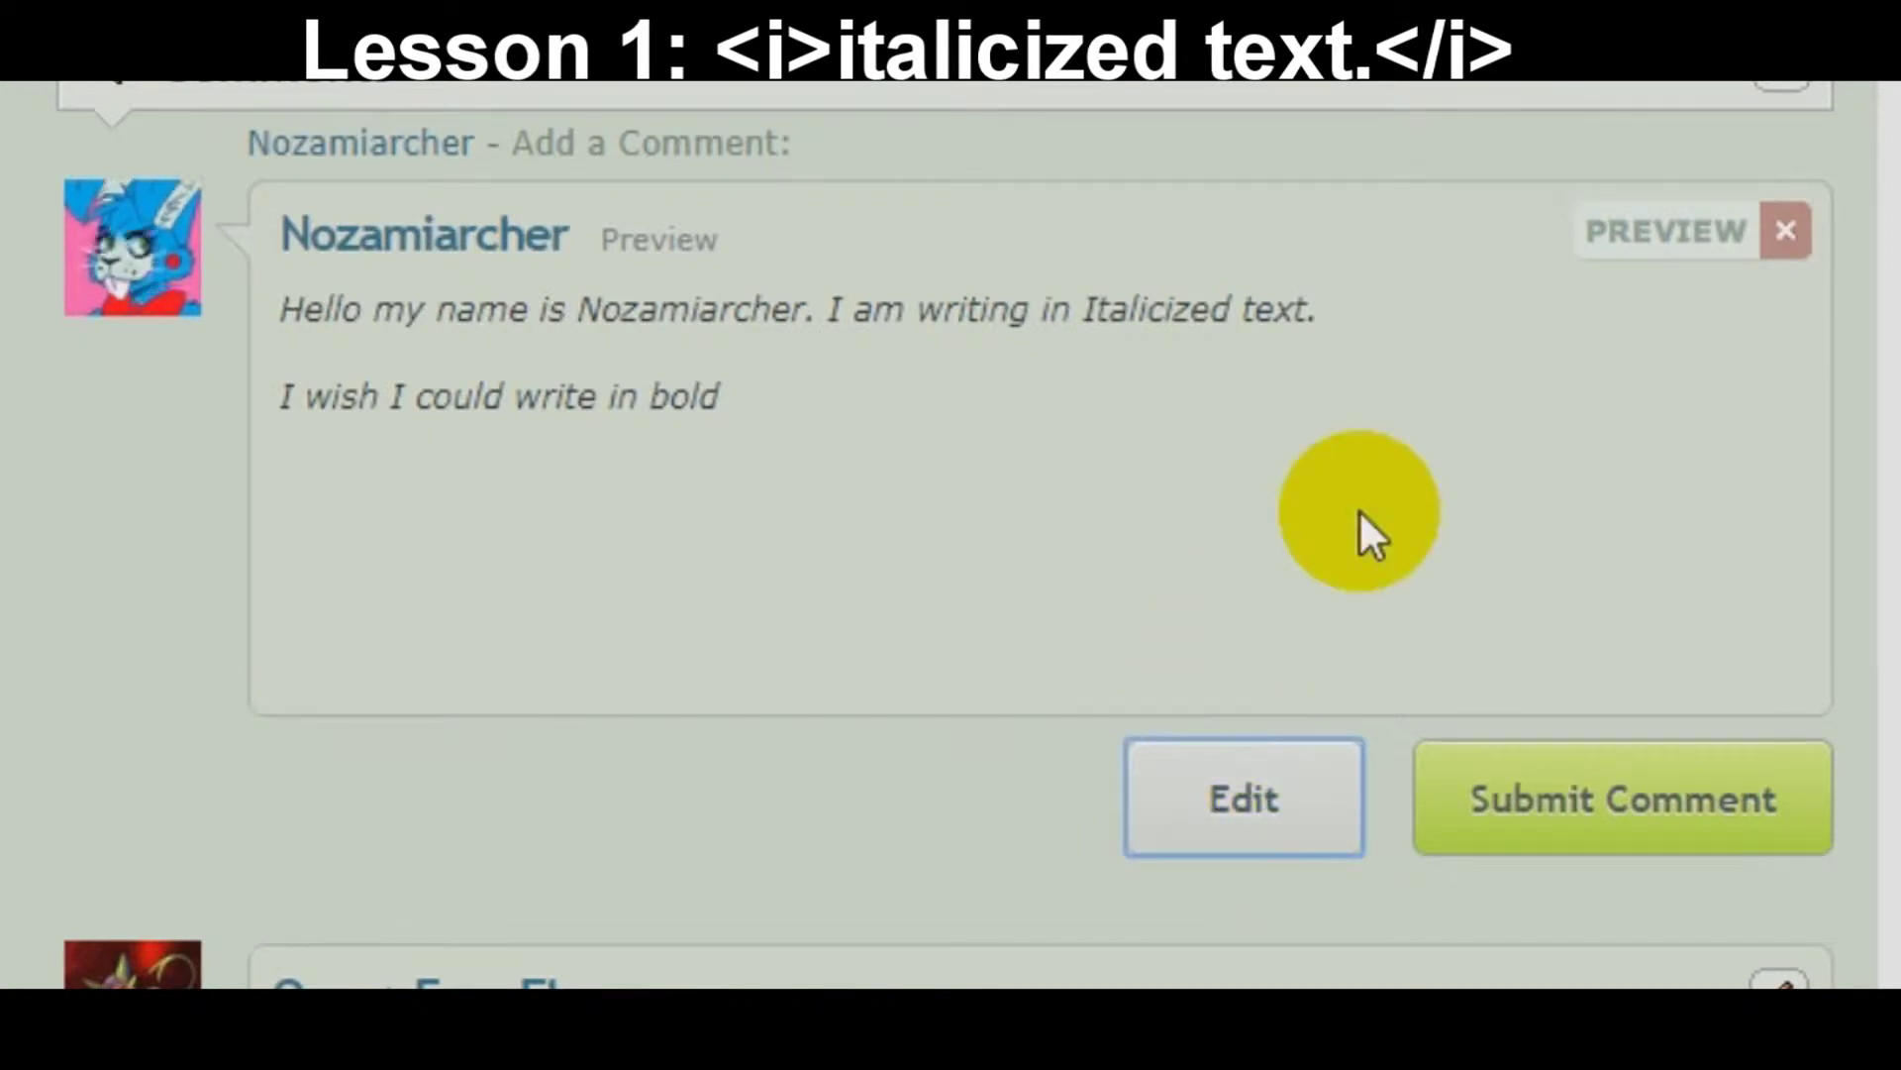
Step: Return to editing, close the italics with </i> right after "Italicized text." and preview the comment
left_click(1243, 800)
left_click_drag(326, 216, 203, 238)
left_click(322, 238)
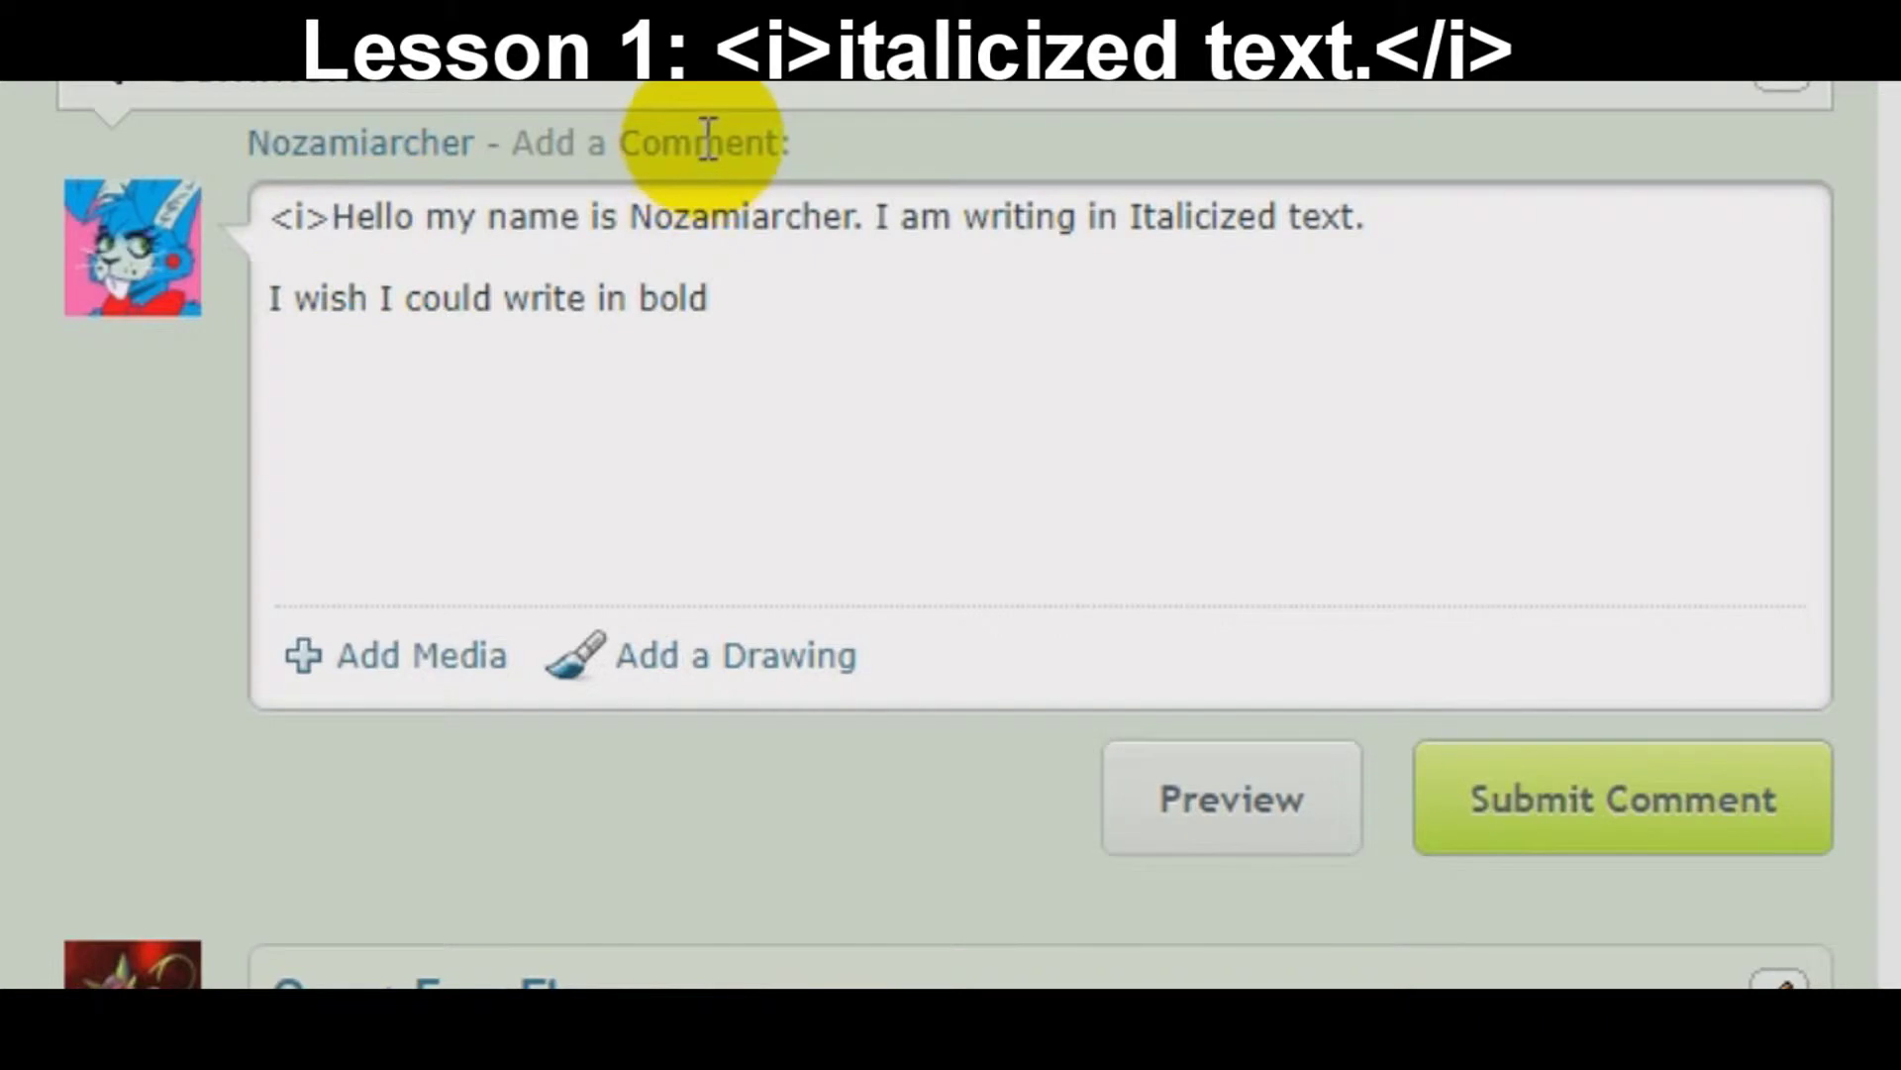
left_click(1490, 229)
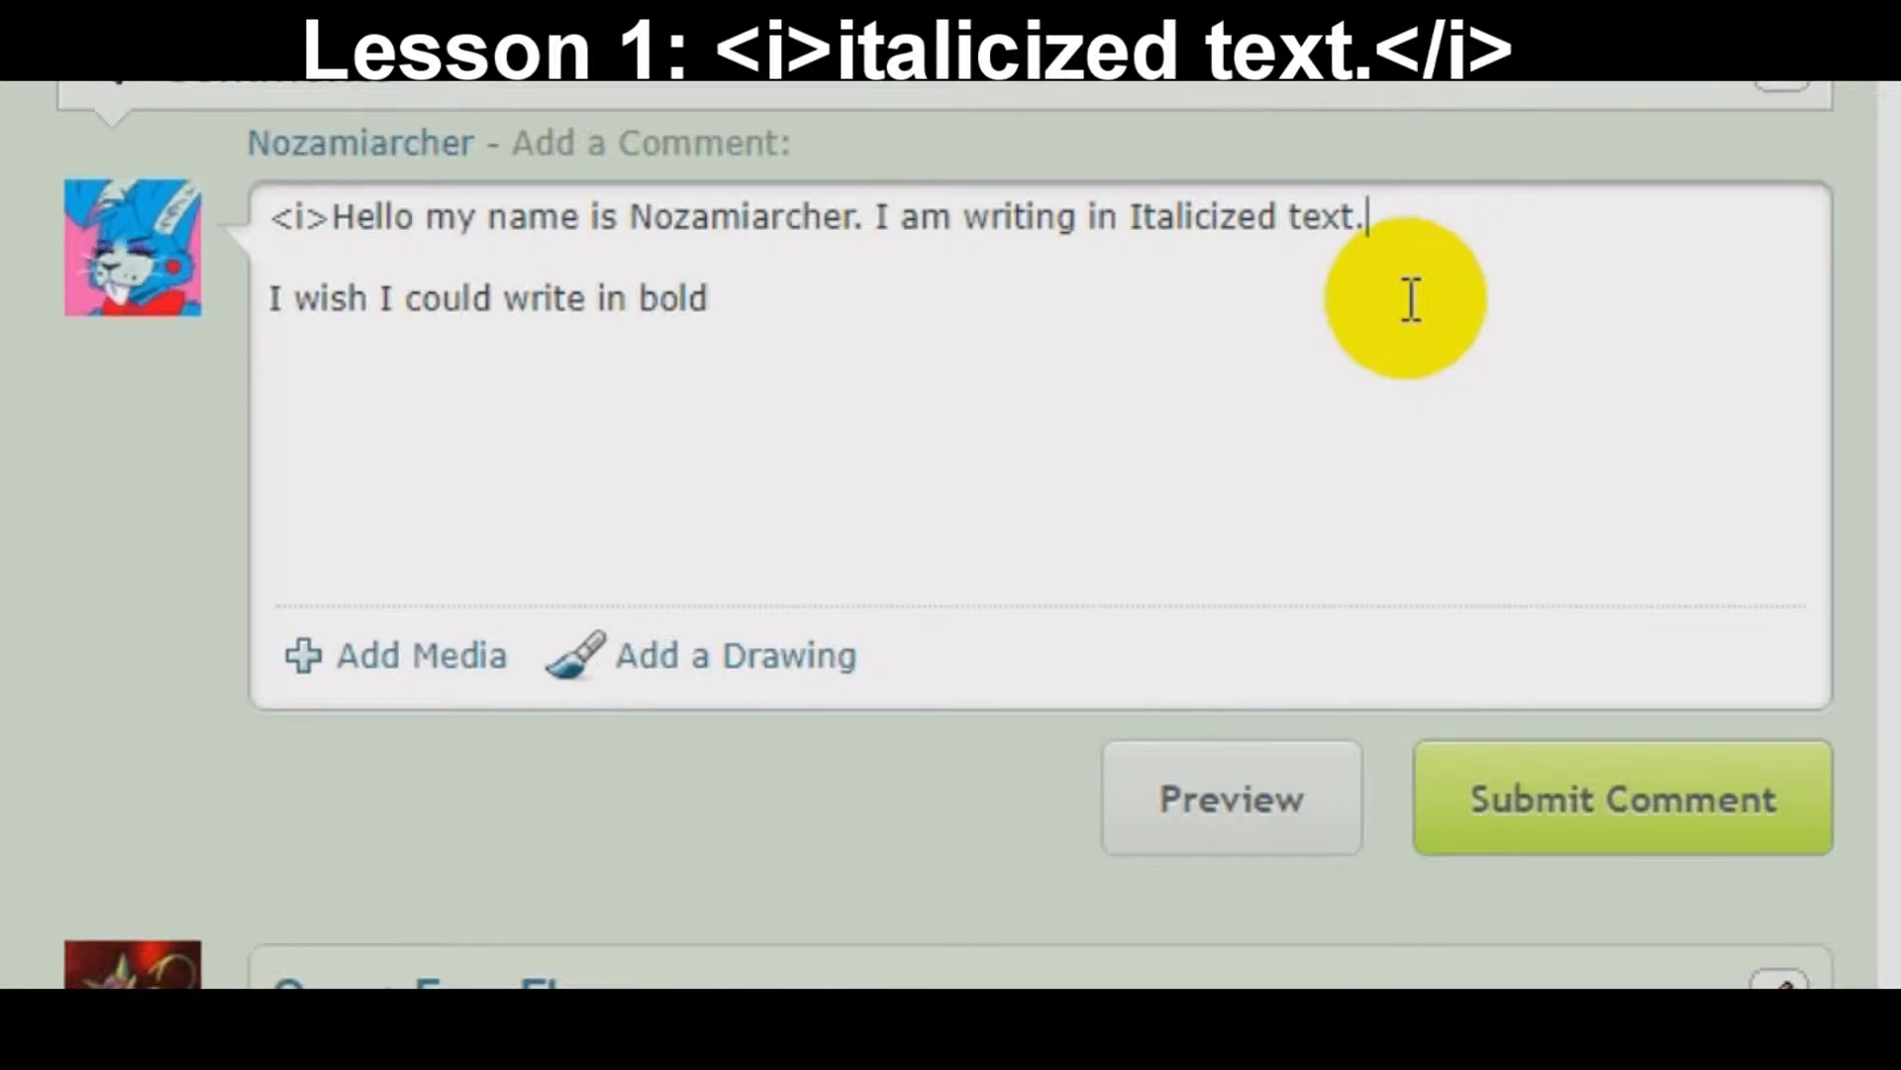
type("</i")
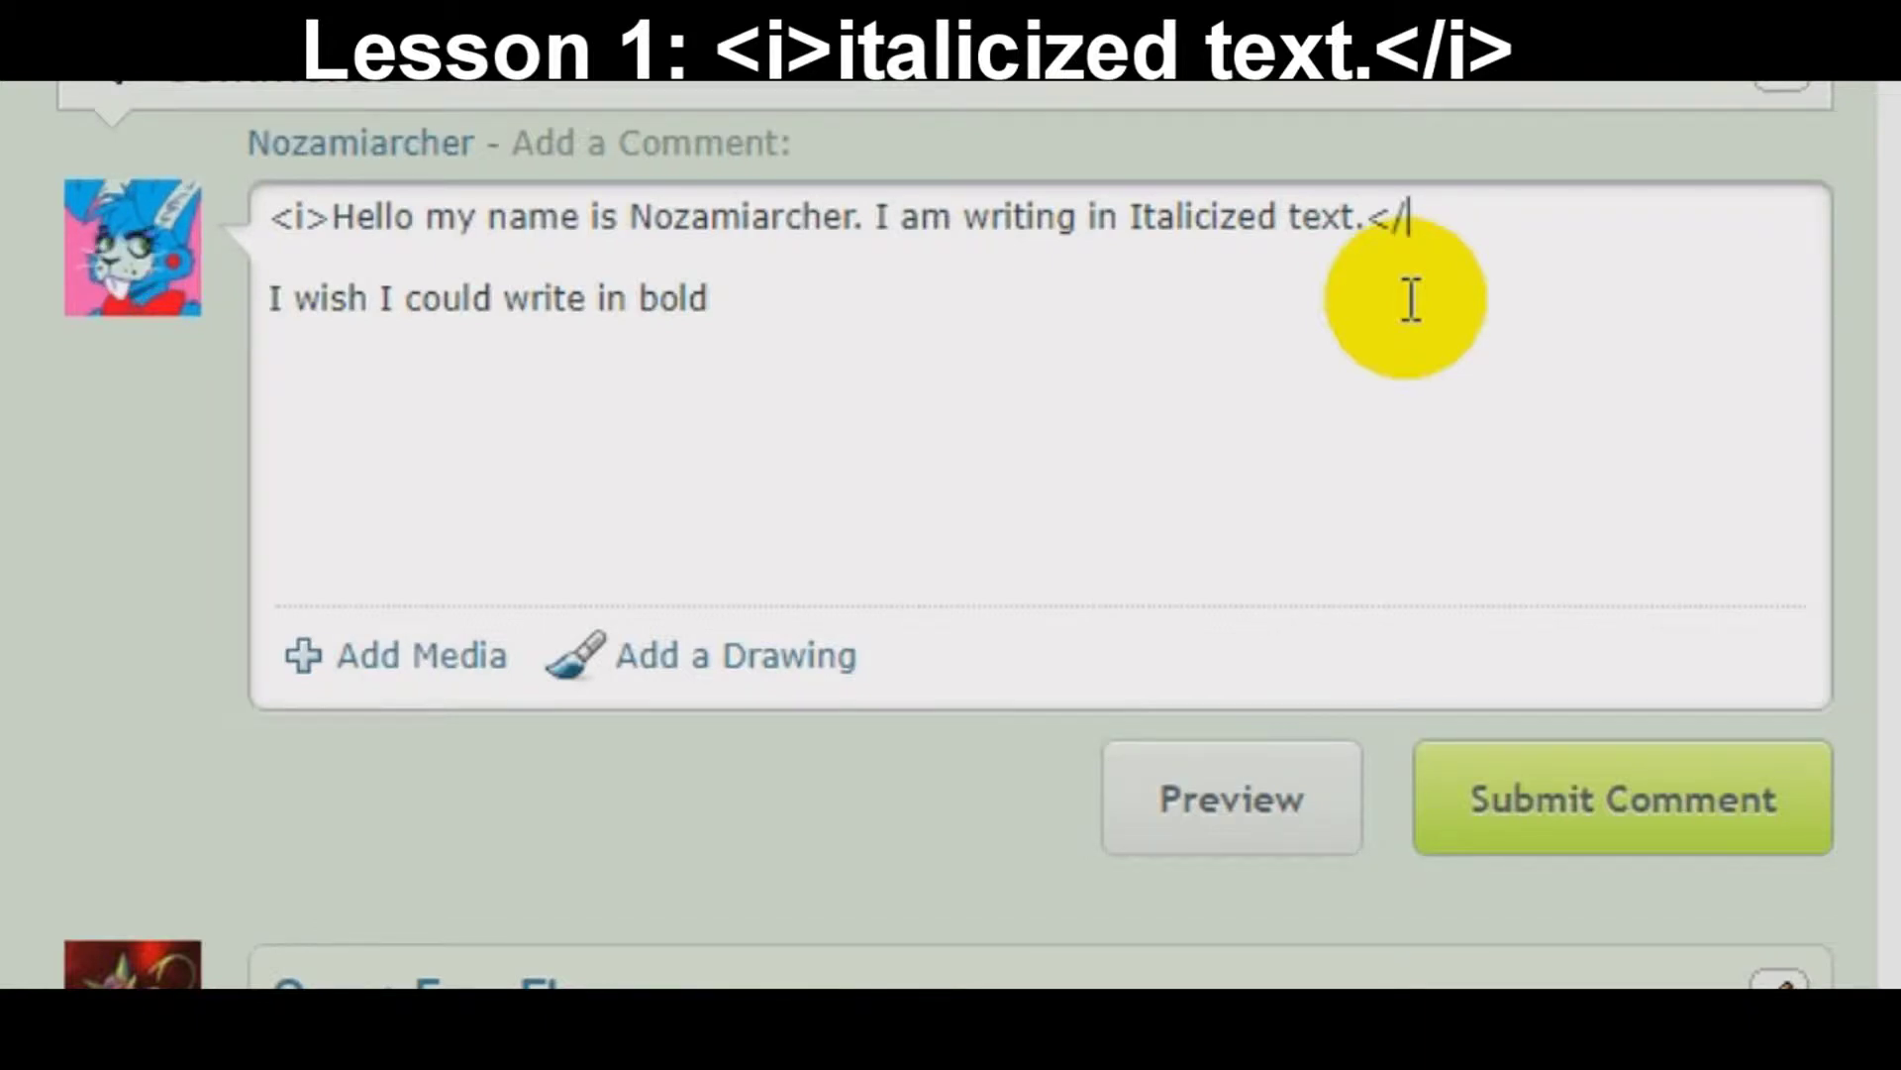
type(">")
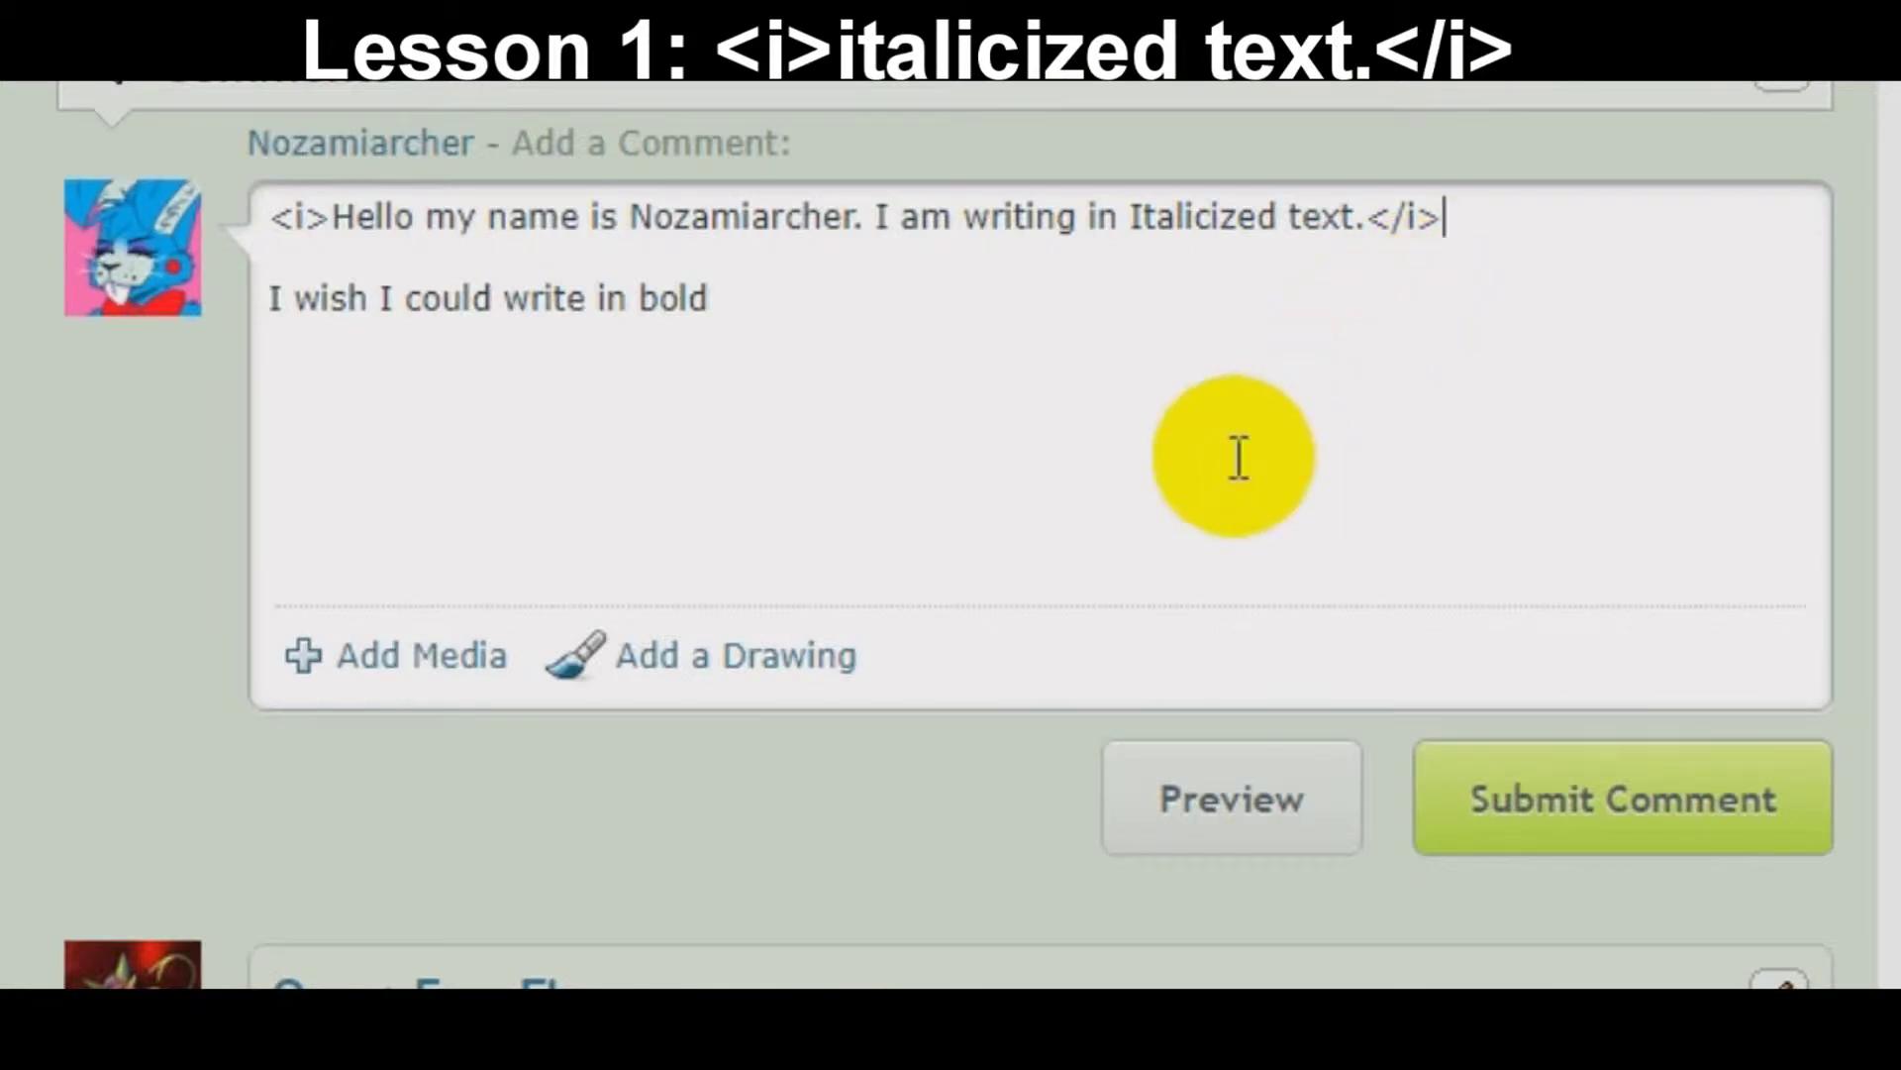
left_click(1210, 822)
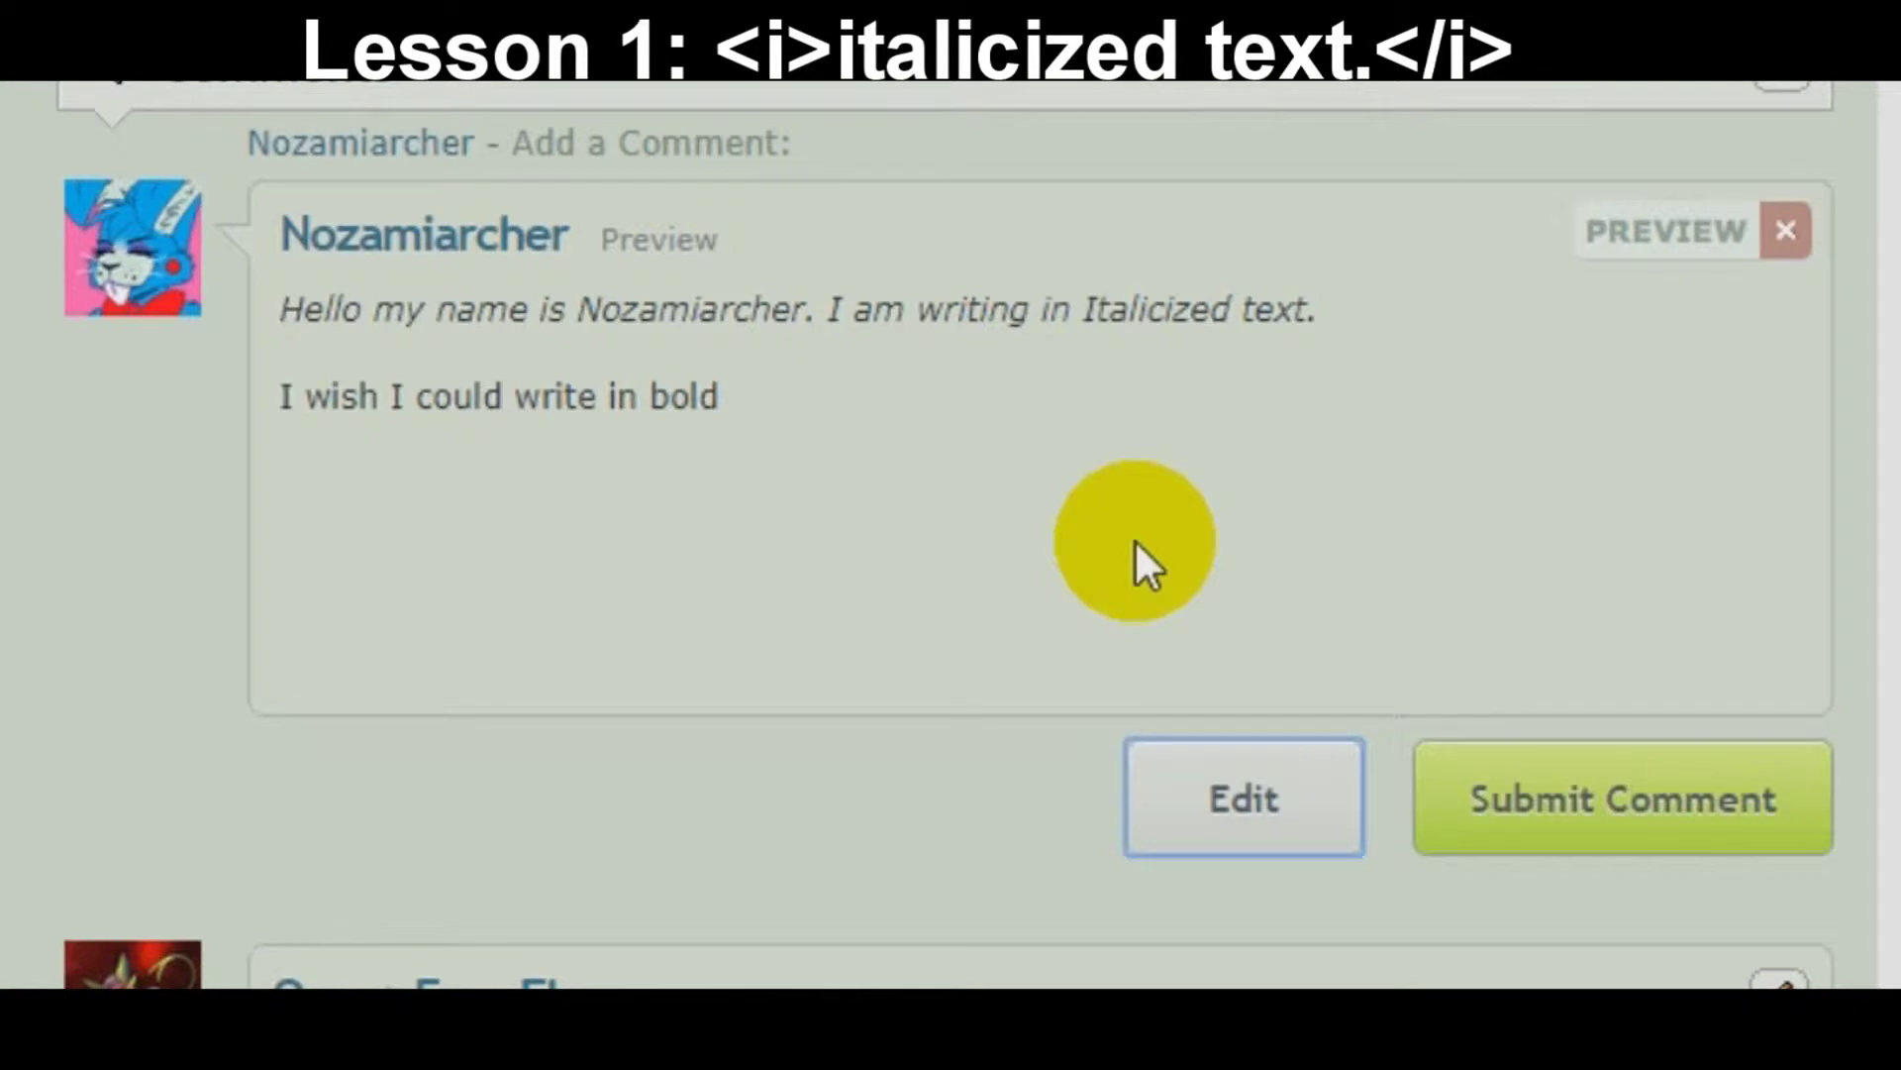
Step: Return to editing, insert an opening <b> tag before "I wish I could write in bold" and preview the comment
left_click(1228, 804)
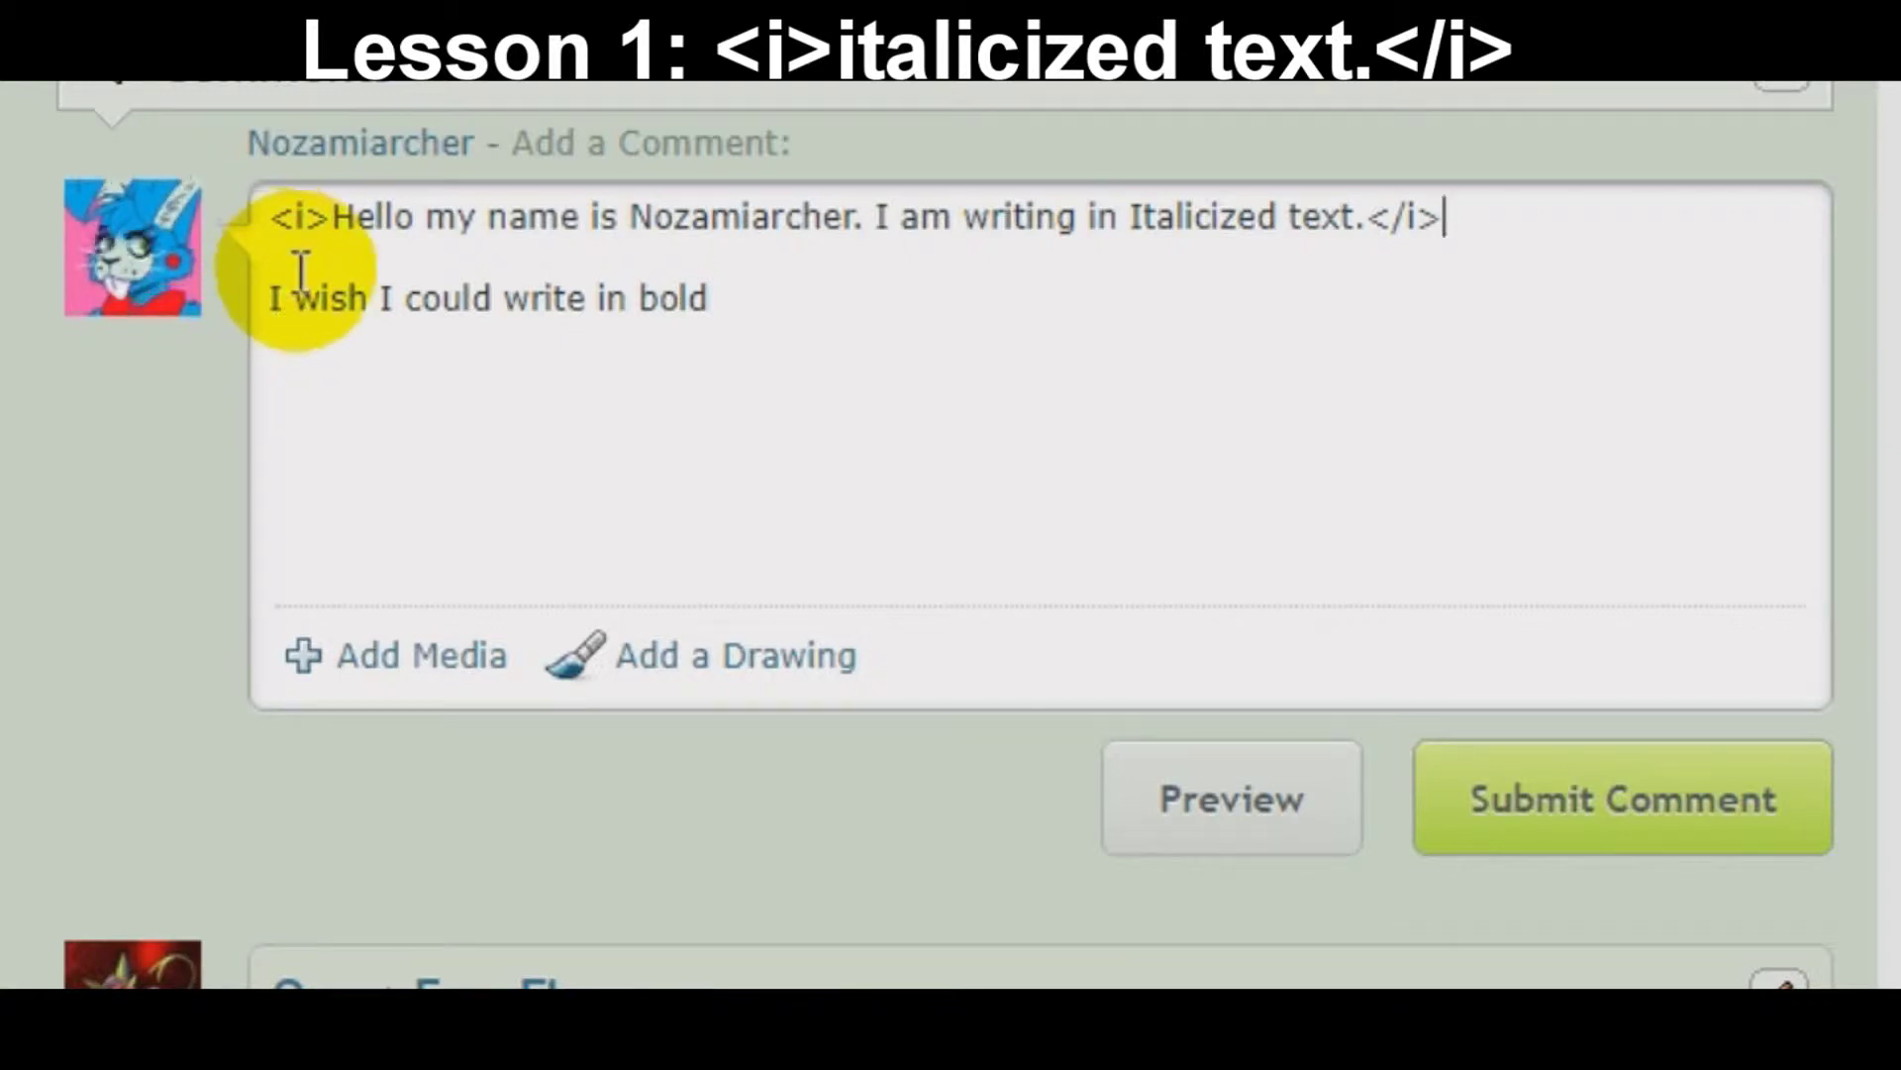
left_click(276, 303)
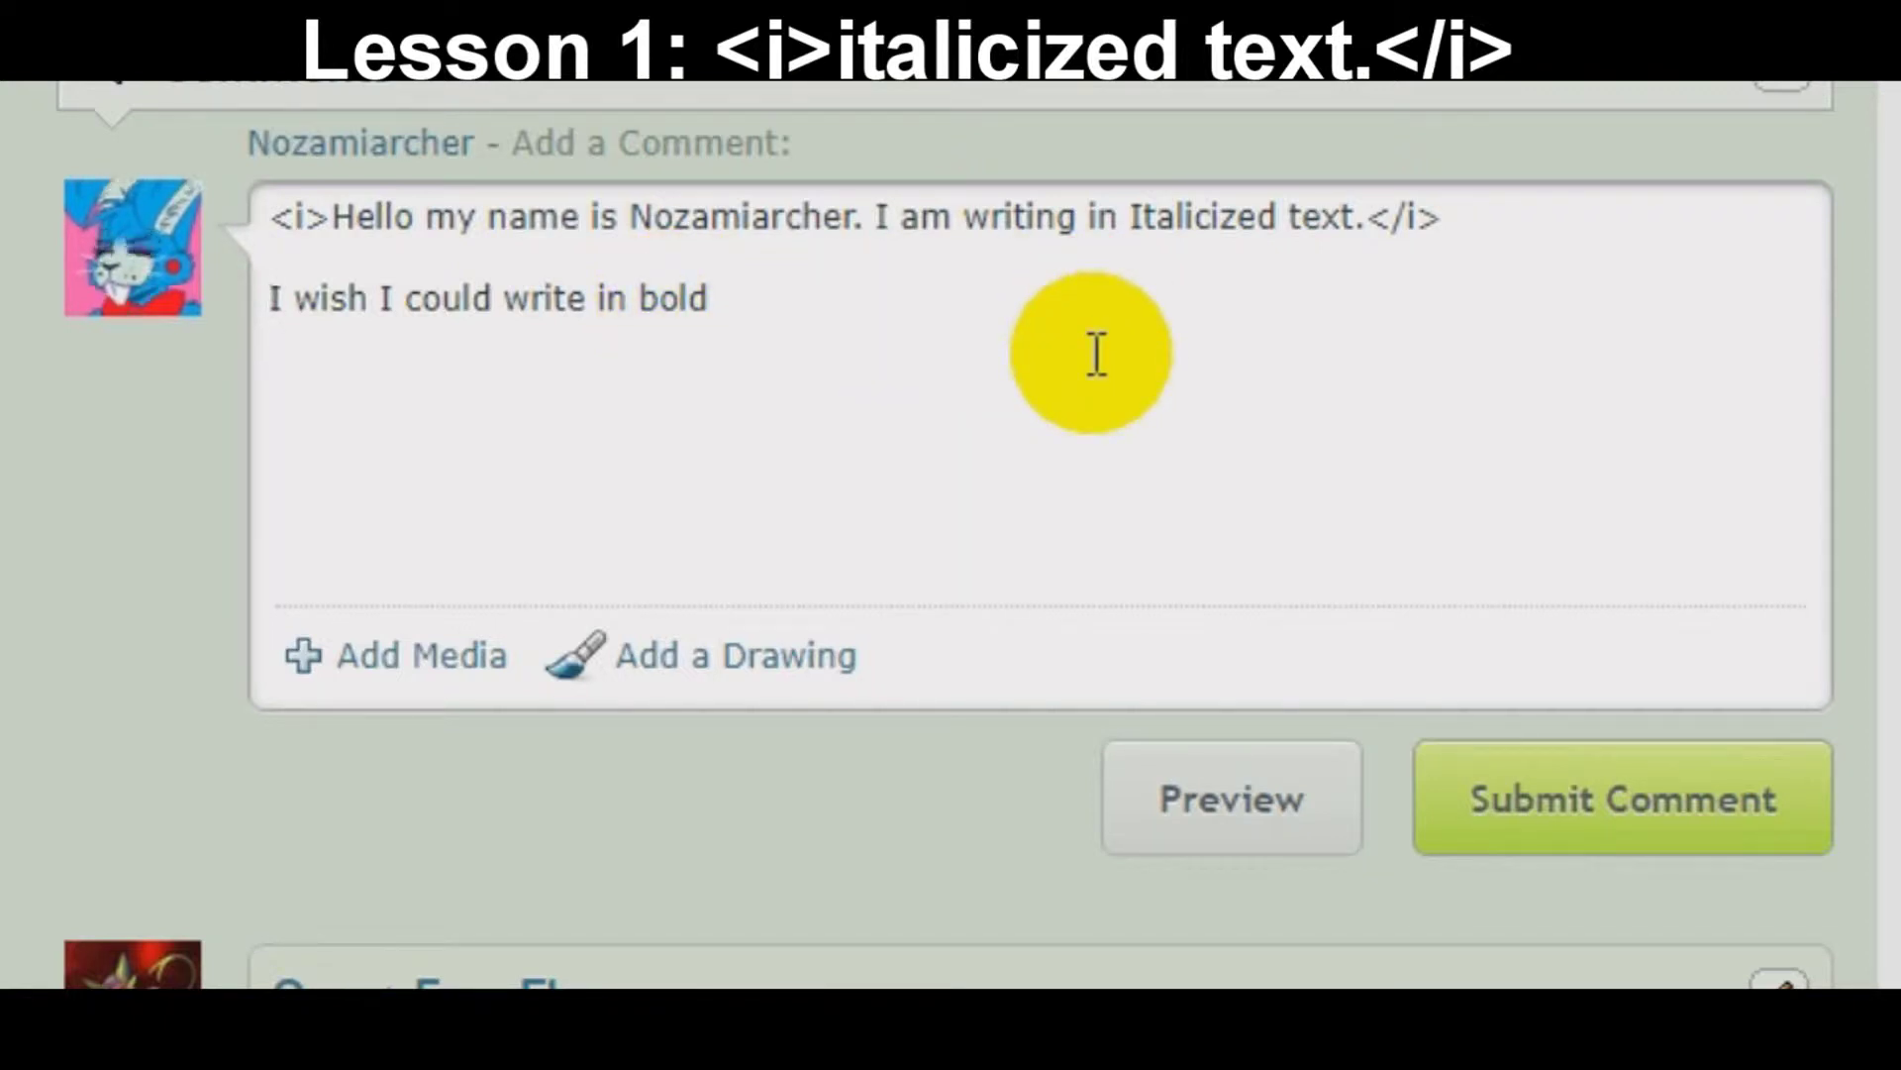
type("<>")
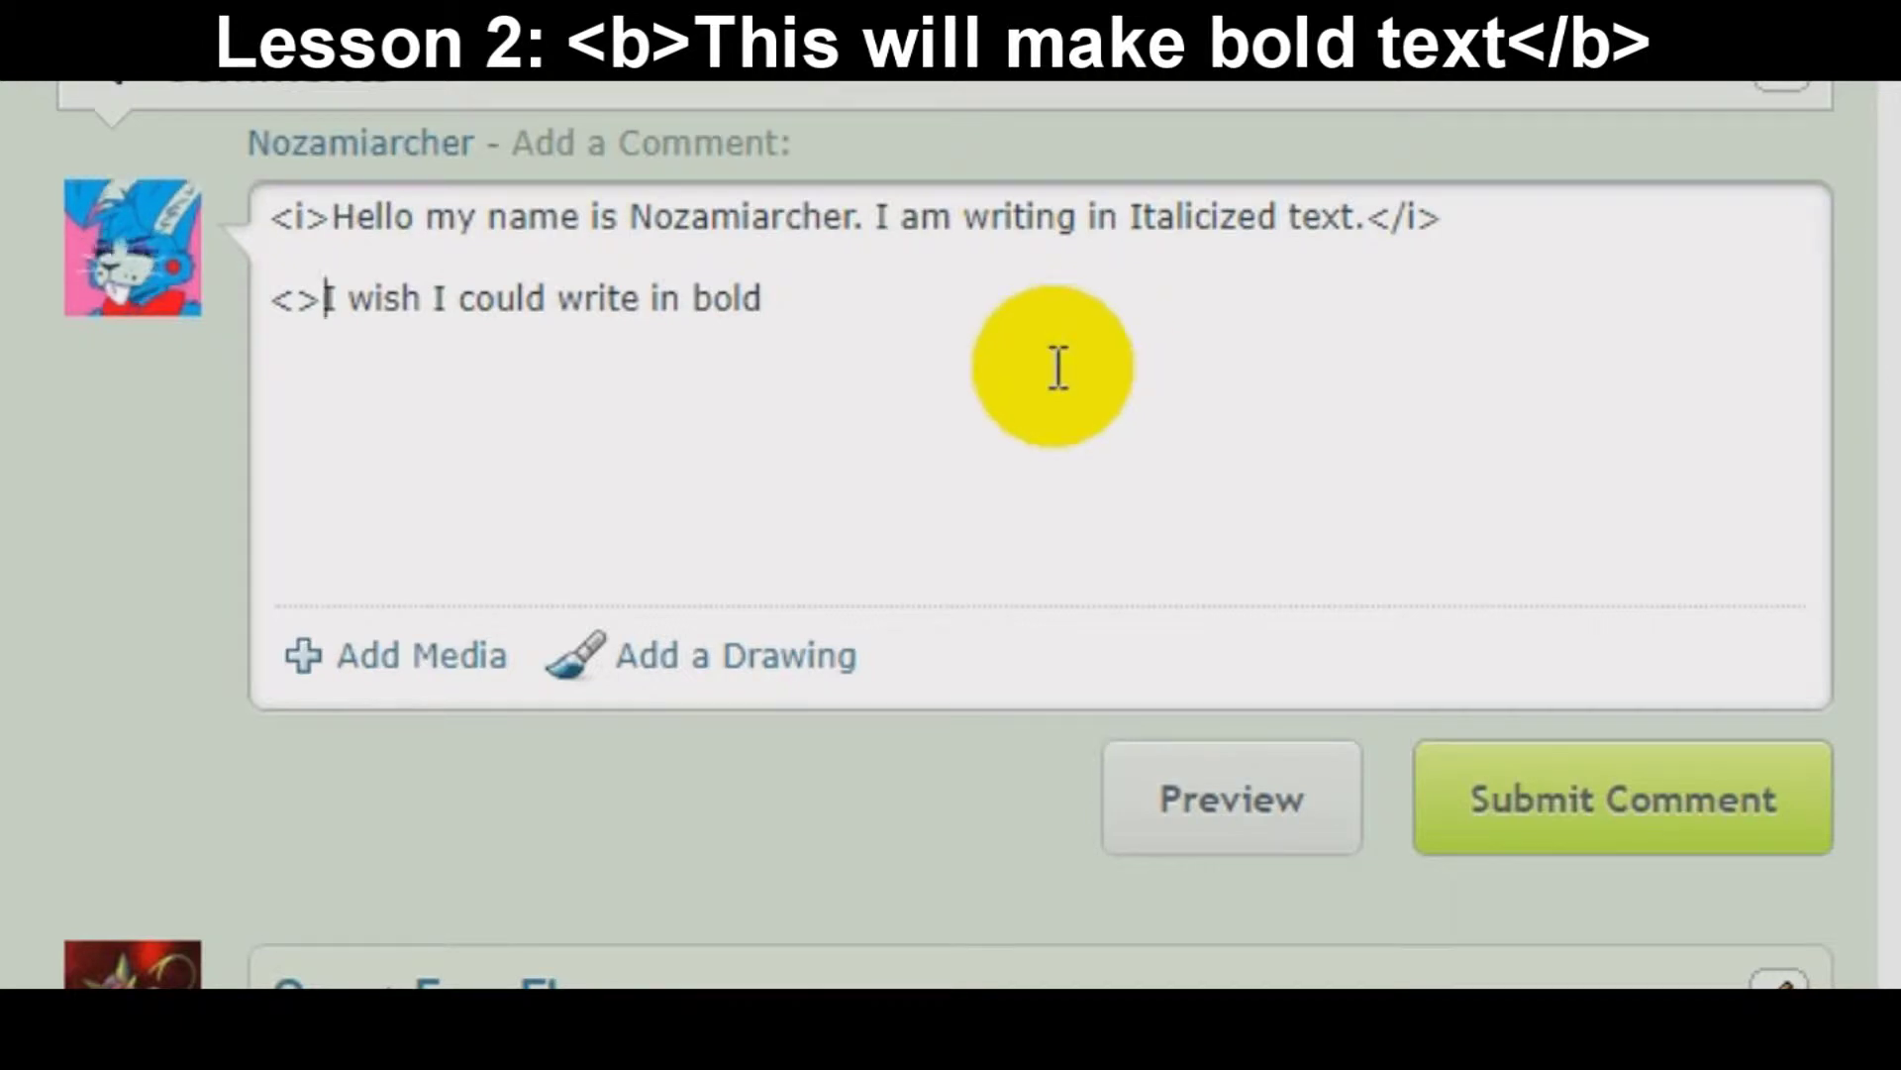
key("Left")
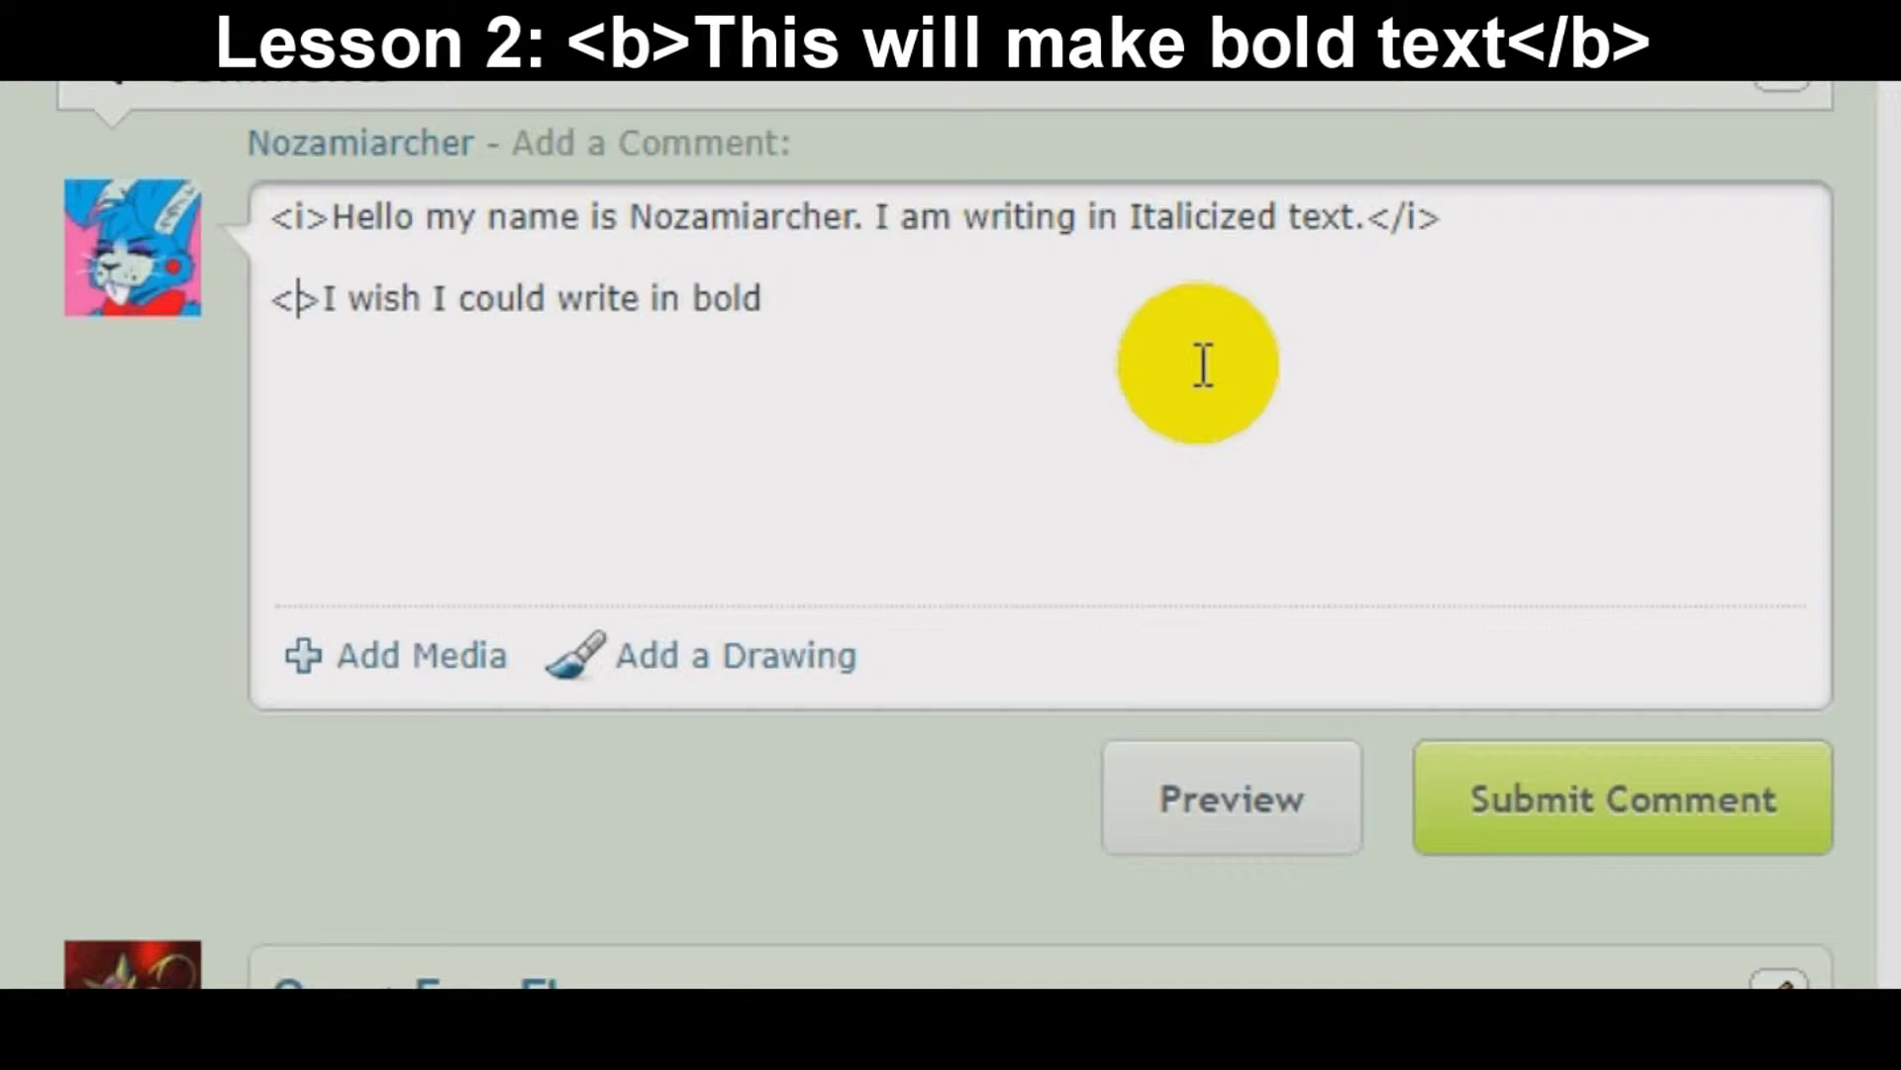
type("b")
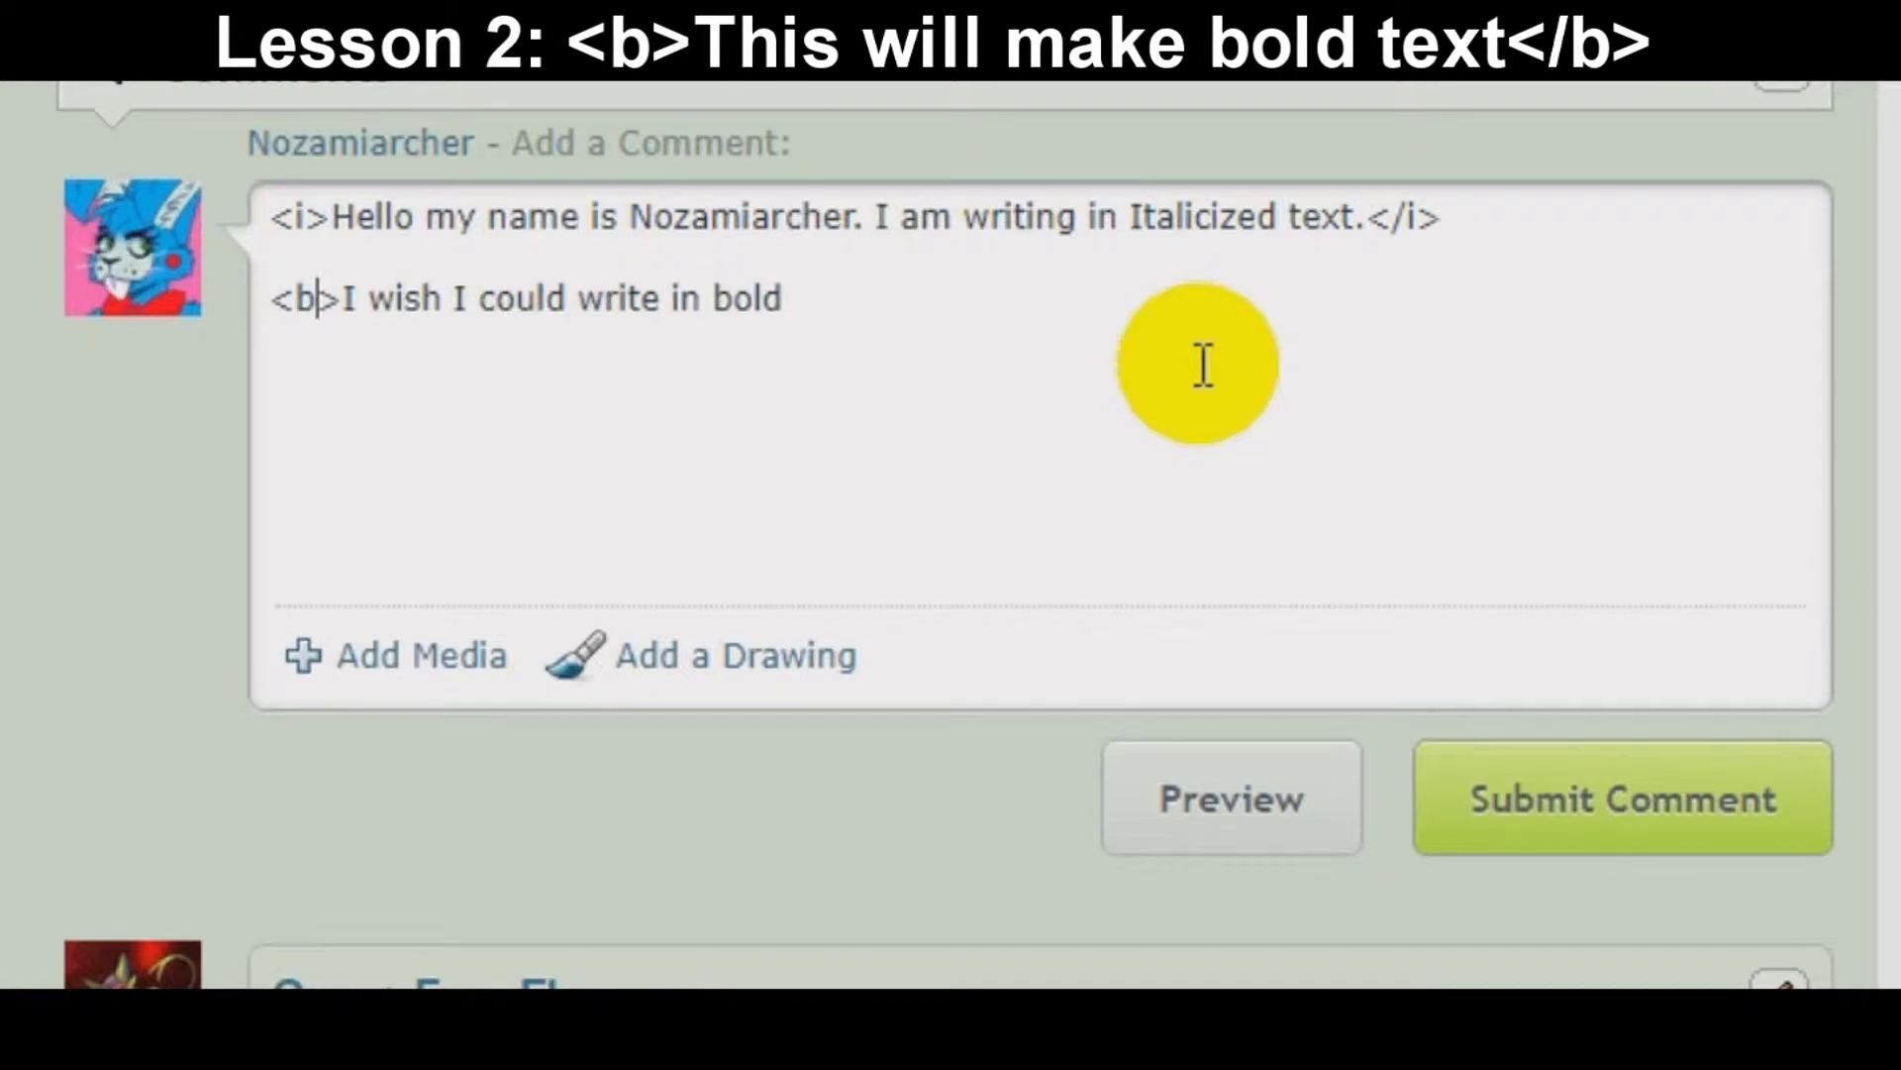
left_click(1243, 847)
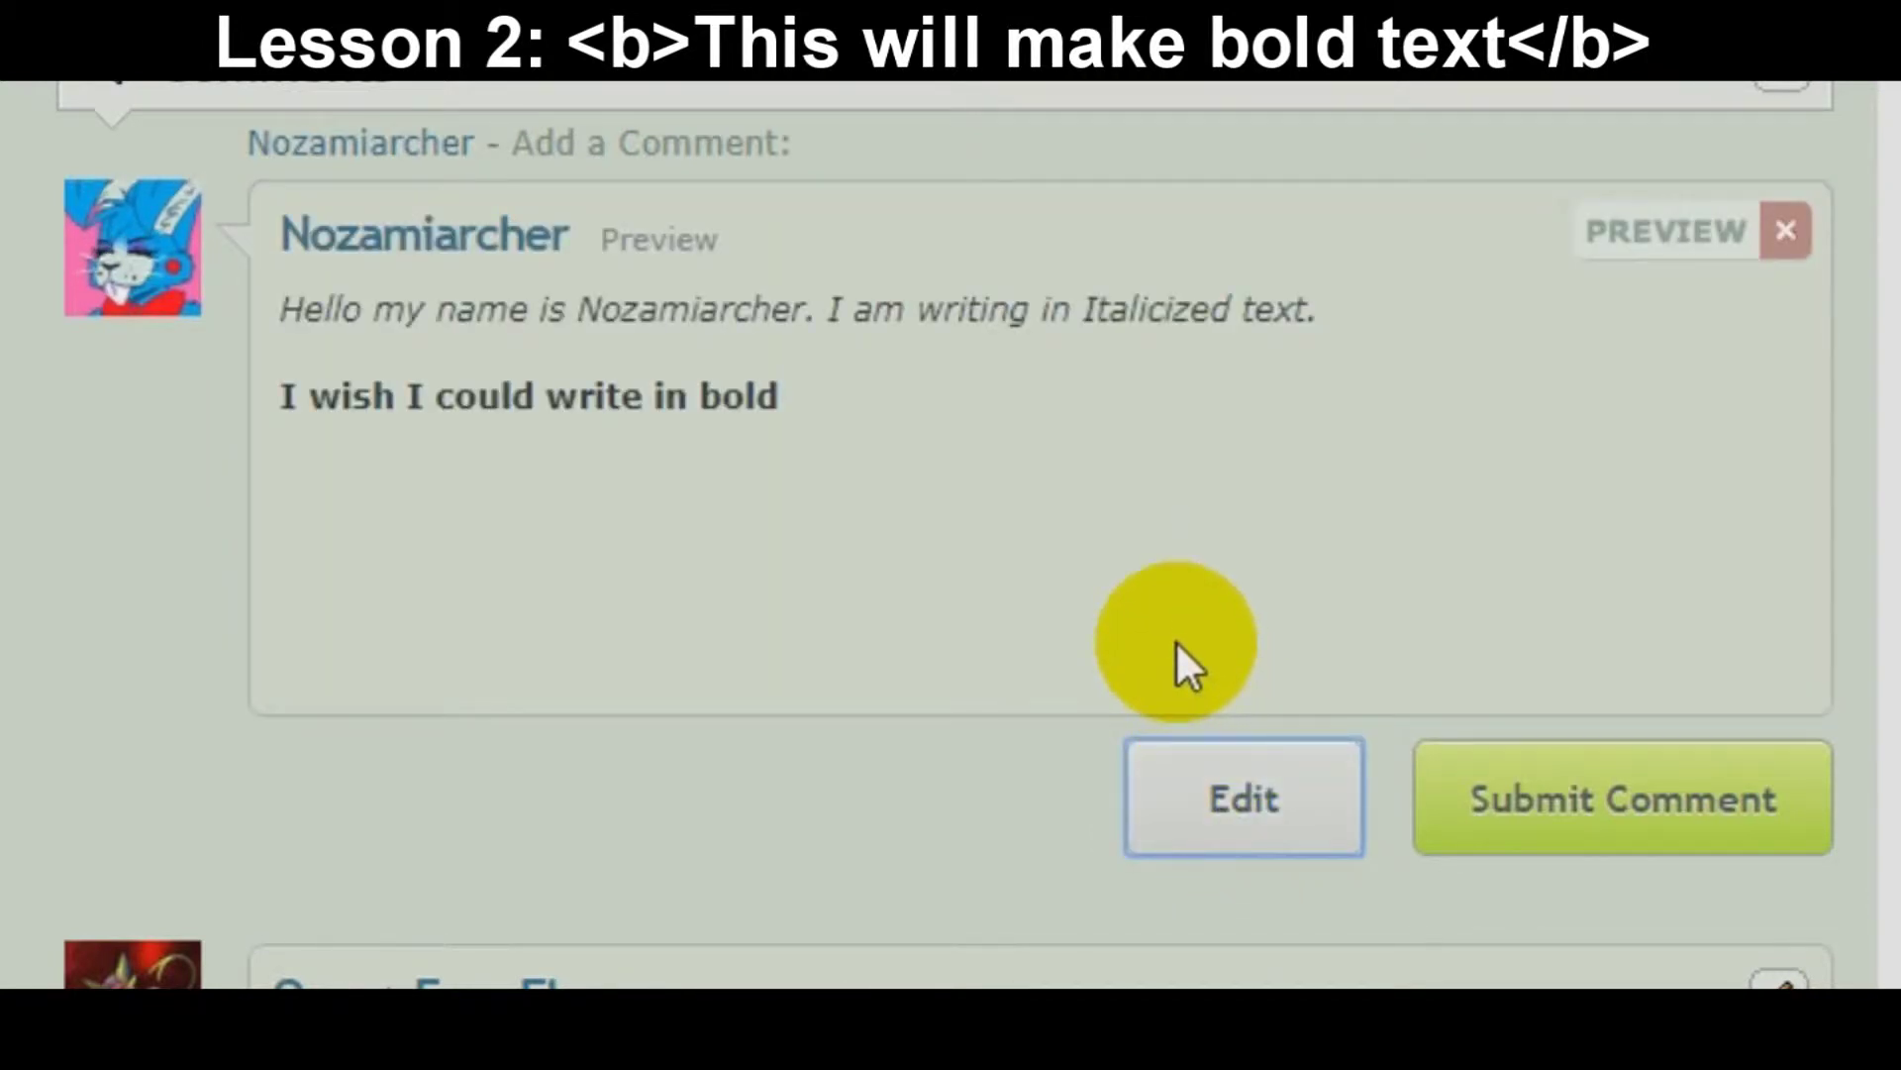
Step: Return to editing, close the bold sentence with </b> right after "bold" and preview the comment
left_click(1178, 807)
left_click(1056, 371)
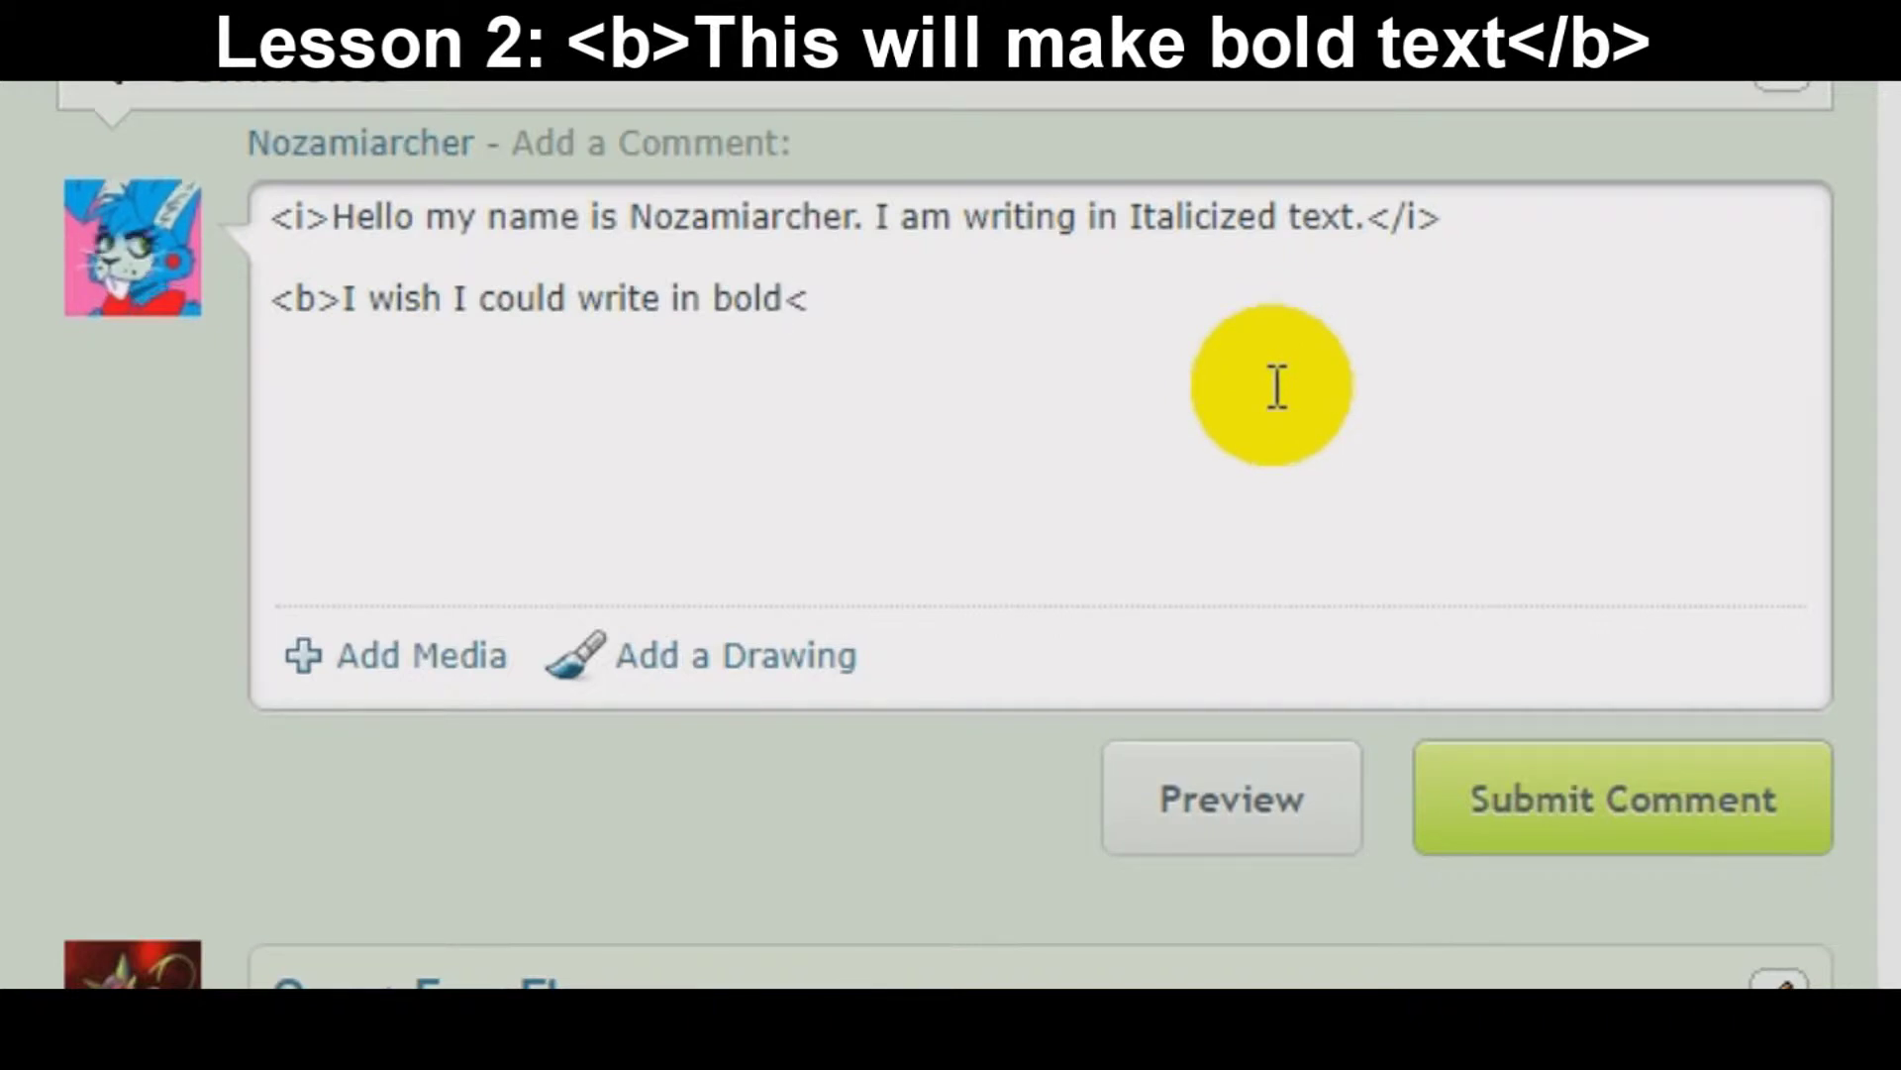
type("b")
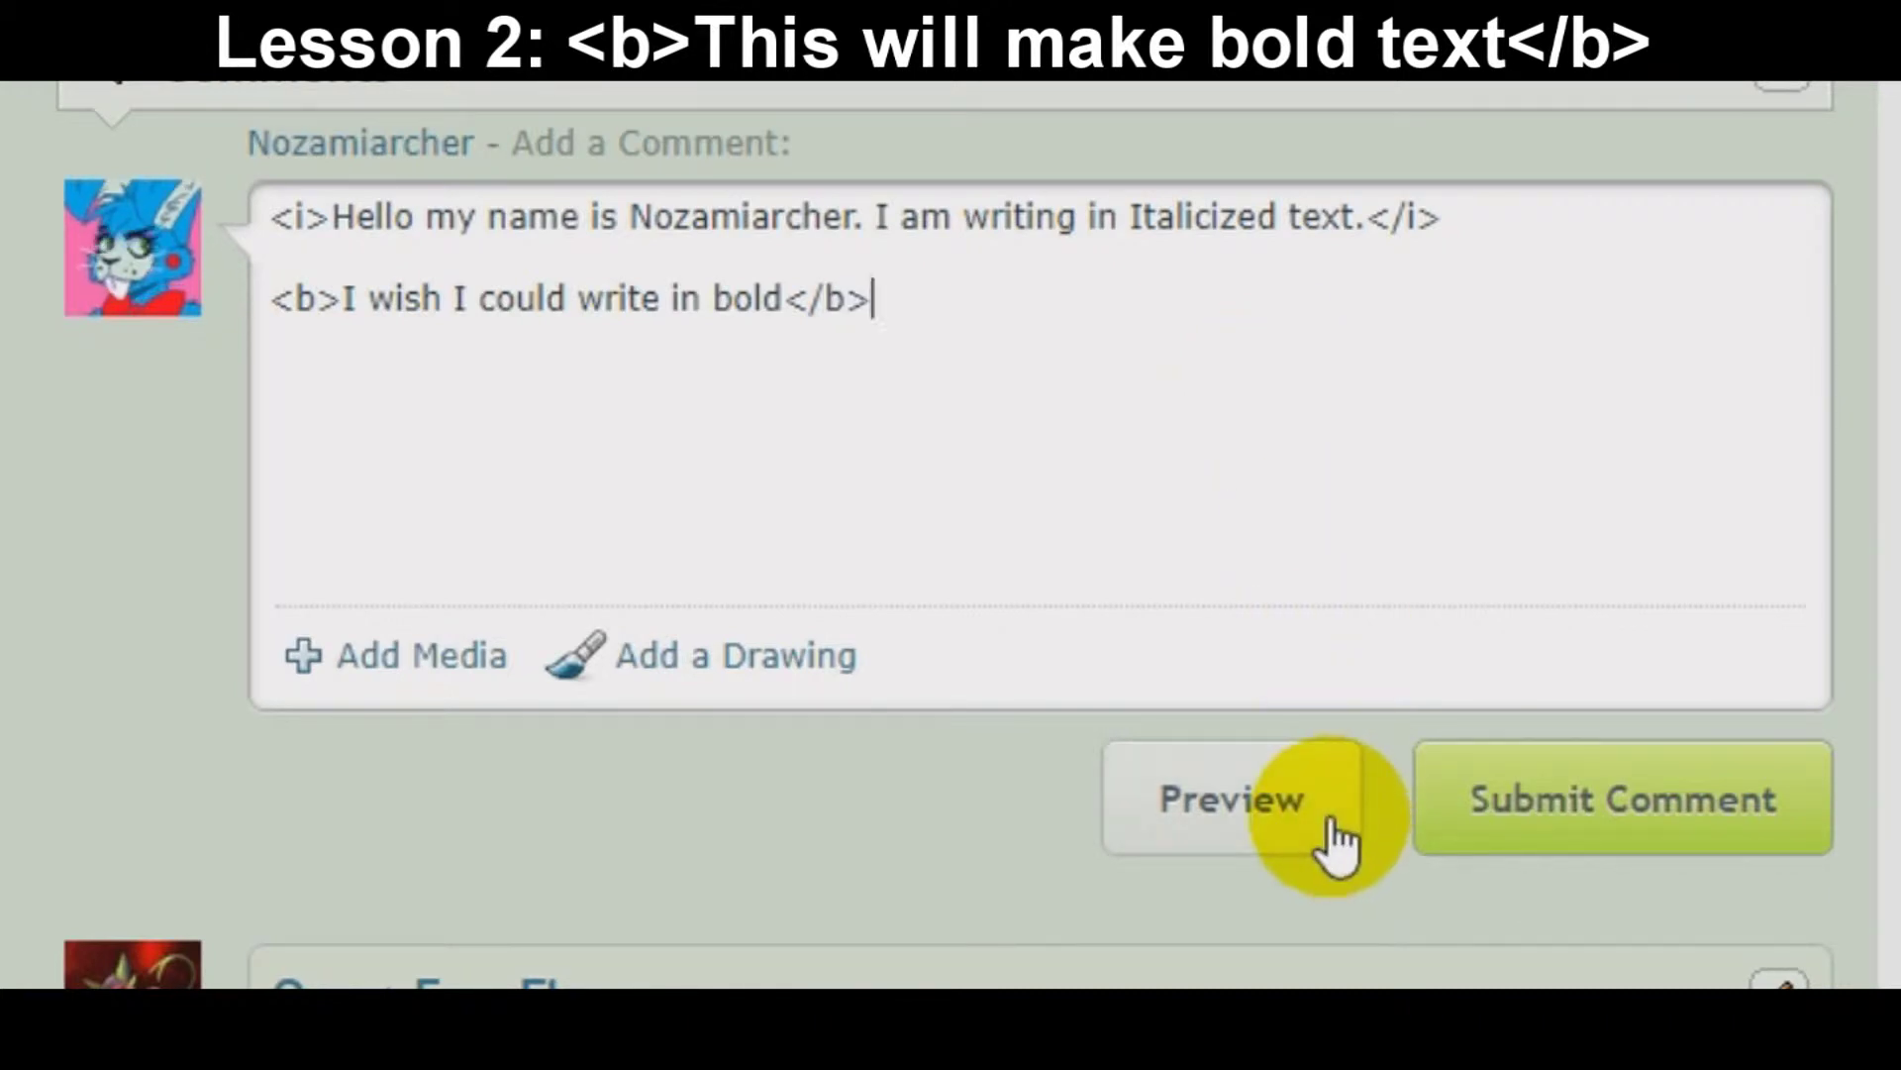
left_click(1333, 837)
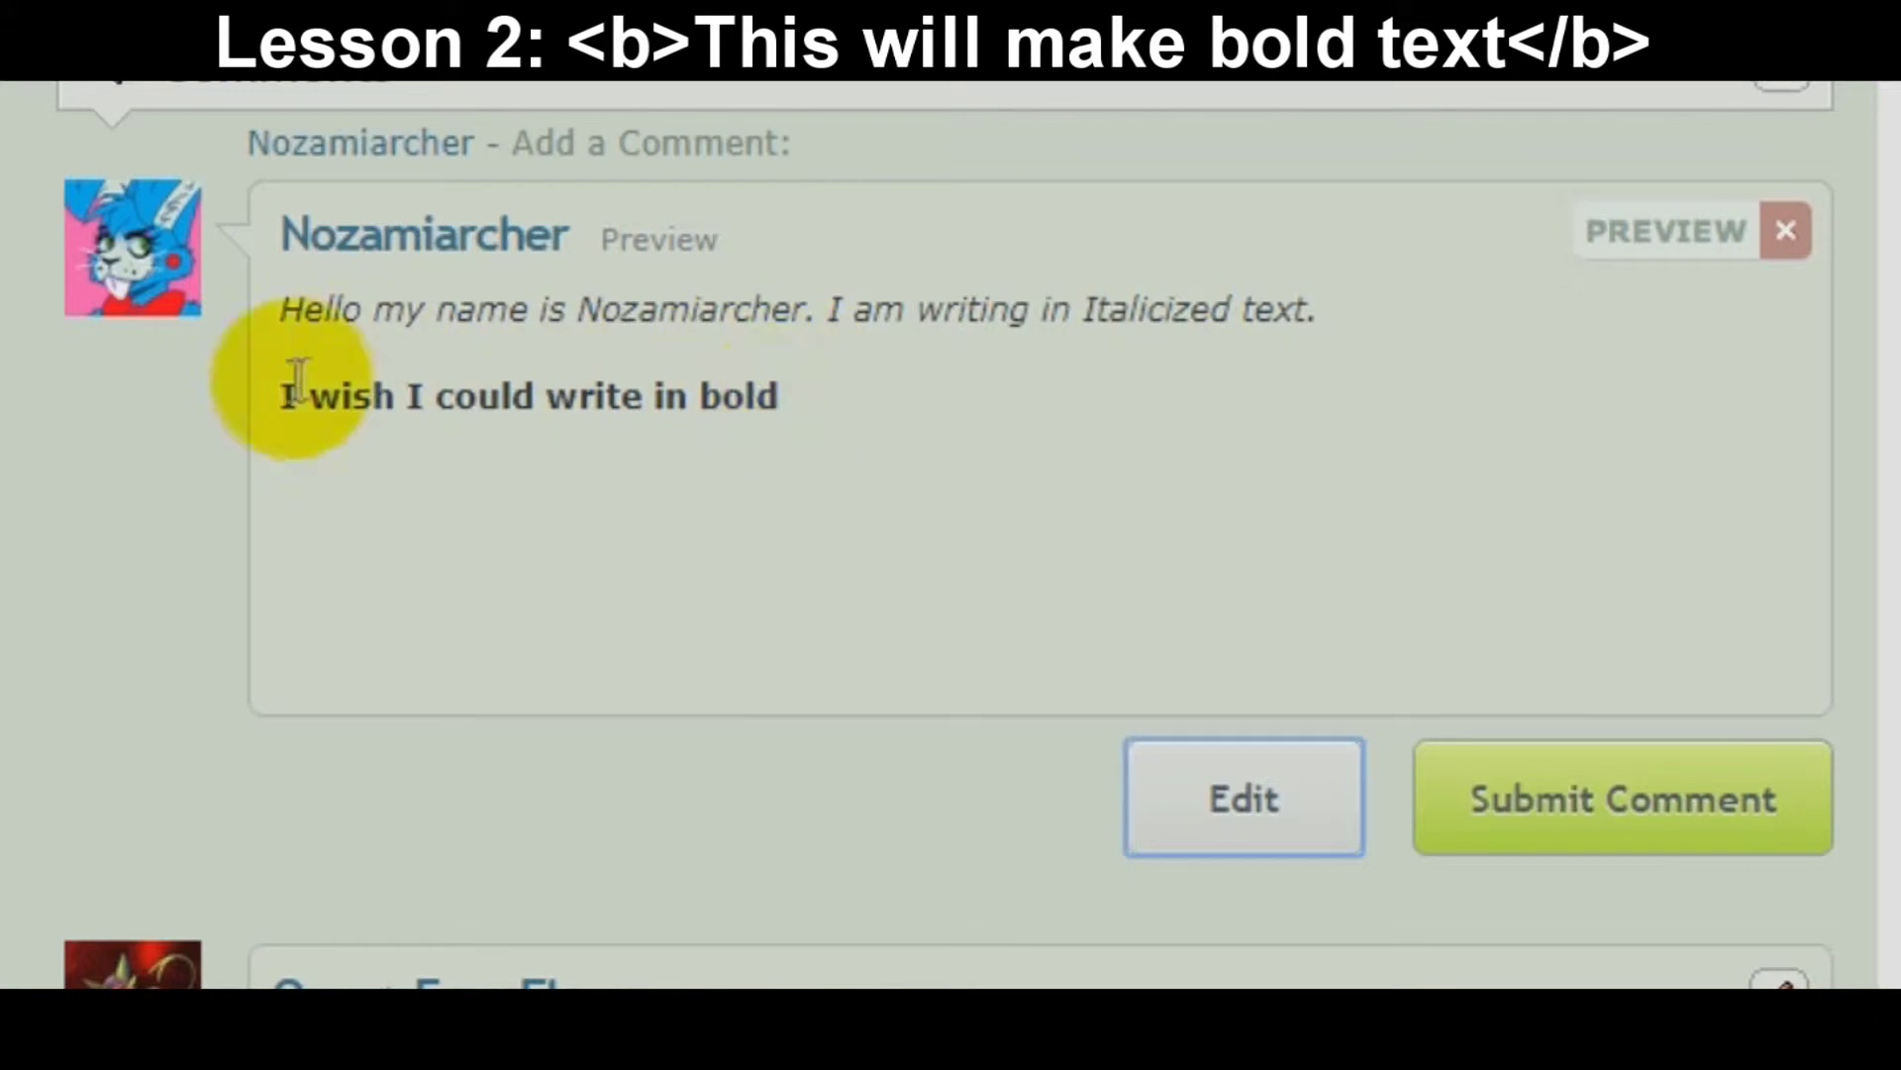
Step: Return to editing and add "This is a underlined text" as a separate paragraph after a blank line
left_click(1204, 778)
left_click(1002, 304)
key("Return")
key("Return")
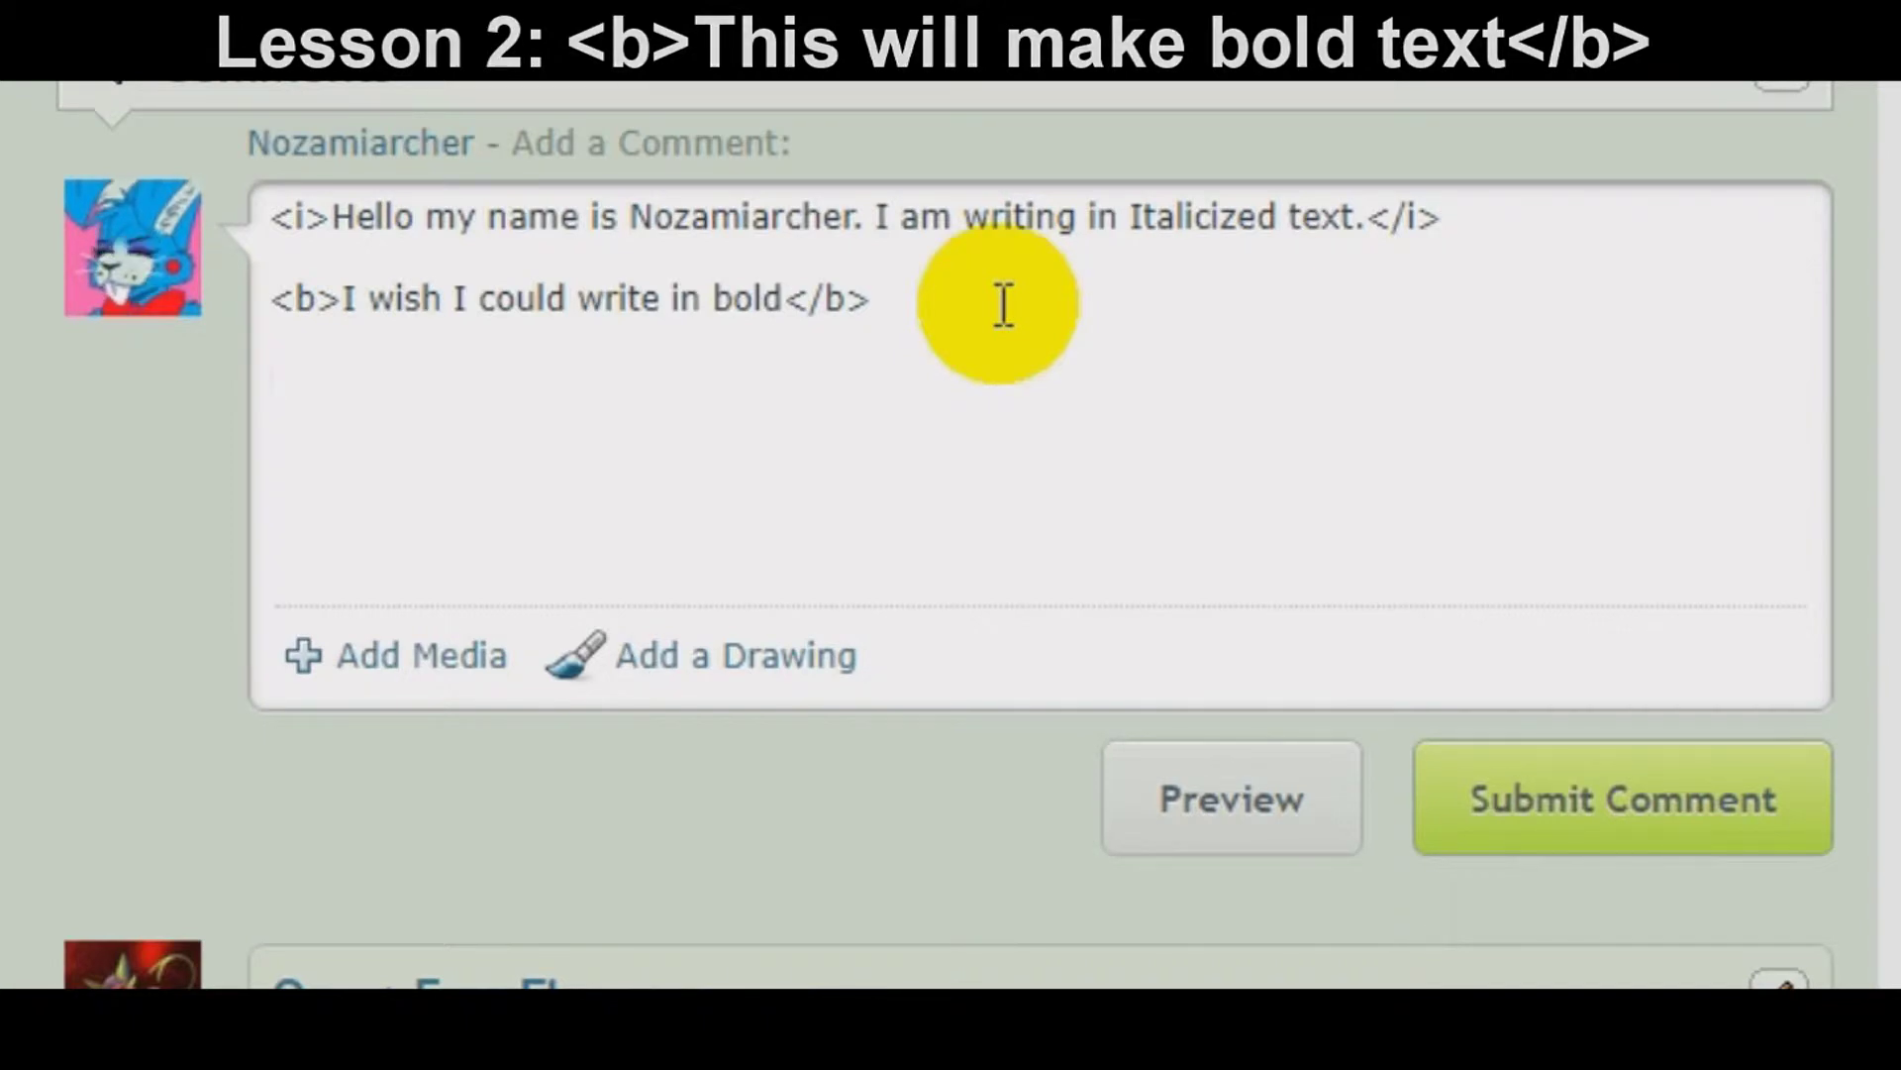
type("This is a u")
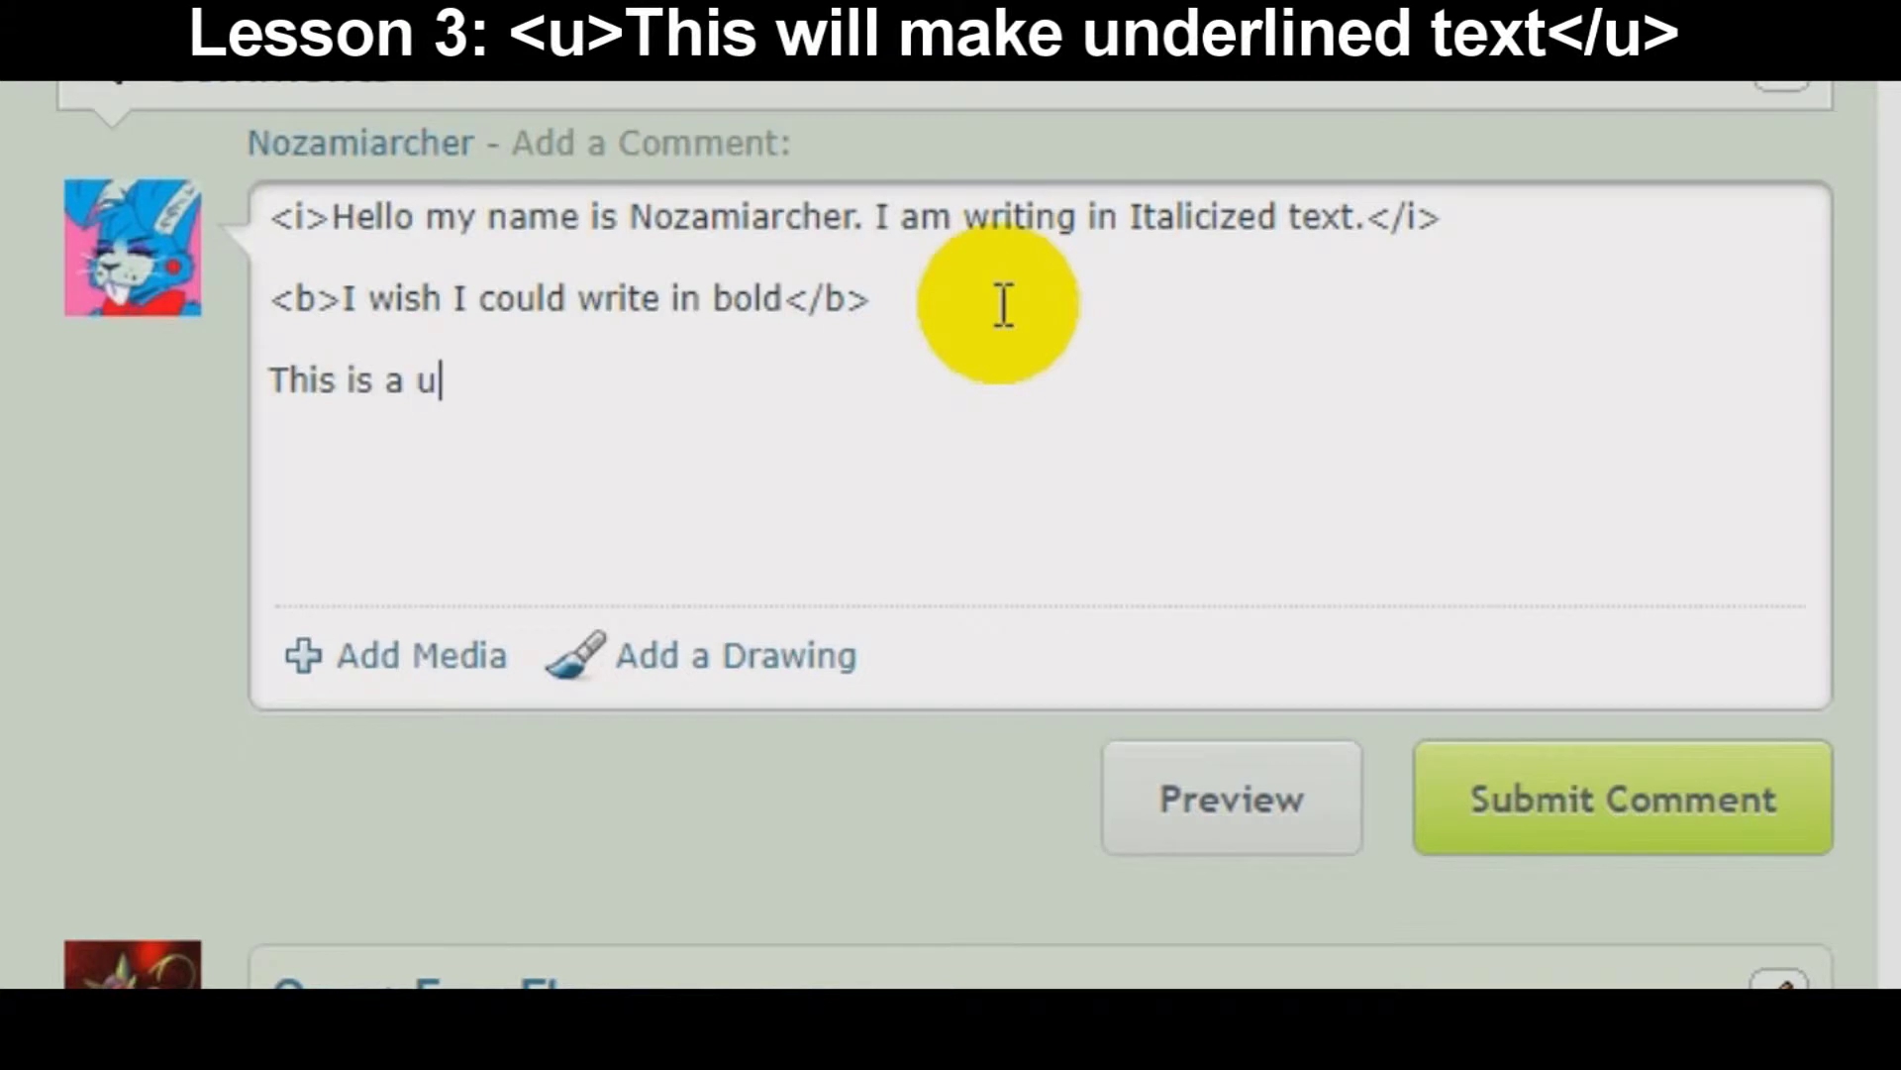
type("nderlined t")
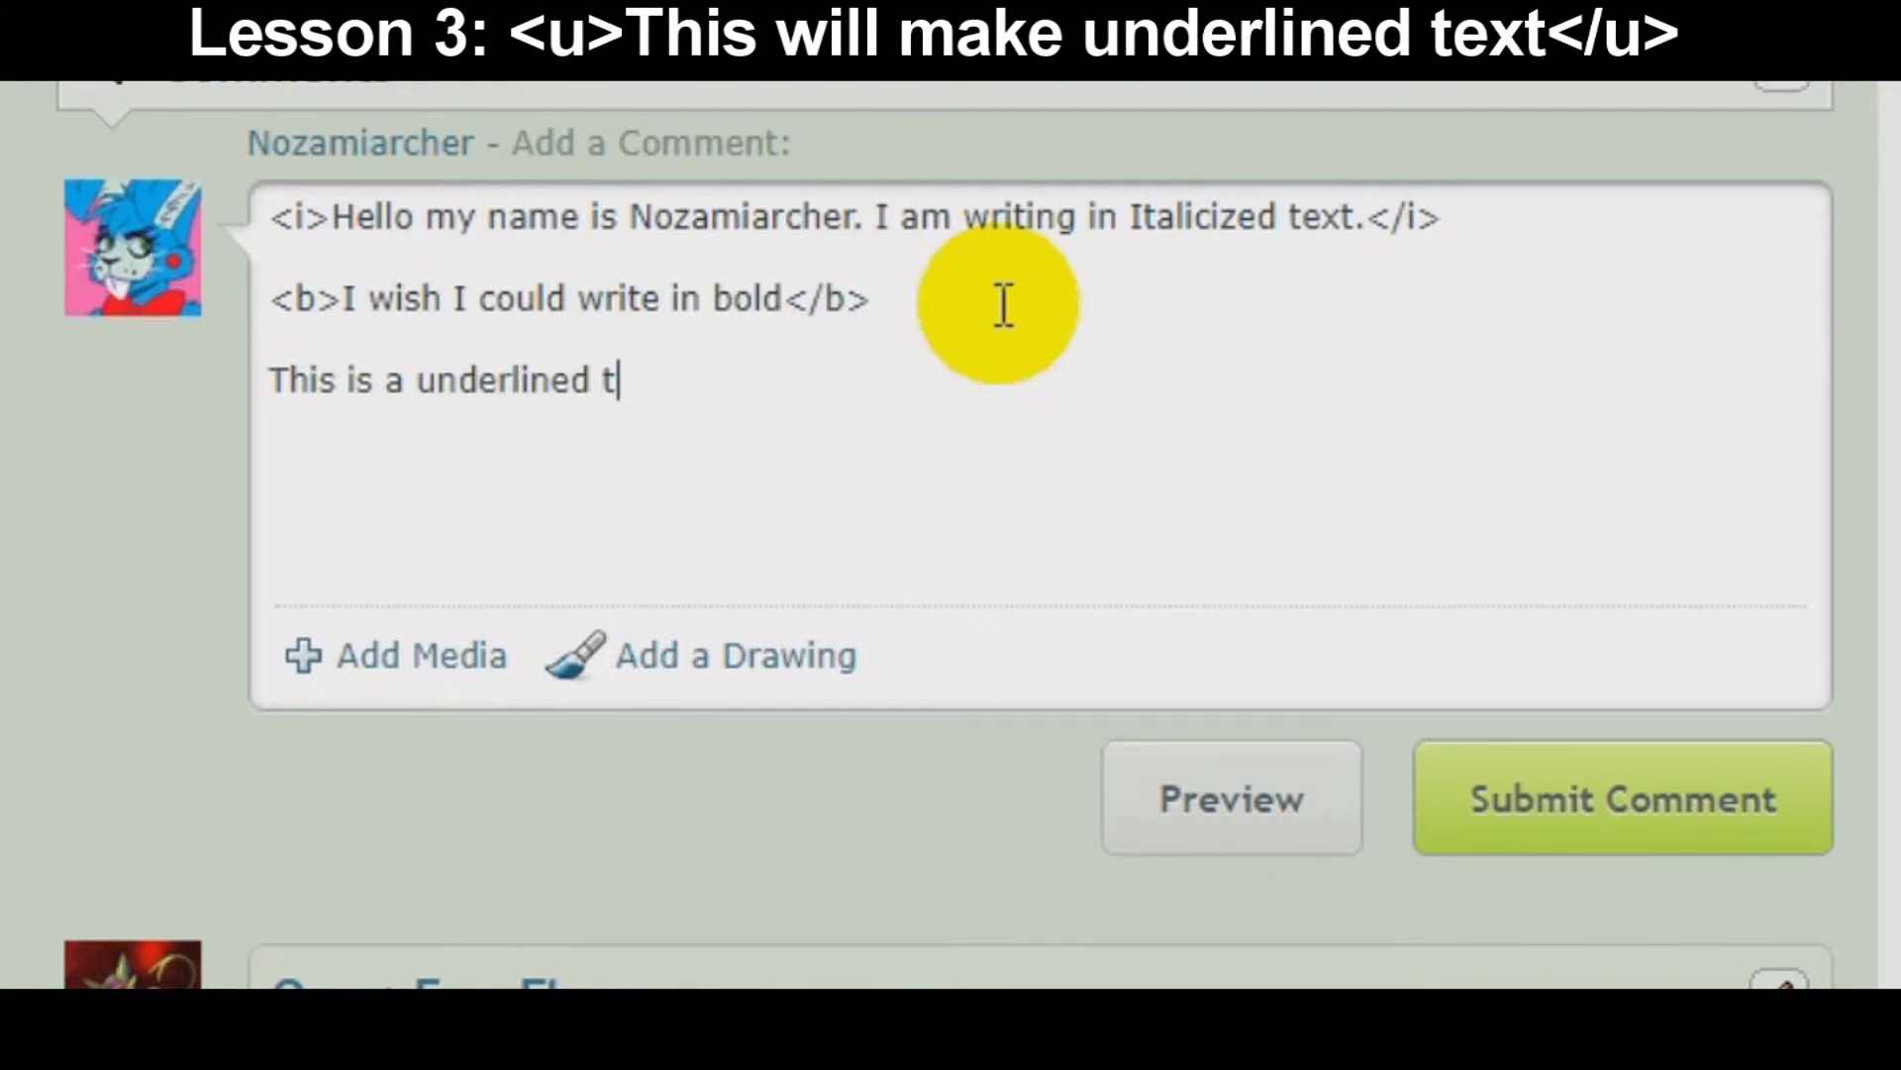
type("ext")
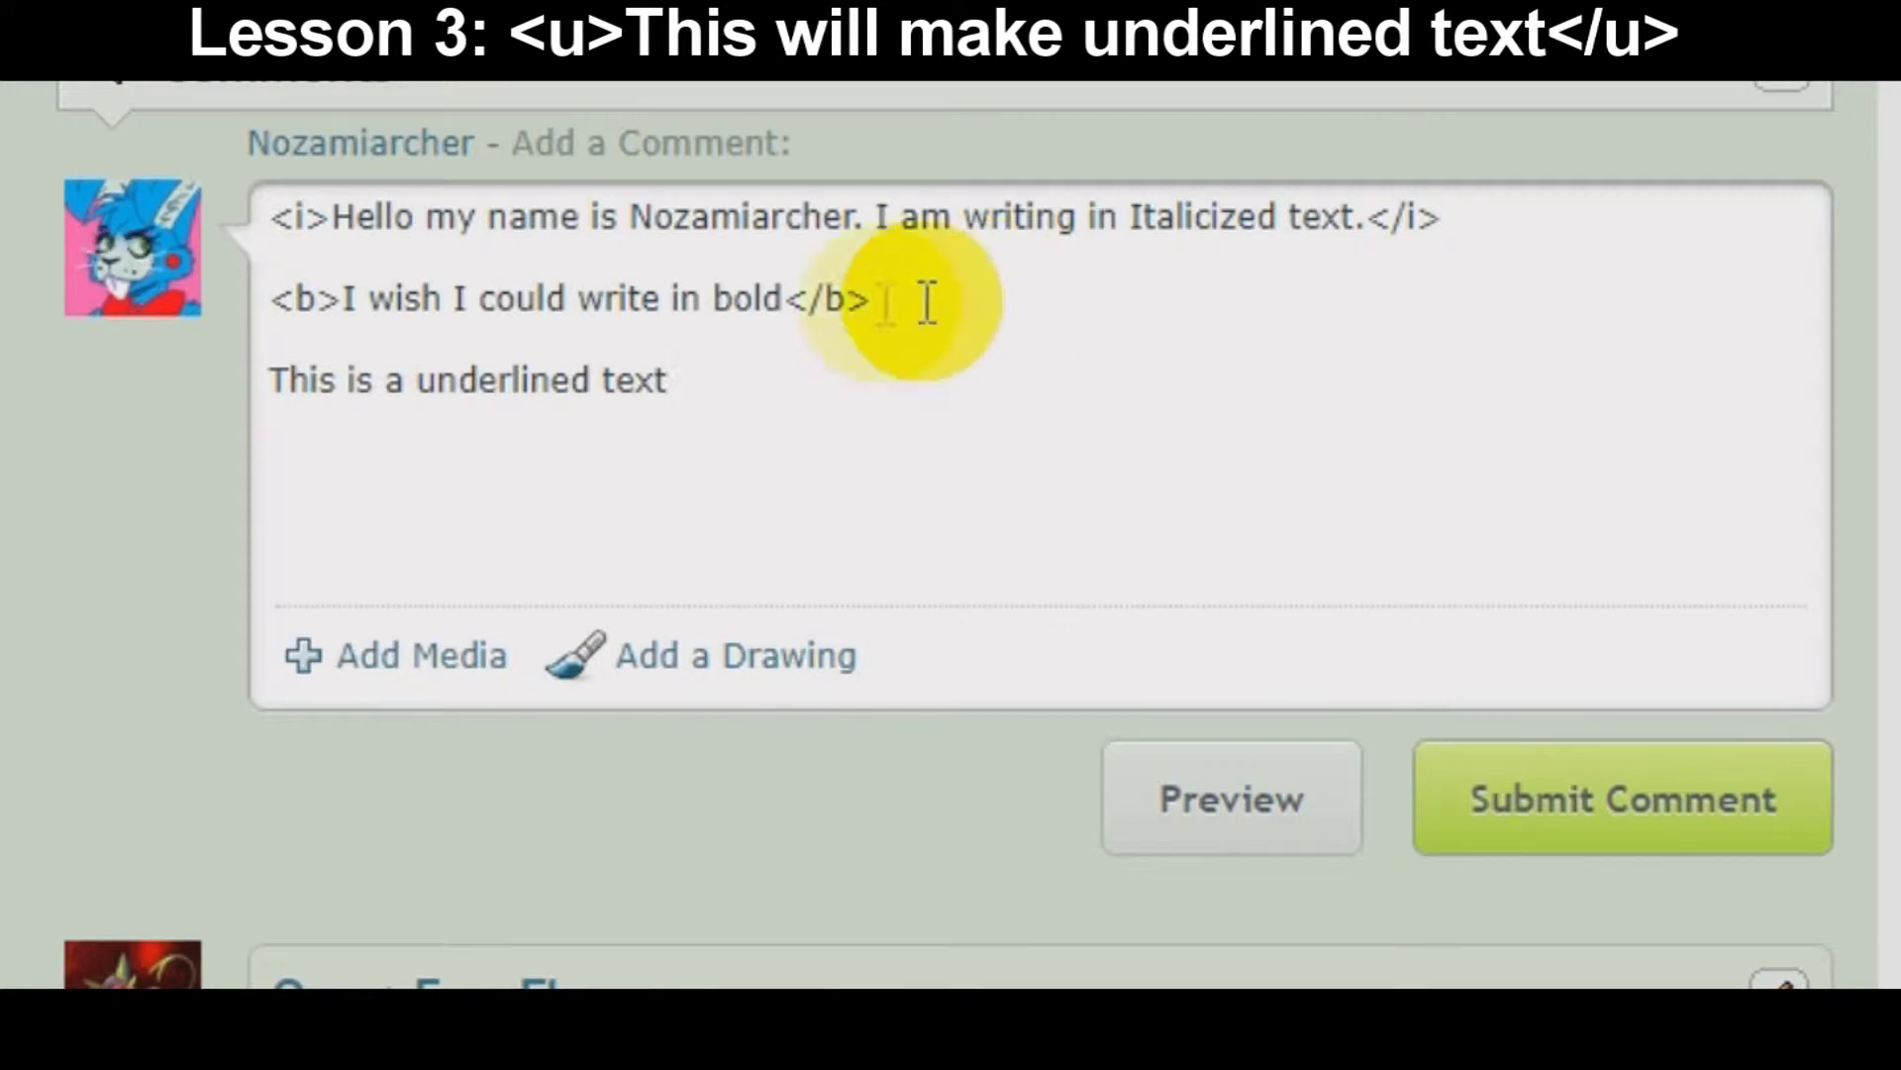
Step: Put an empty pair of tag brackets <> directly before and after "This is a underlined text"
left_click(270, 382)
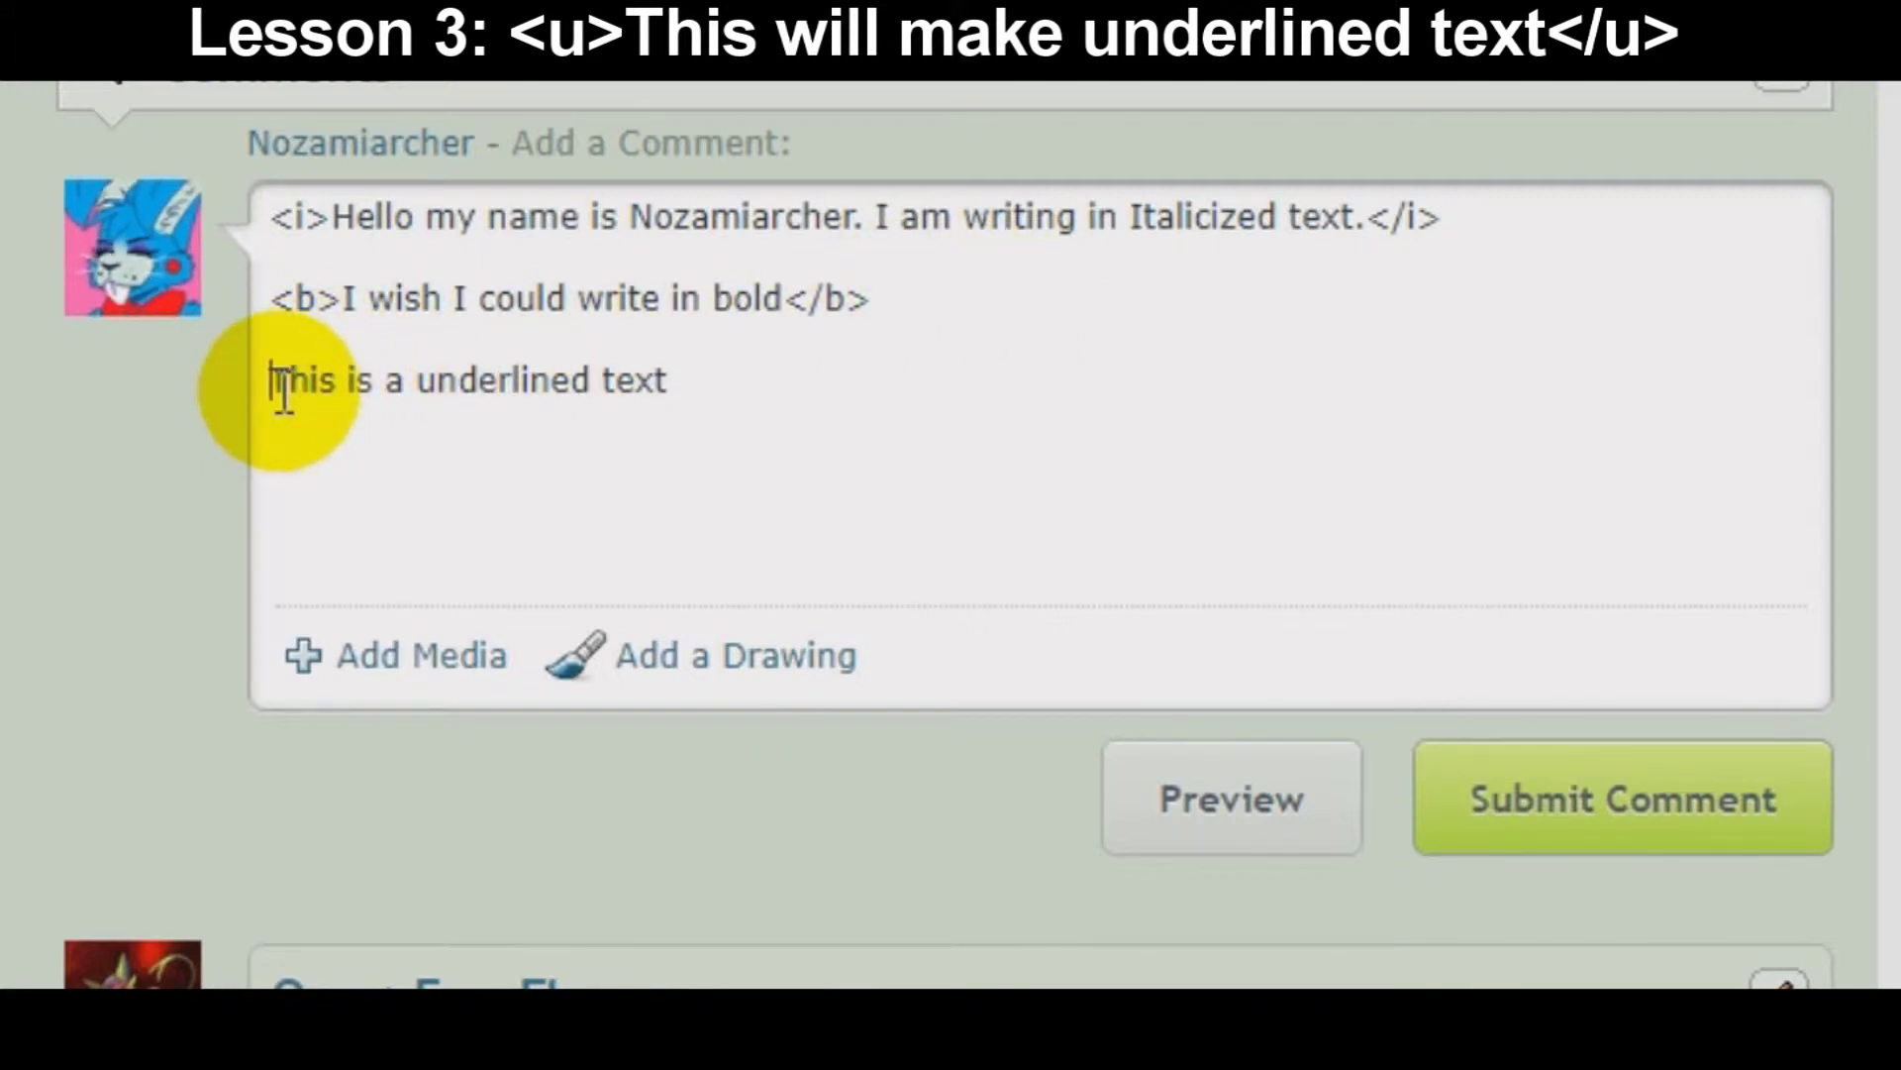
type("<")
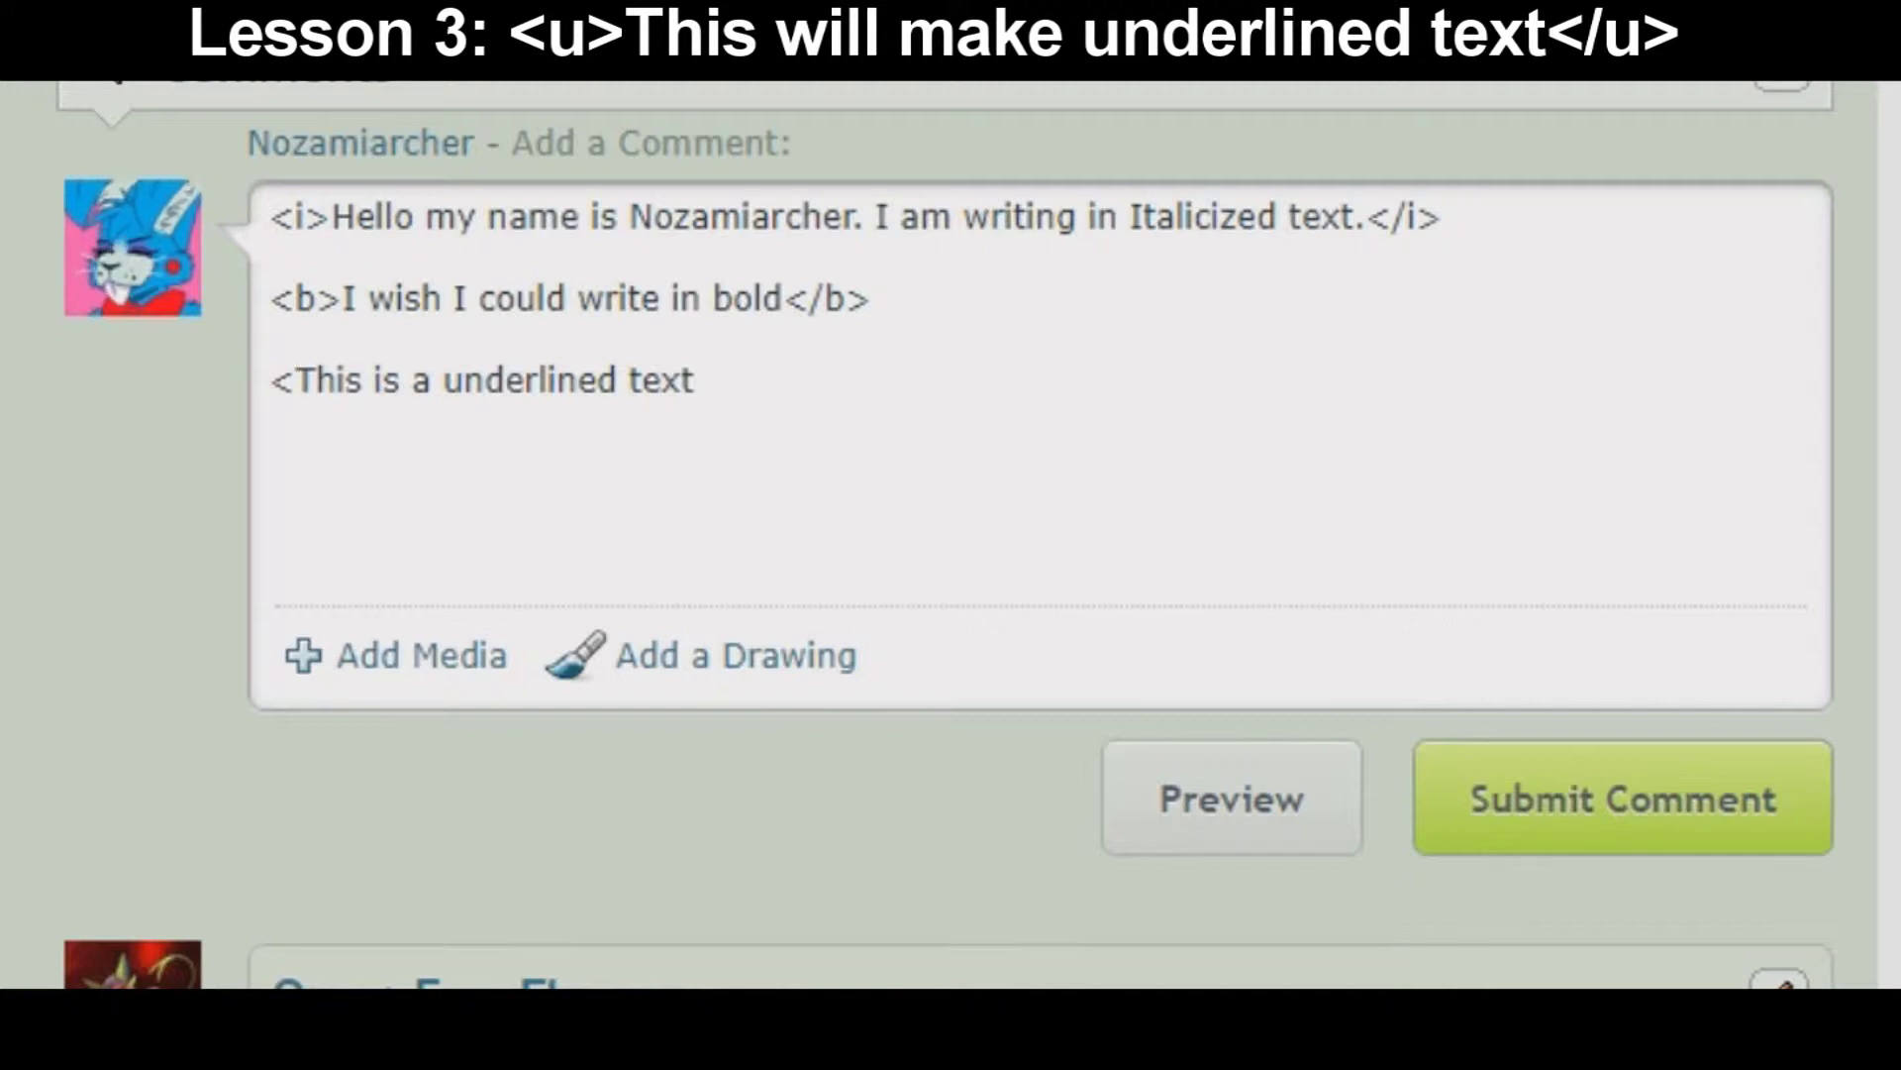
type(">")
left_click(750, 379)
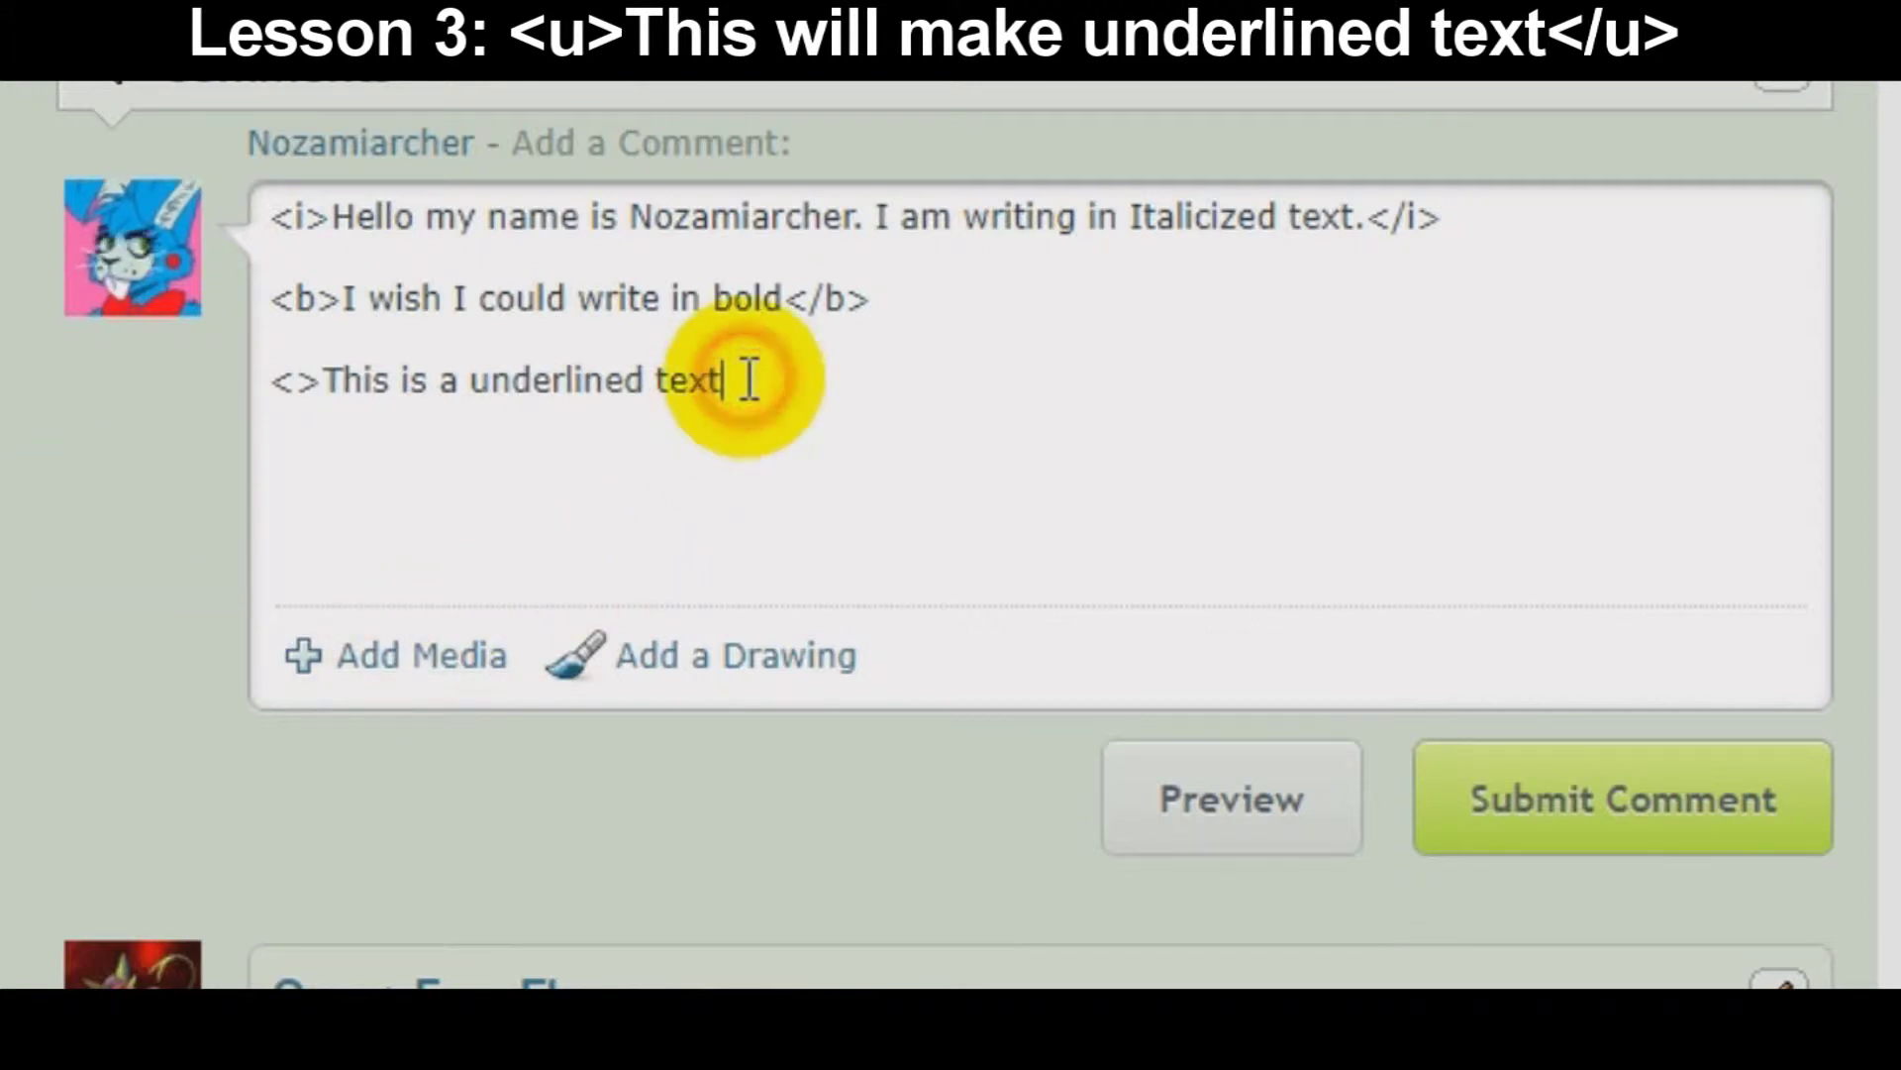
type("<>")
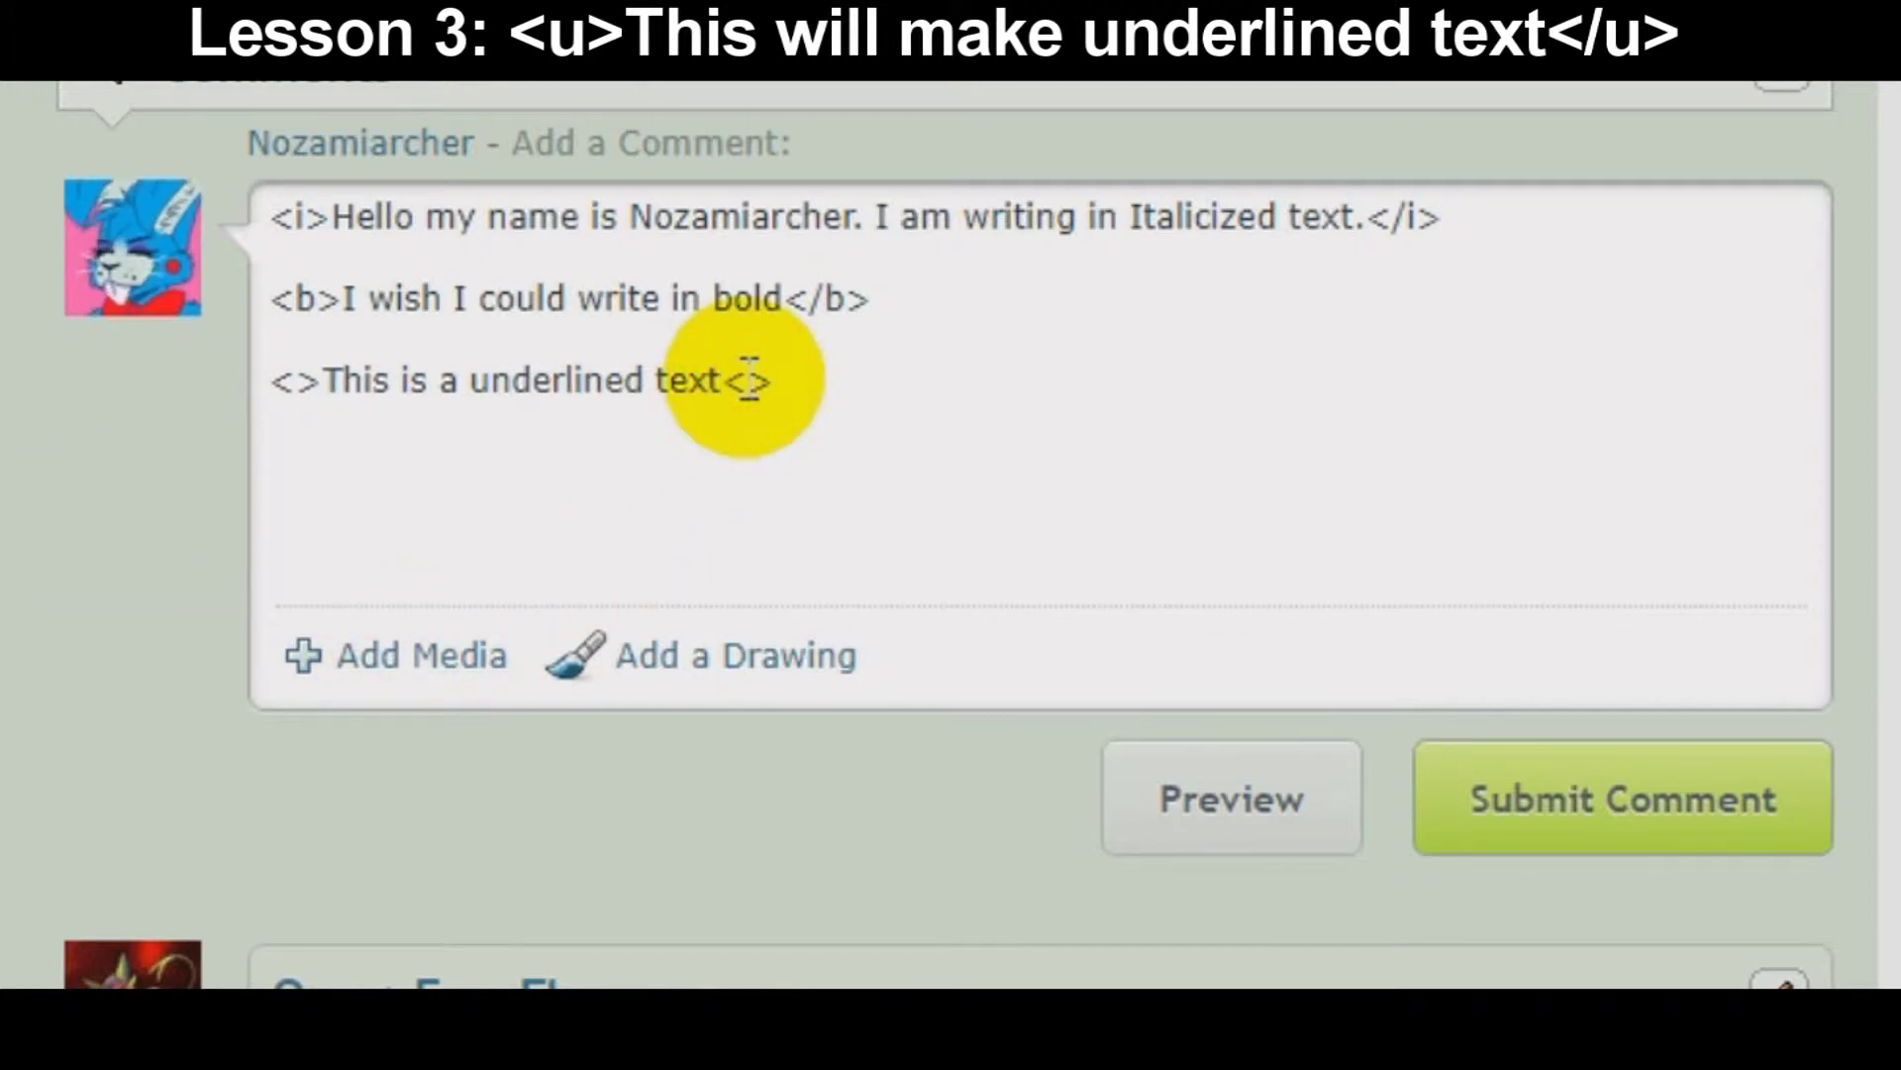
key("Left")
key("Left")
key("Left")
key("Left")
key("Left")
key("Left")
key("Left")
key("Left")
key("Left")
key("Left")
key("Left")
key("Left")
key("Left")
key("Left")
key("Left")
key("Left")
key("Left")
key("Left")
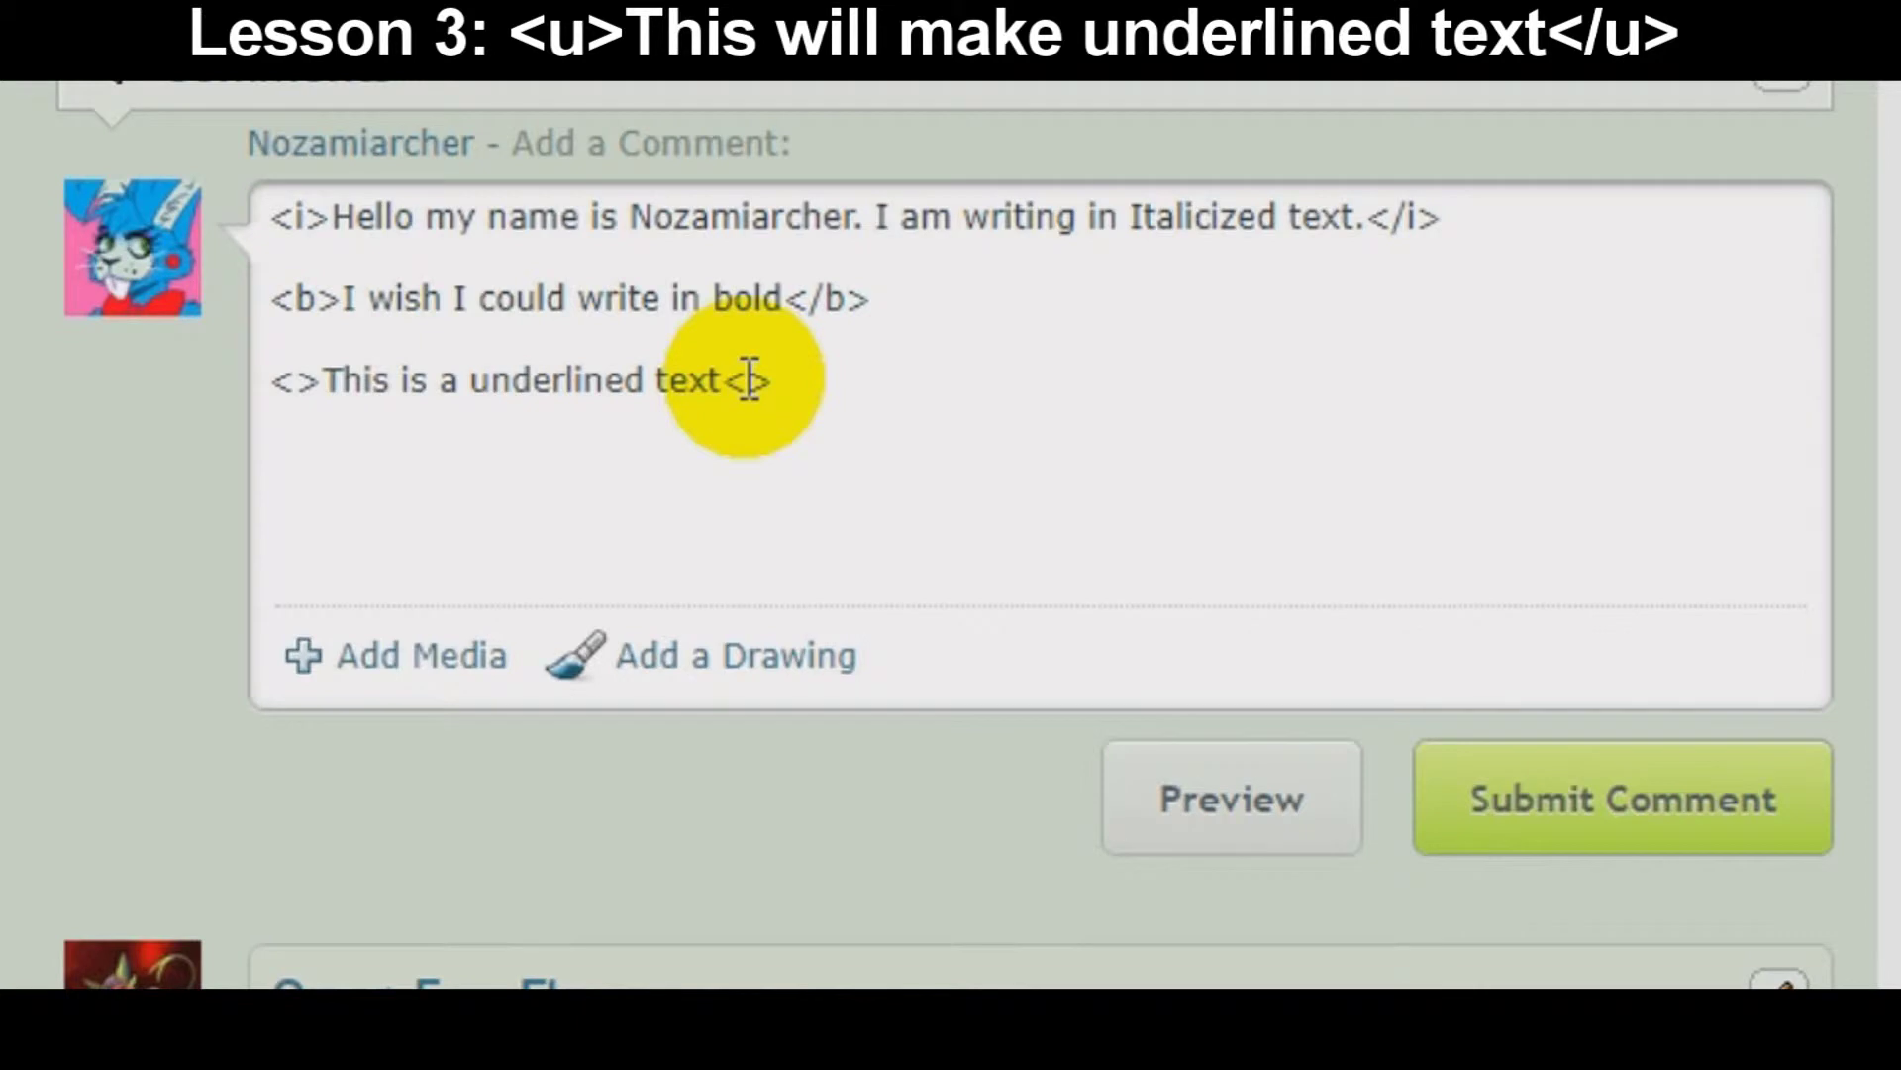
key("Right")
key("Right")
key("Right")
key("Right")
key("Right")
key("Right")
key("Right")
key("Right")
key("Right")
key("Right")
key("Right")
key("Right")
key("Right")
key("Right")
key("Right")
key("Right")
key("Right")
key("Right")
key("Right")
key("Right")
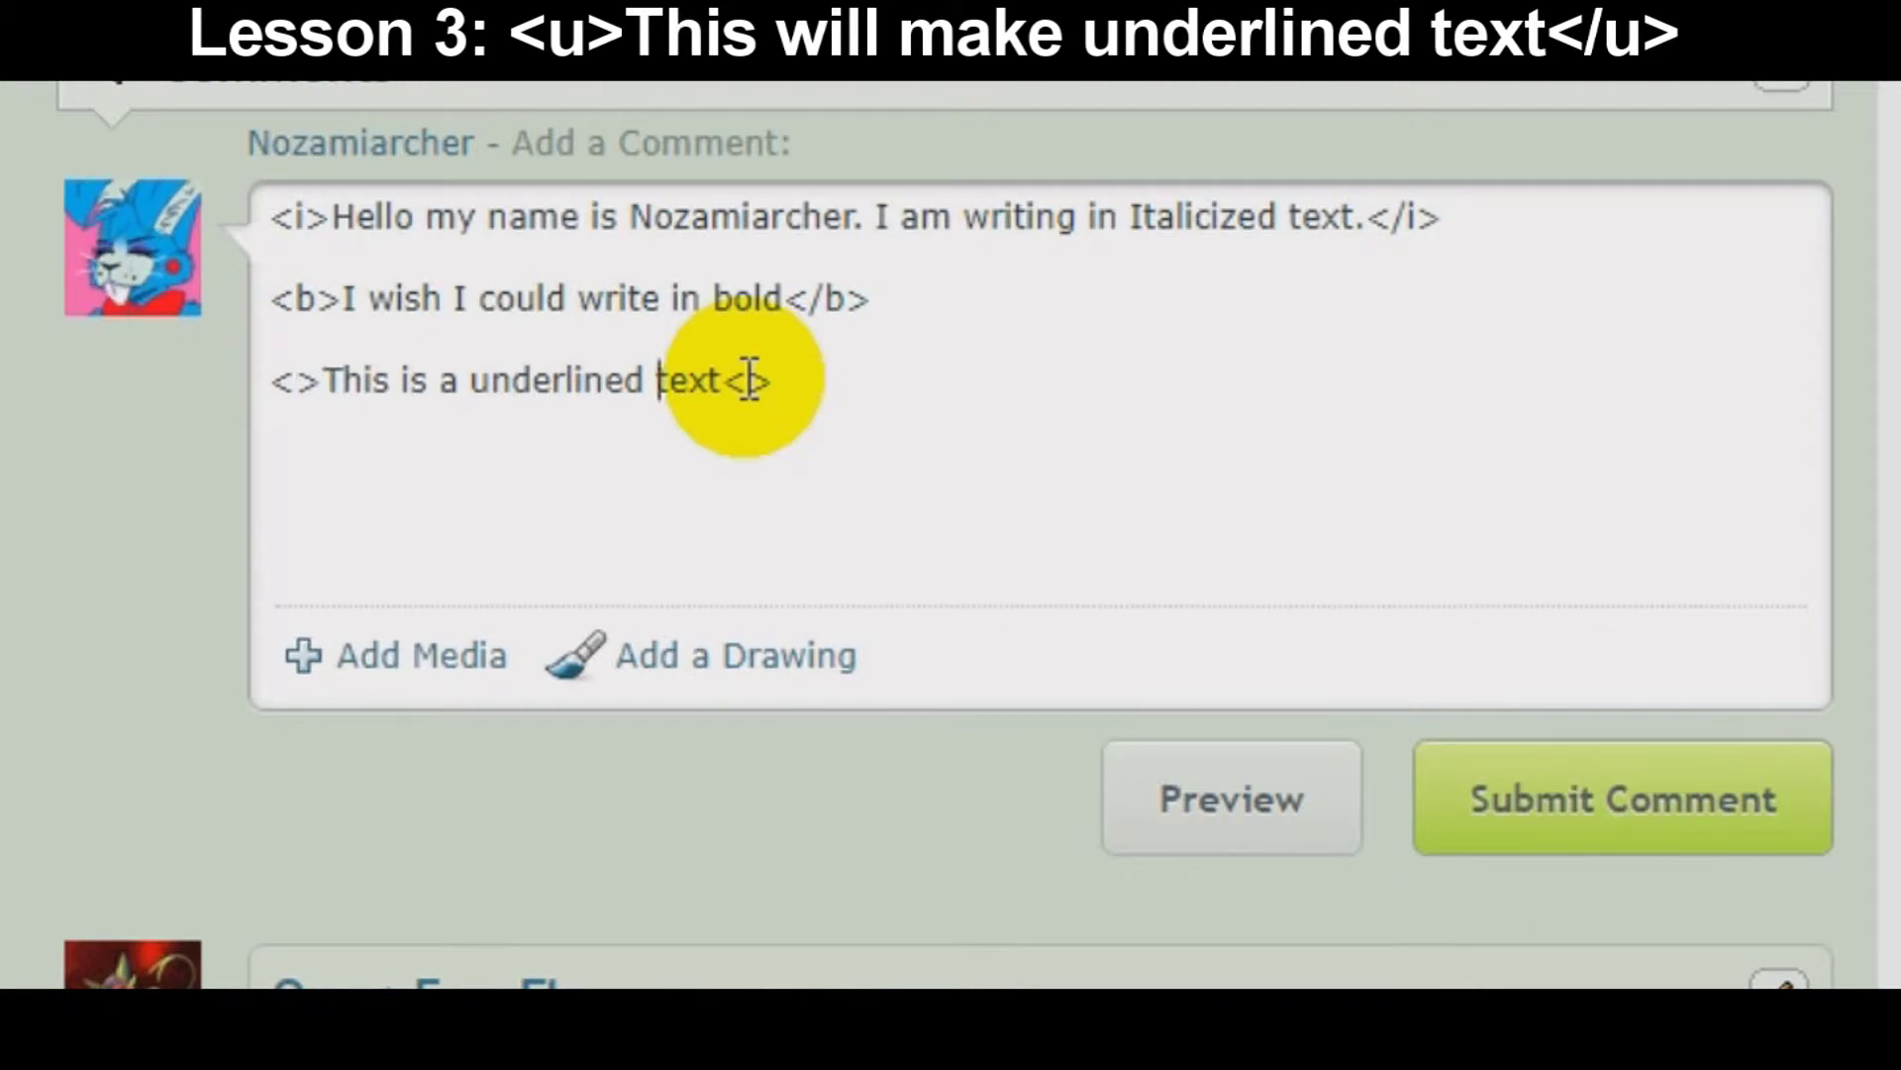
left_click_drag(884, 395, 733, 401)
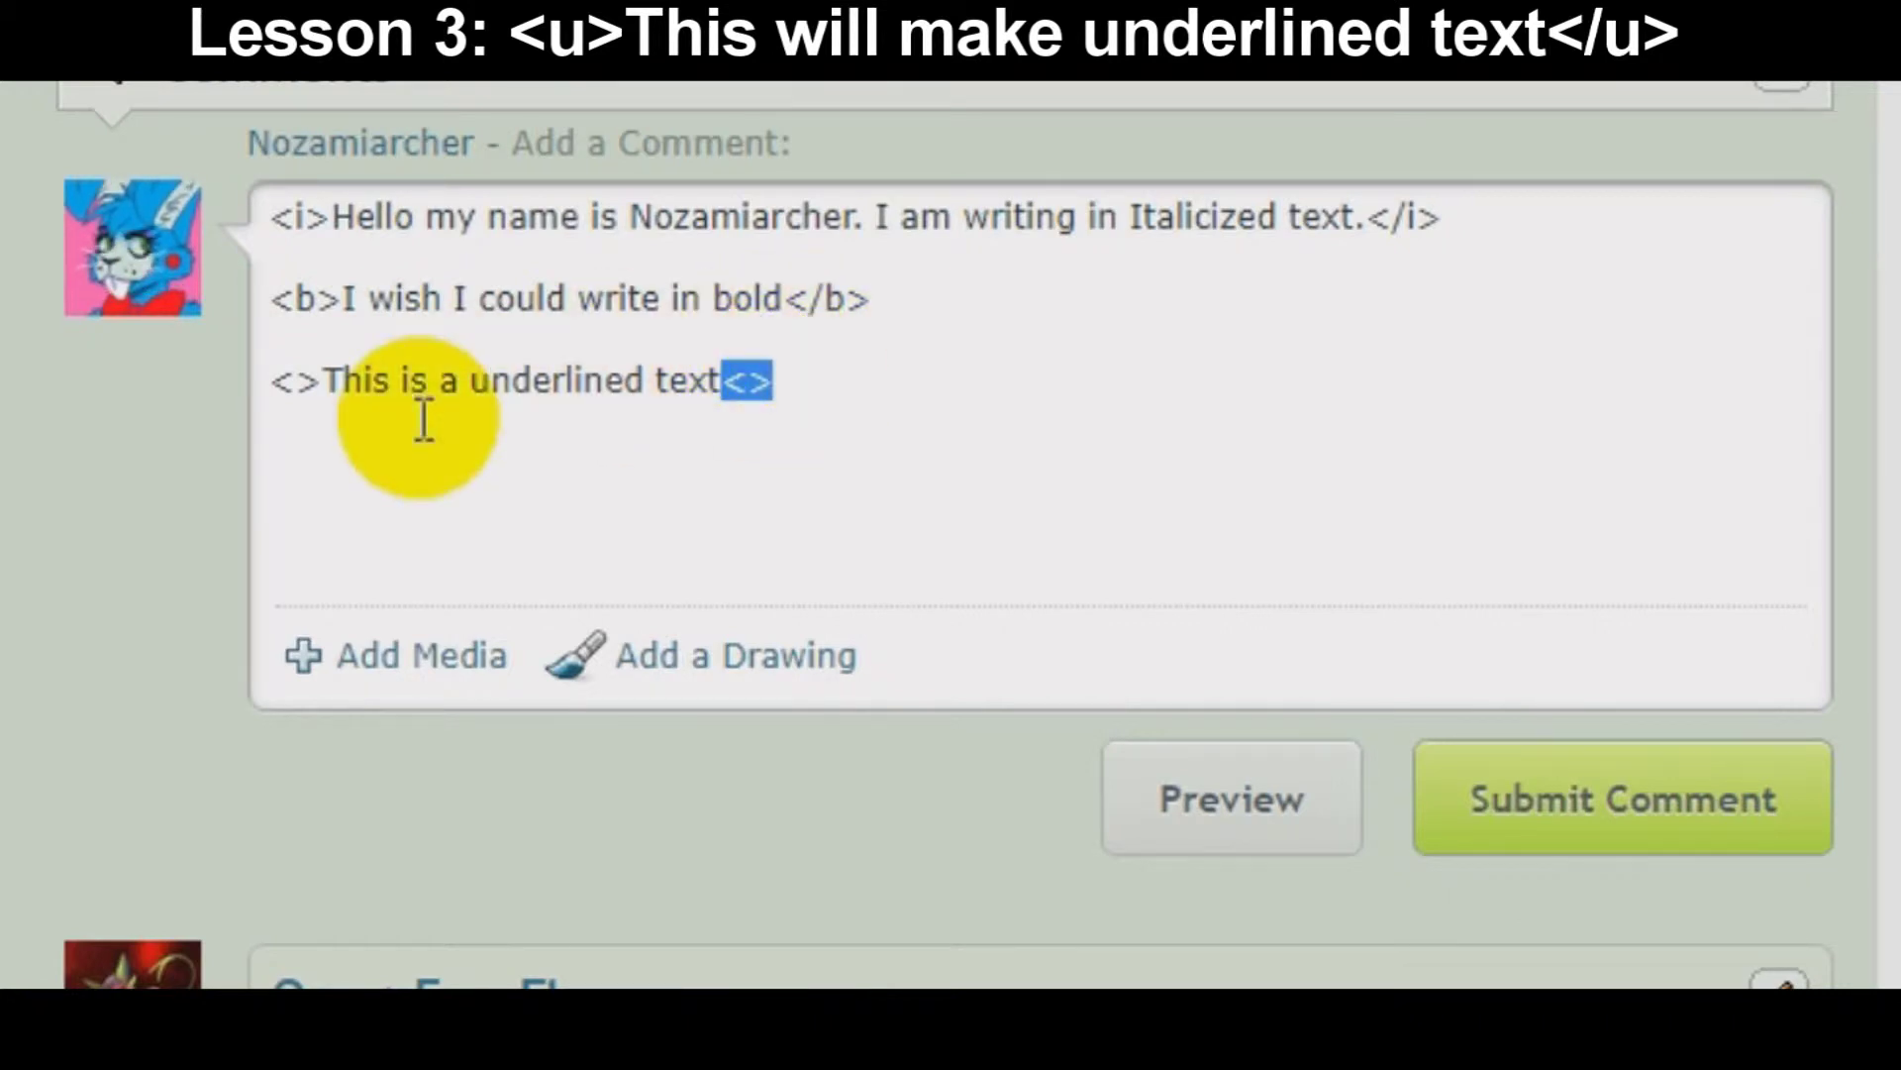
Step: Fill in the empty brackets as <u> and </u> around "This is a underlined text" and preview the comment
left_click(297, 378)
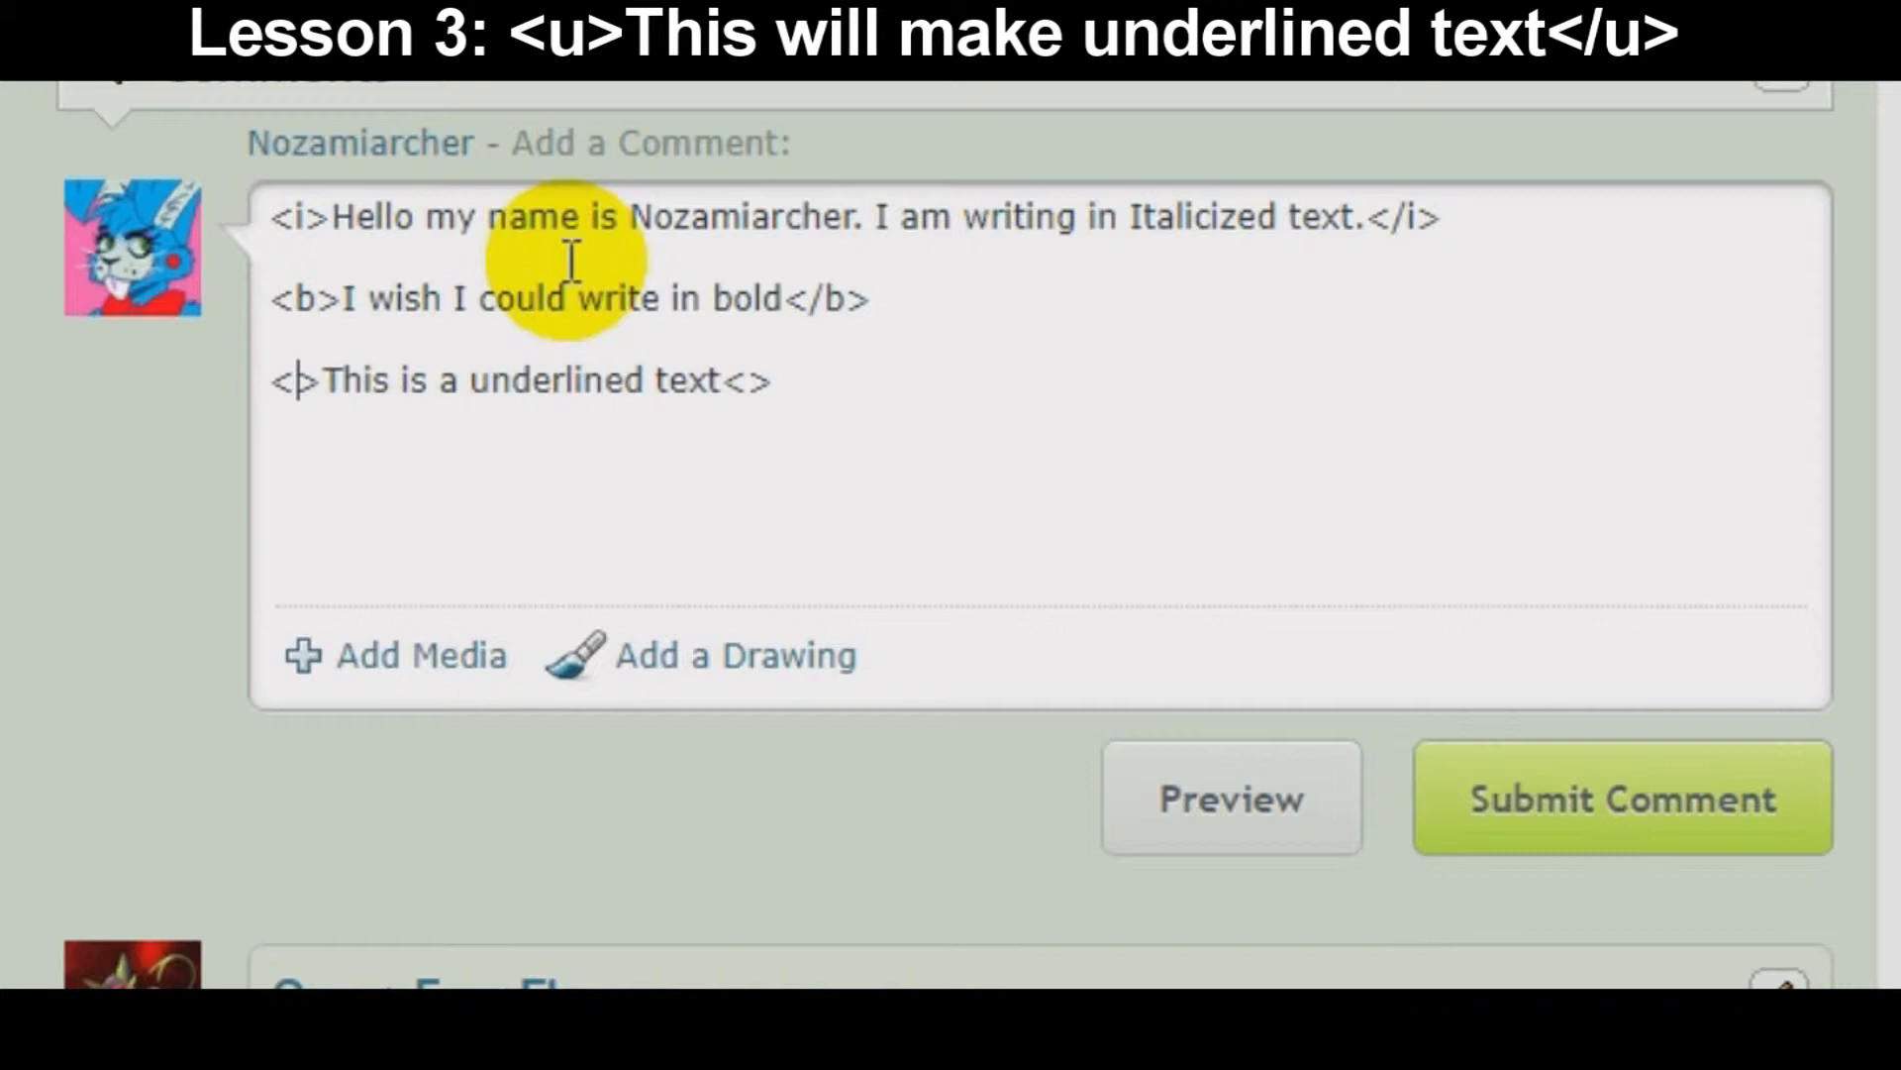
type("u")
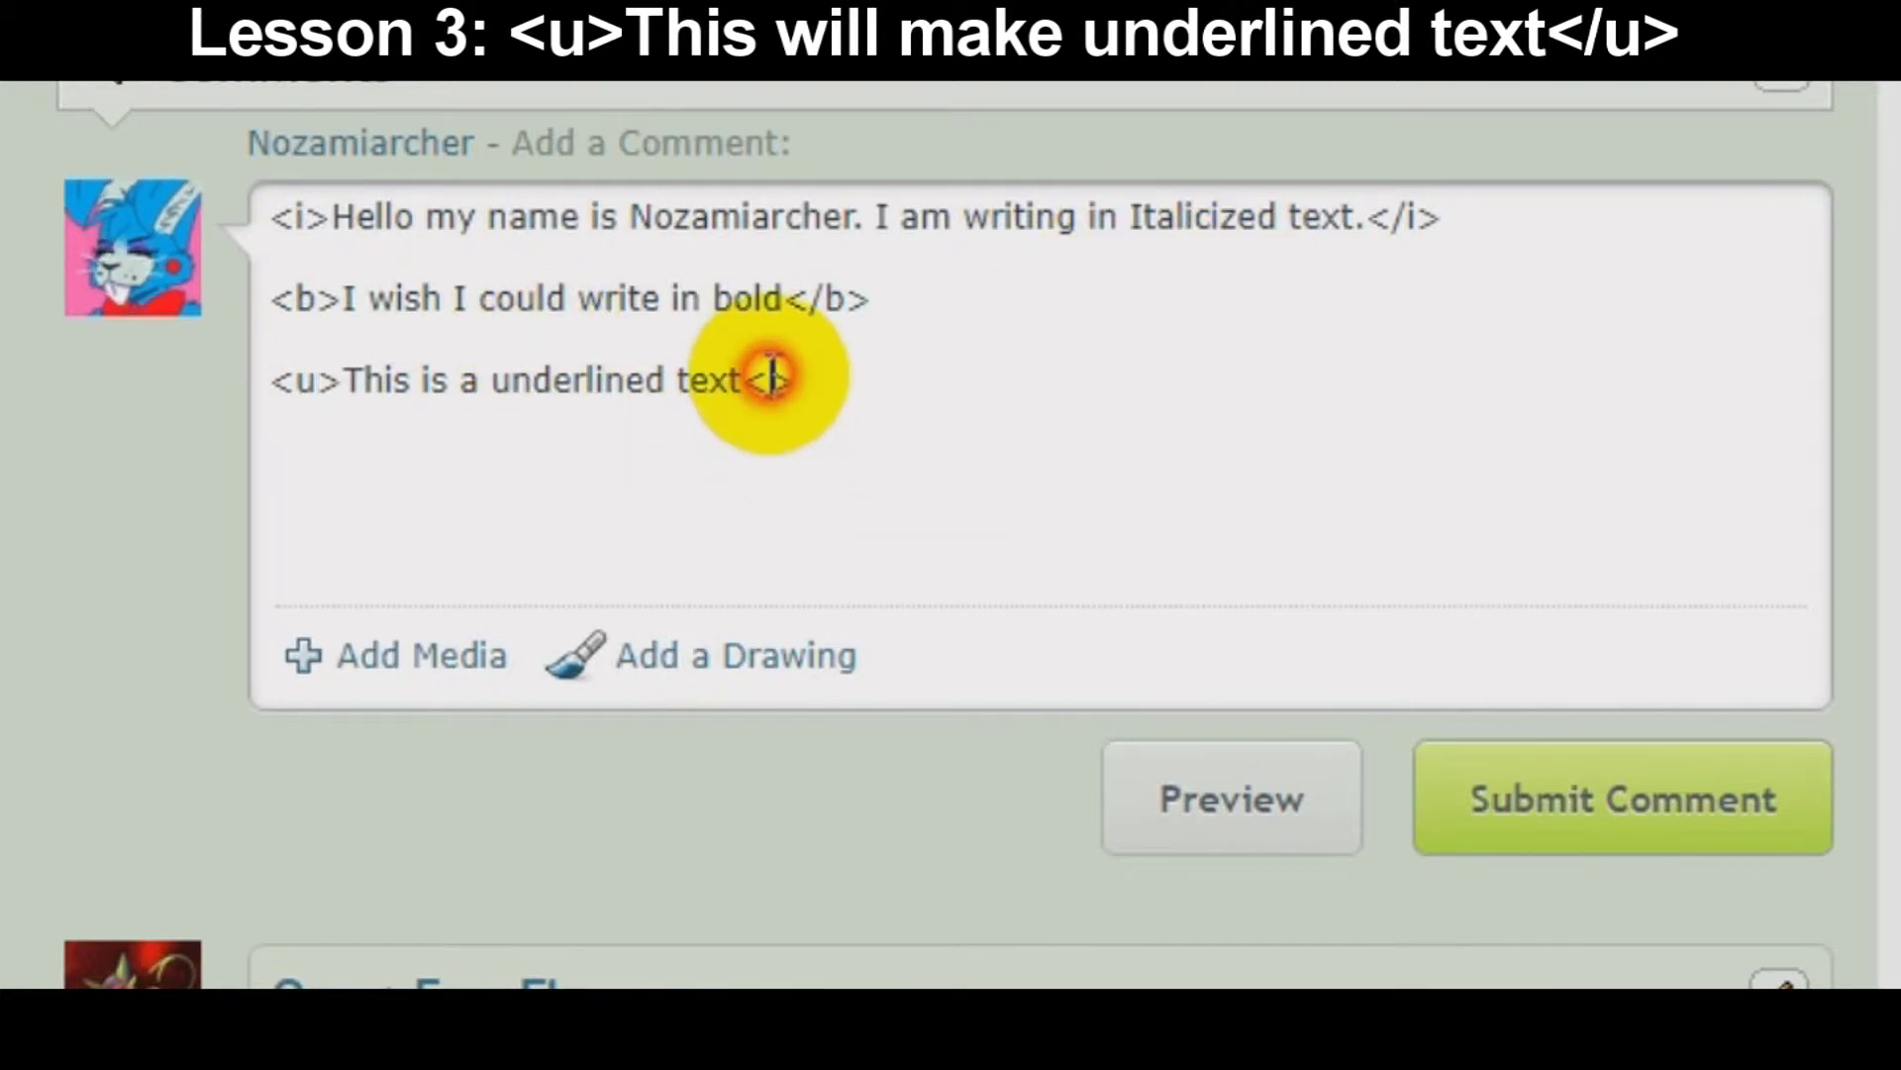
type("/u")
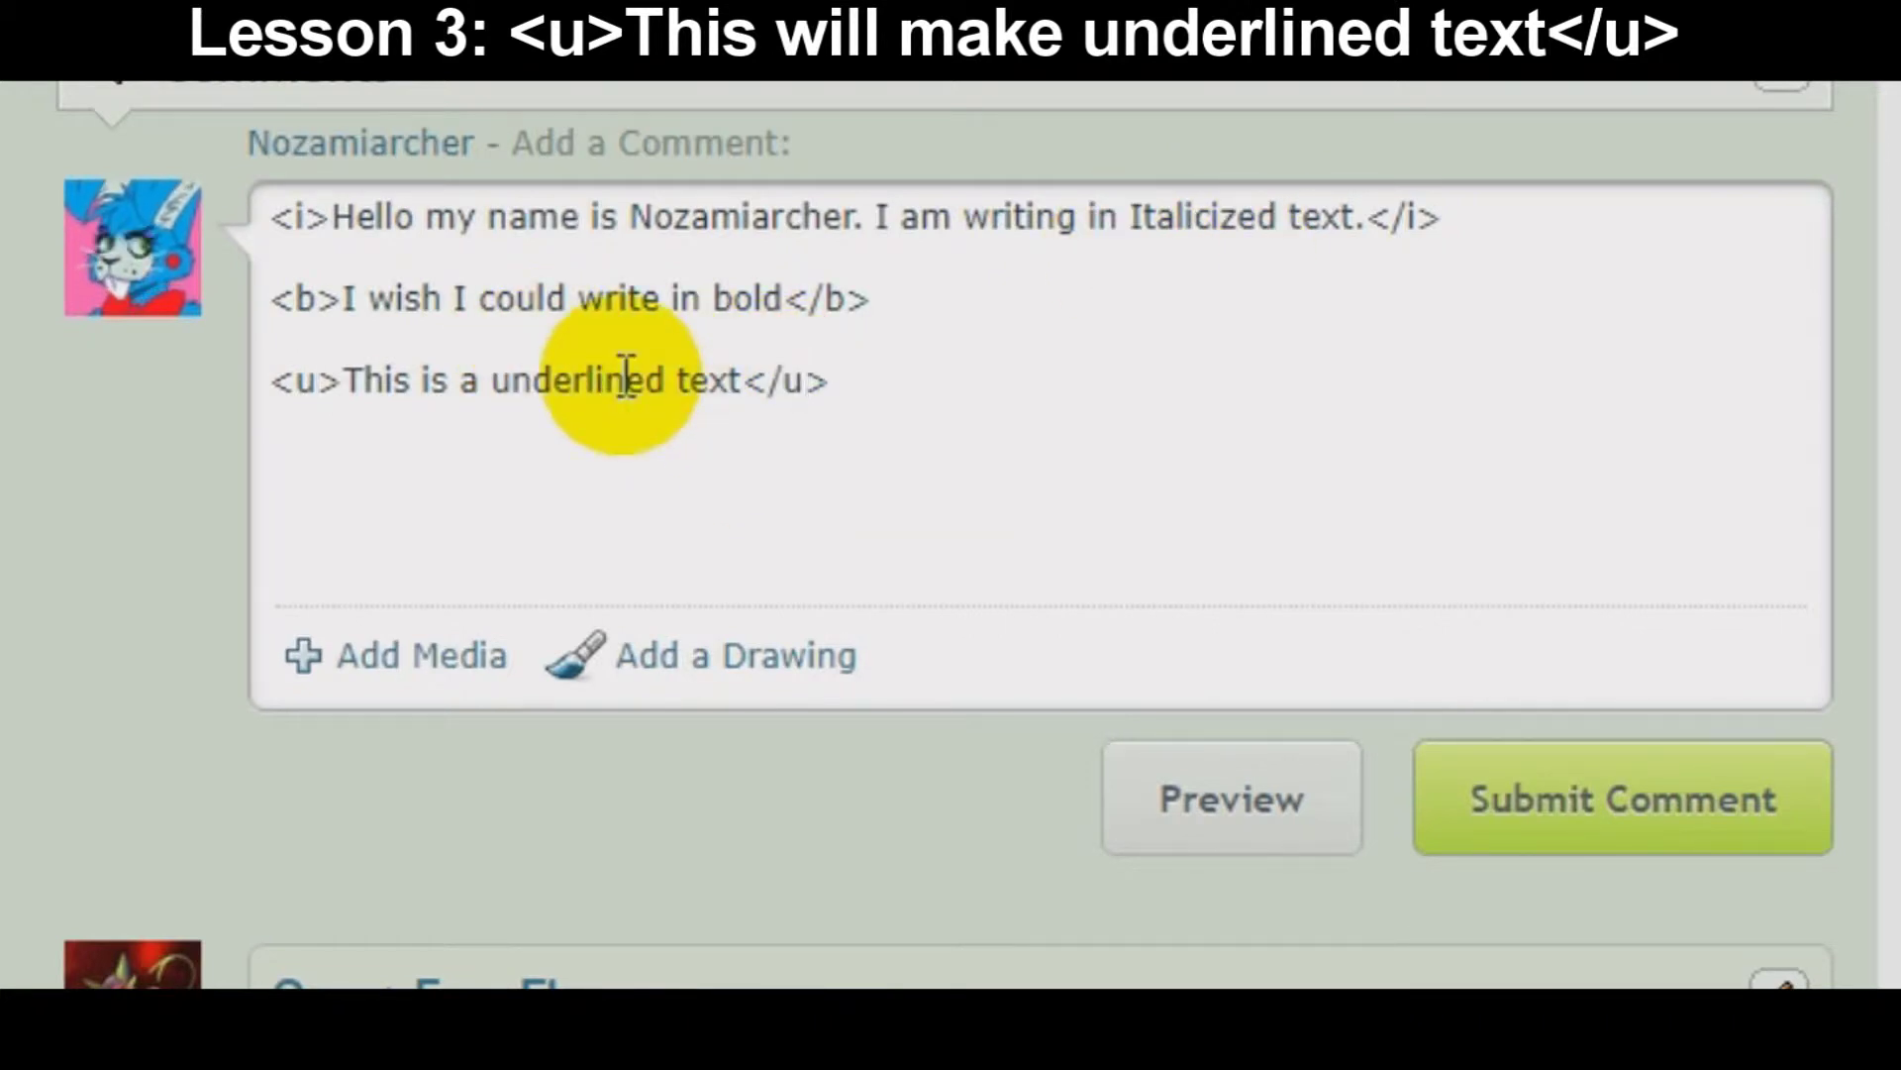
left_click(1217, 816)
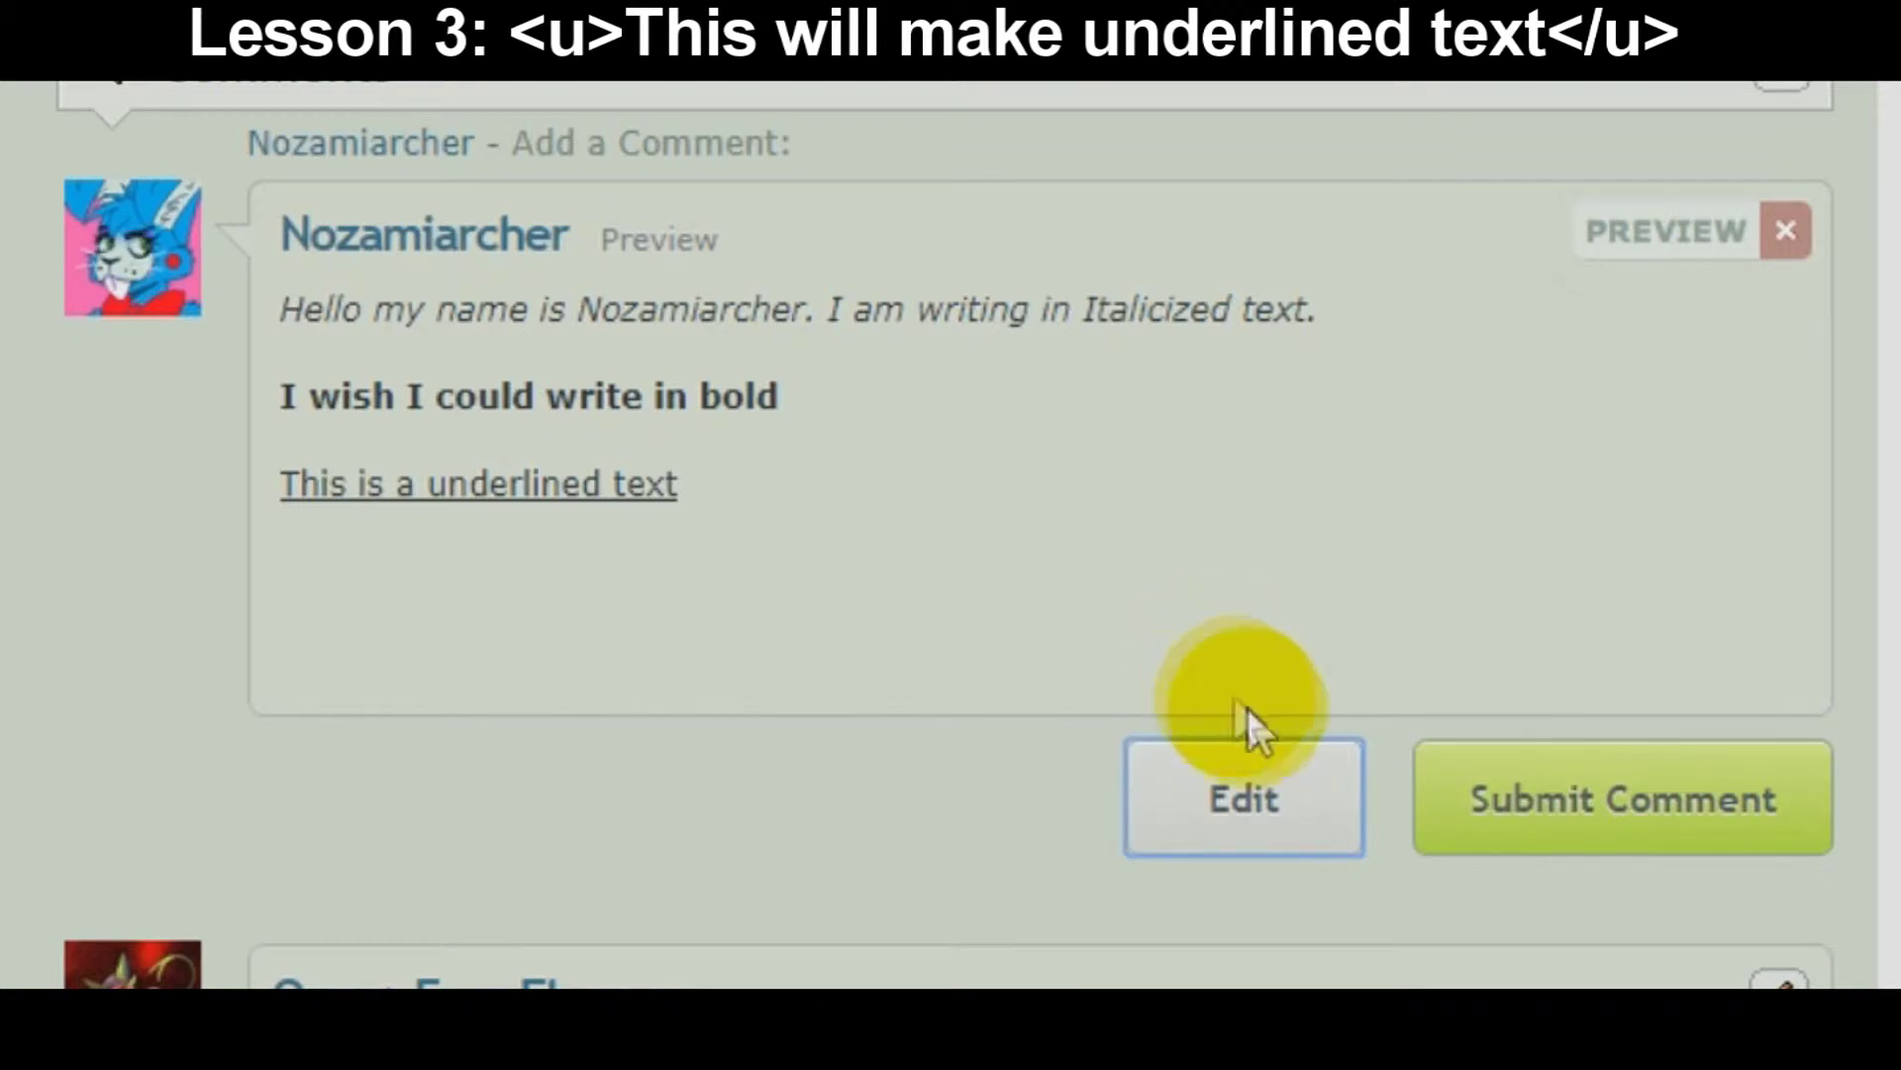
Step: Return to editing and add "This is really cool." as a new paragraph after a blank line below the underlined text
left_click(1265, 792)
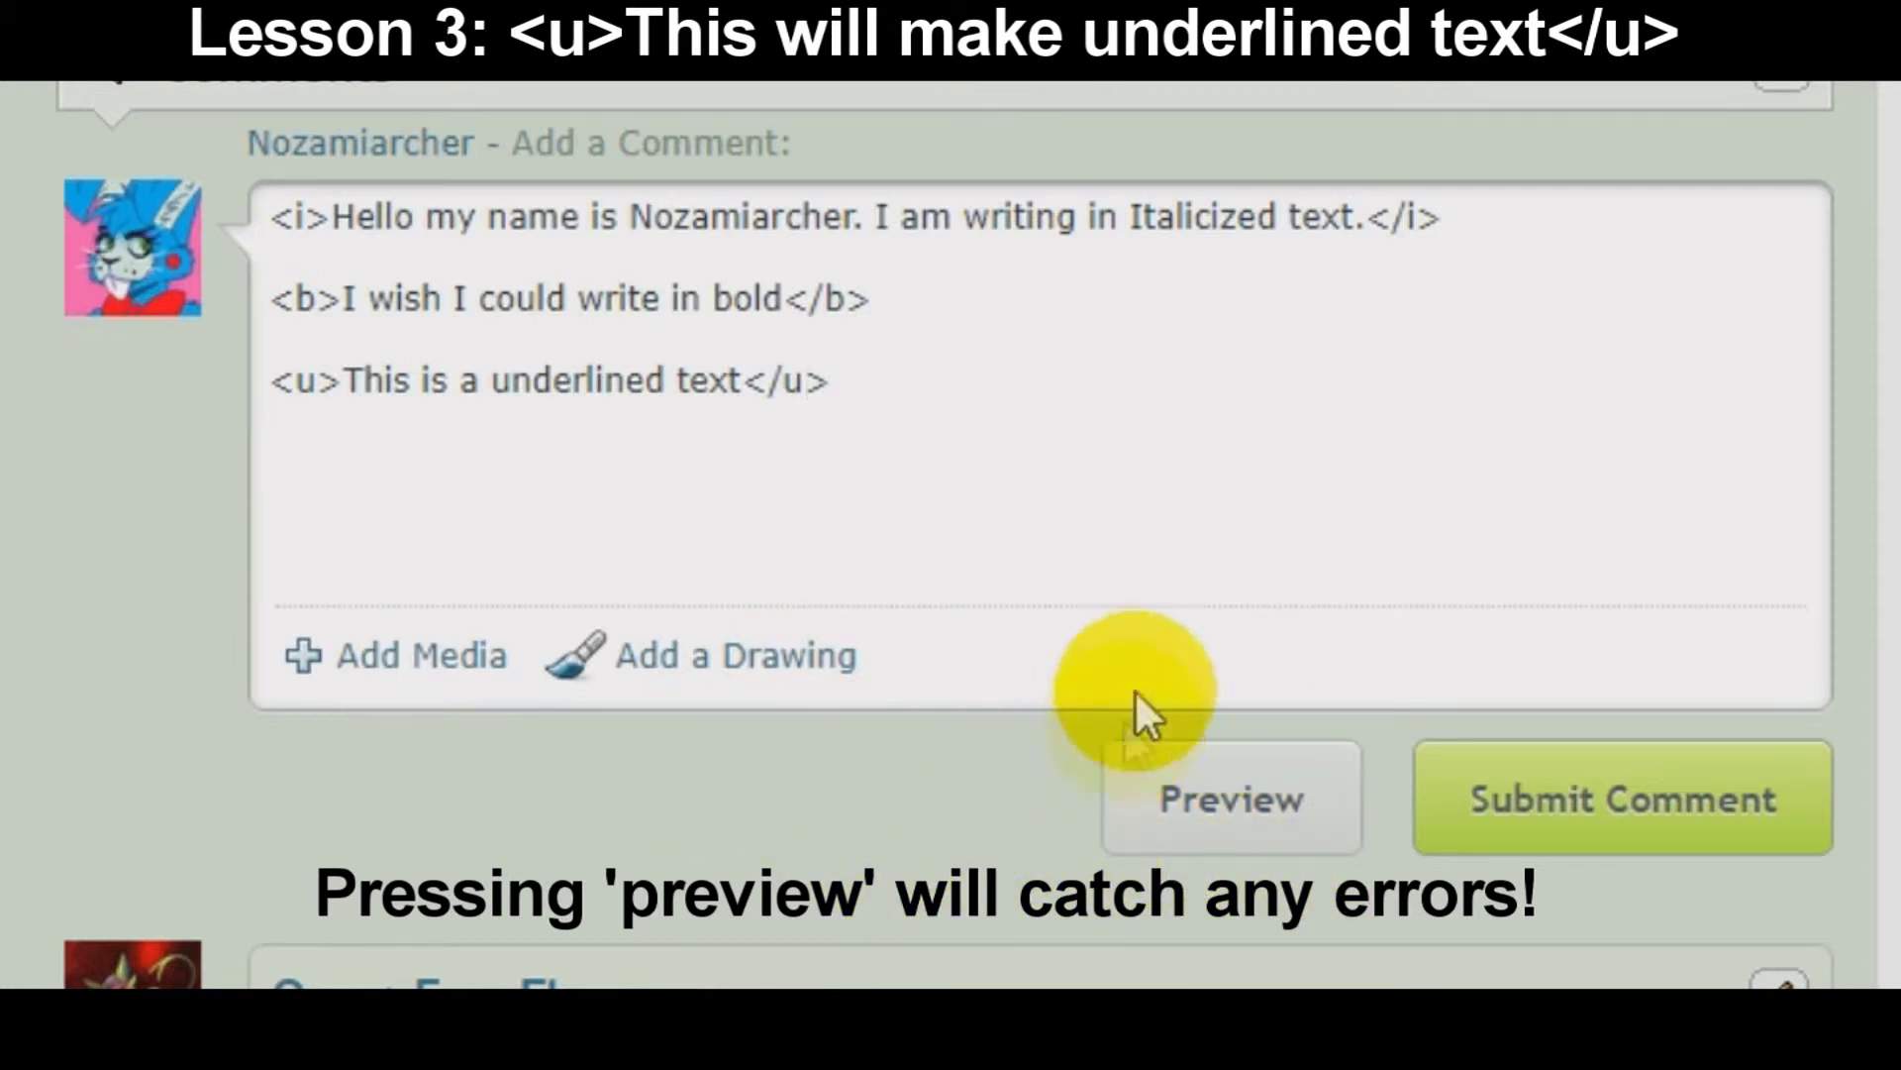
left_click(998, 469)
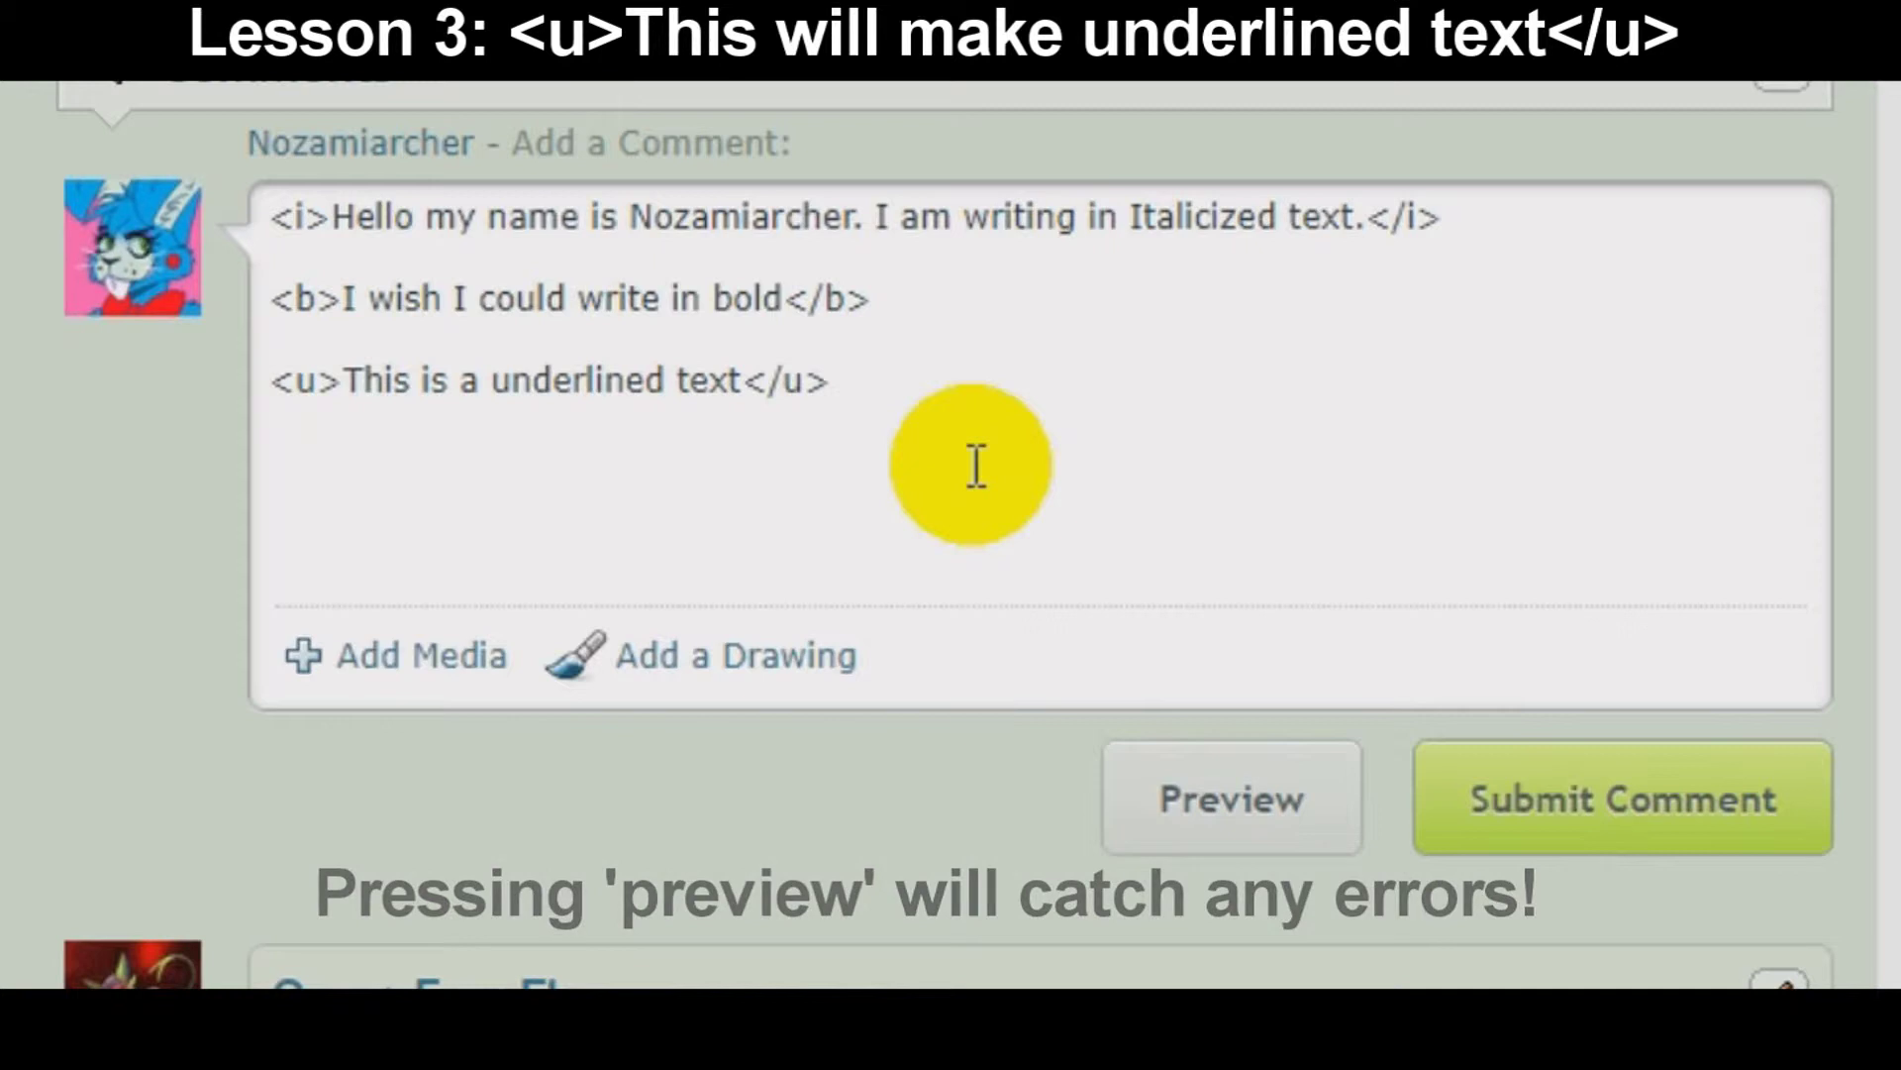
key("Return")
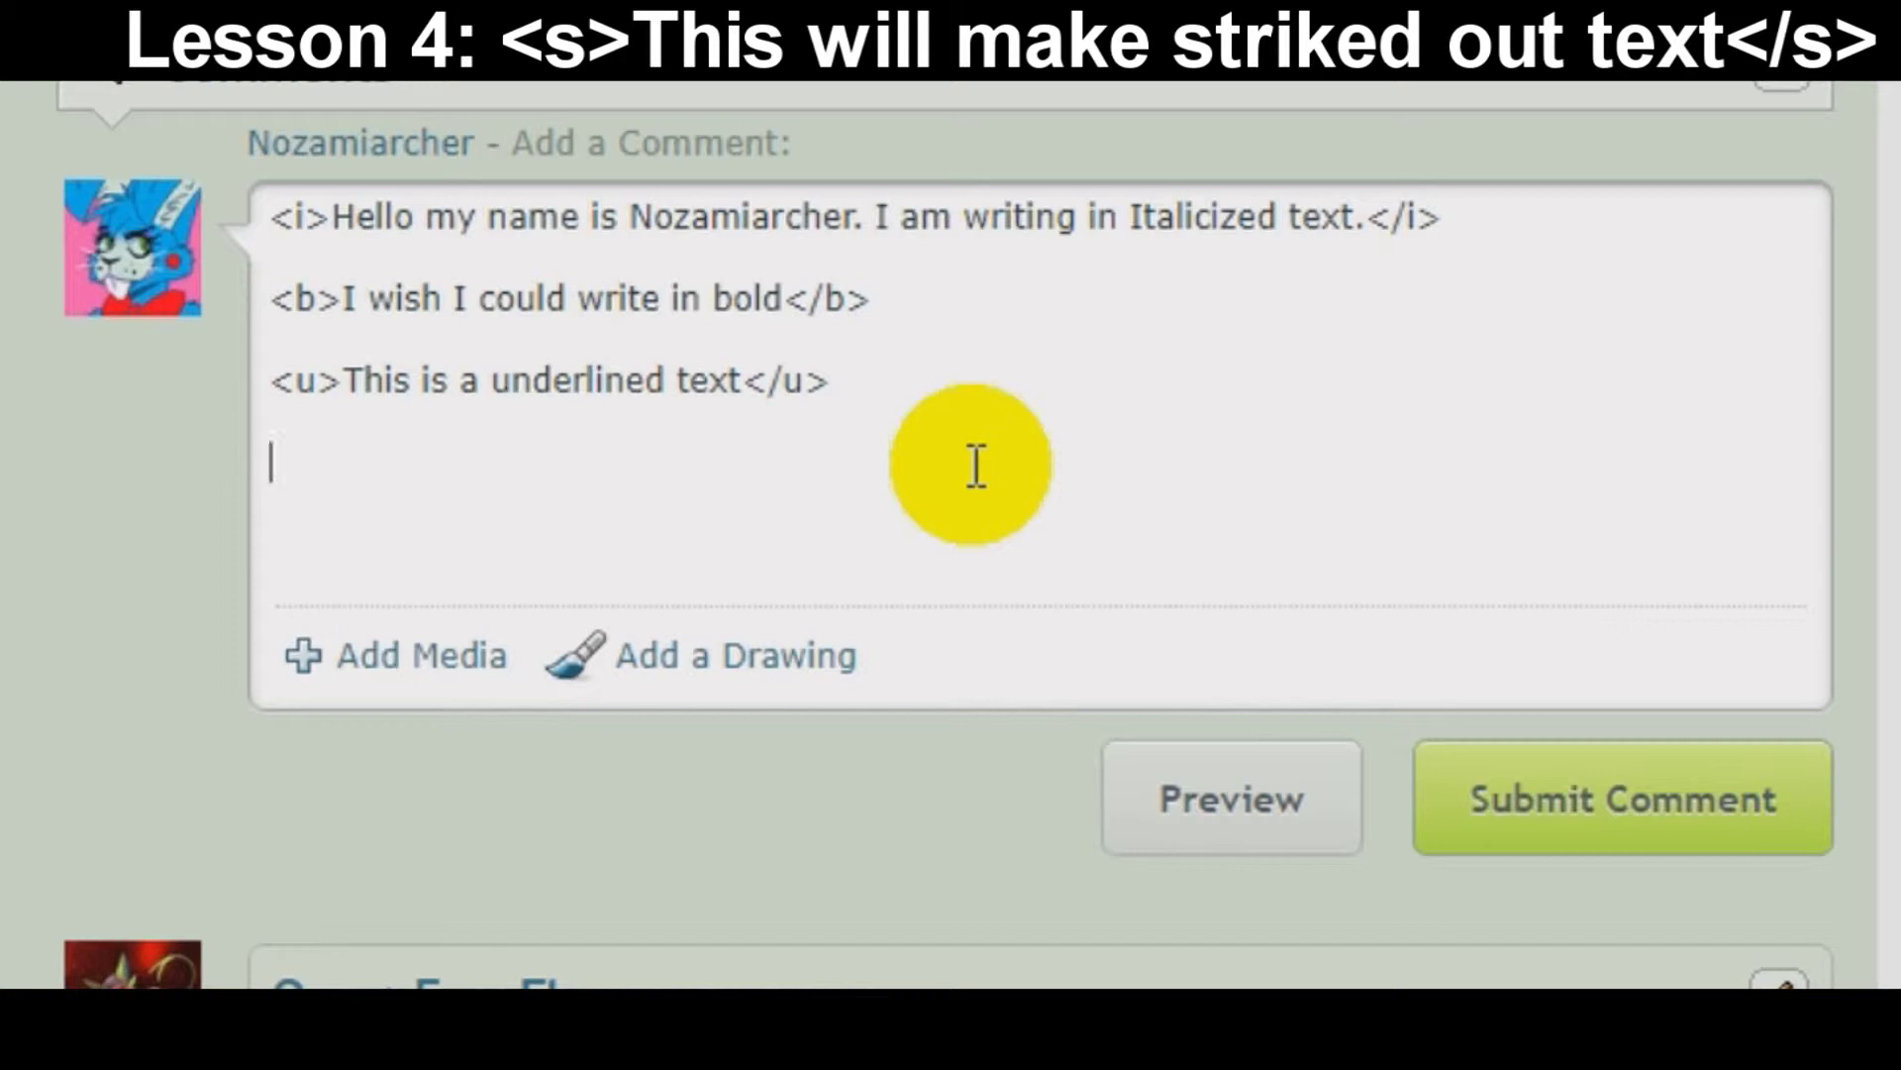
type("This is reallycoo")
key("BackSpace")
key("BackSpace")
type("cool.")
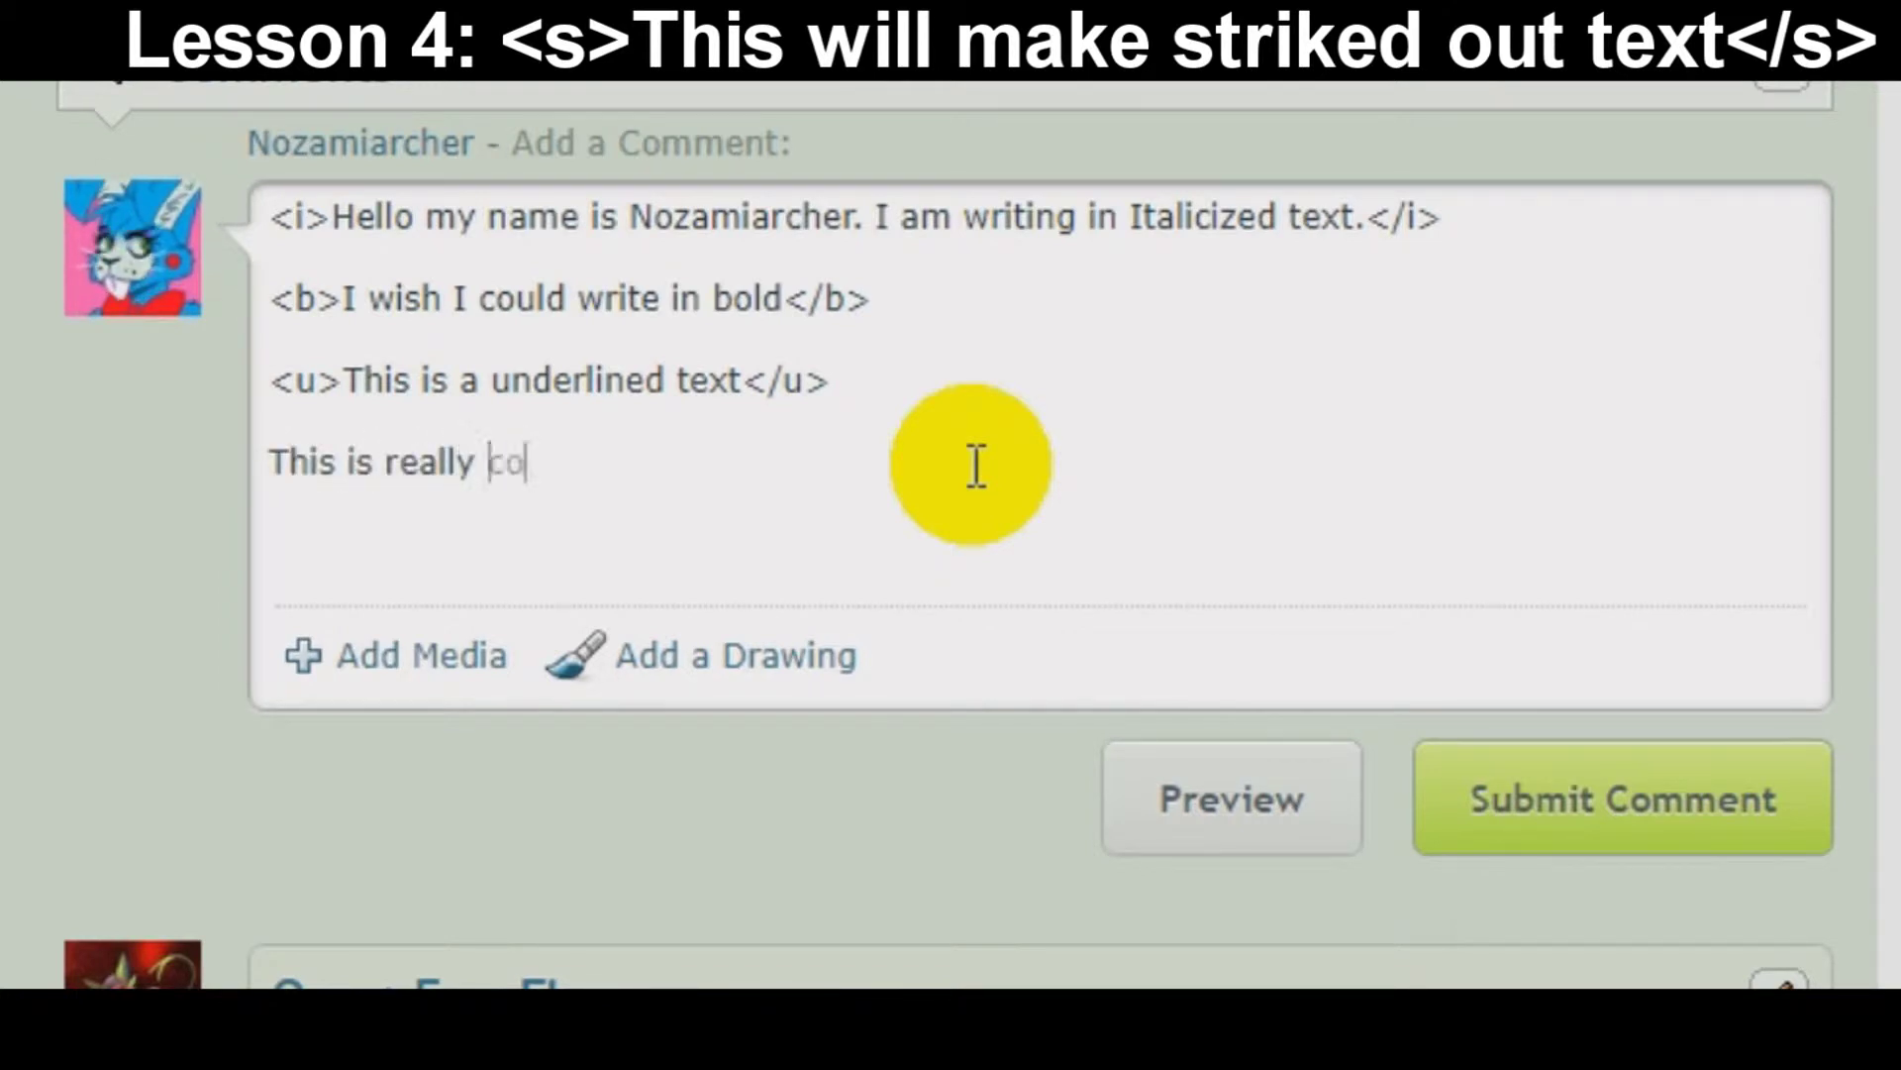